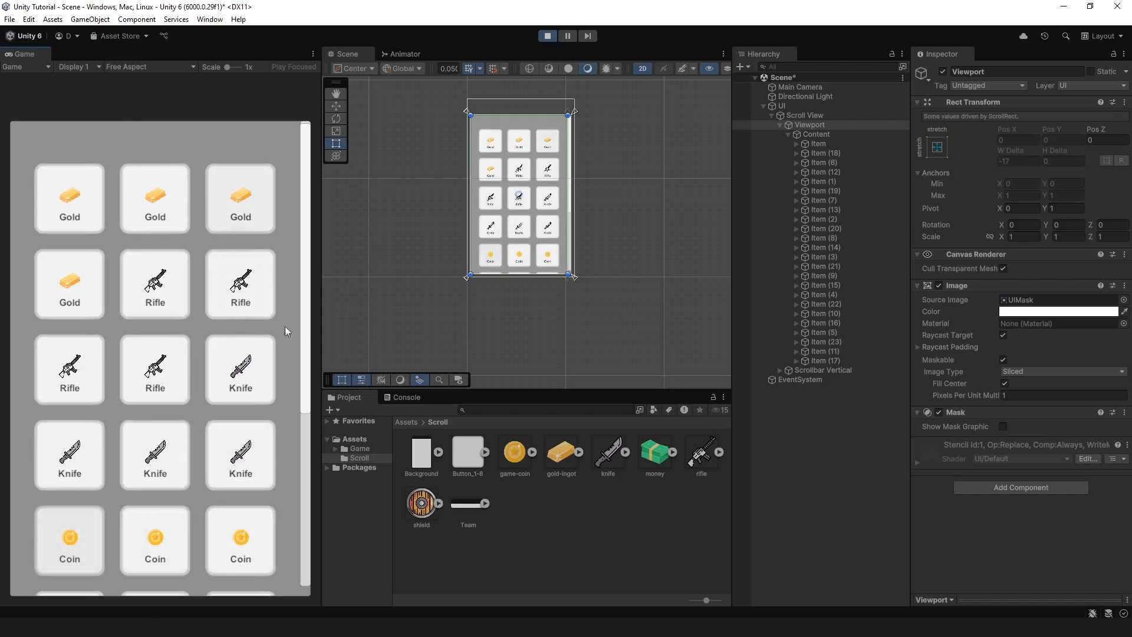
Scroll through the finished item grid in the running game, and exit play mode
{"action": "left_click_drag", "start_coordinate": [290, 423], "coordinate": [314, 183]}
{"action": "left_click_drag", "start_coordinate": [278, 259], "coordinate": [286, 530]}
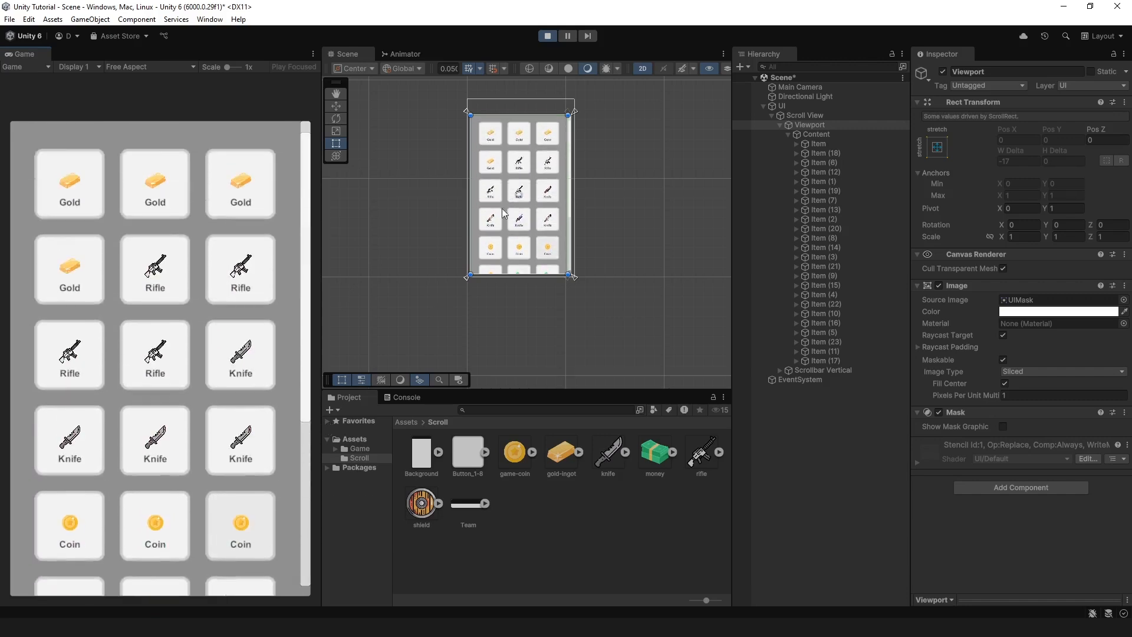
{"action": "key", "text": "ctrl+p"}
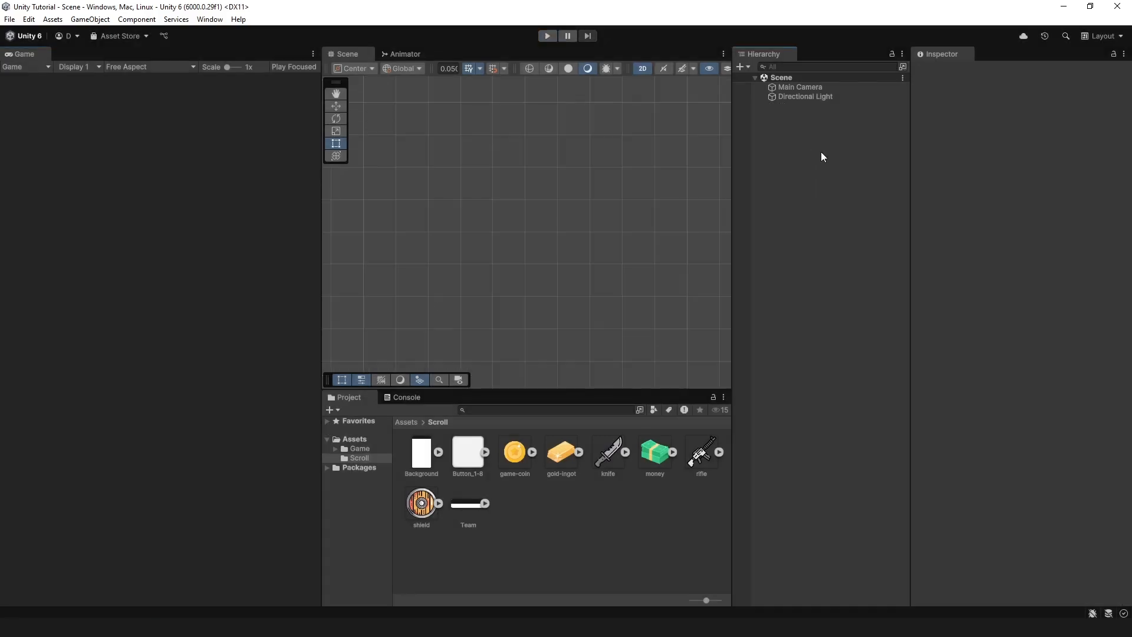
Add a UI Scroll View to the empty scene, keeping its default name
{"action": "right_click", "coordinate": [795, 133]}
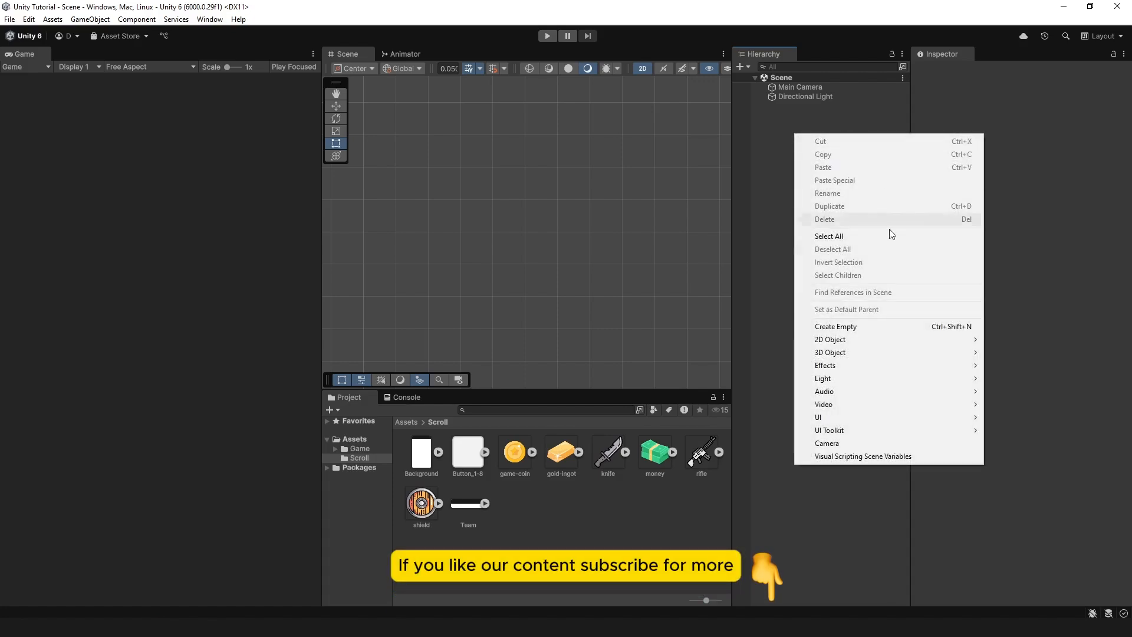
{"action": "mouse_move", "coordinate": [927, 418]}
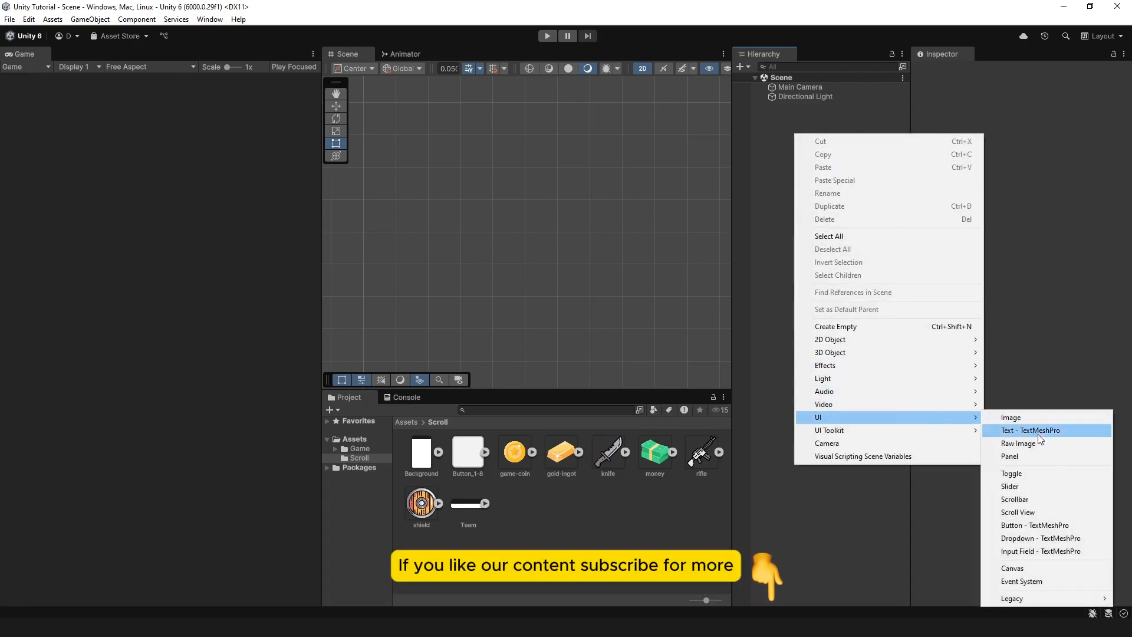
{"action": "left_click", "coordinate": [1059, 511]}
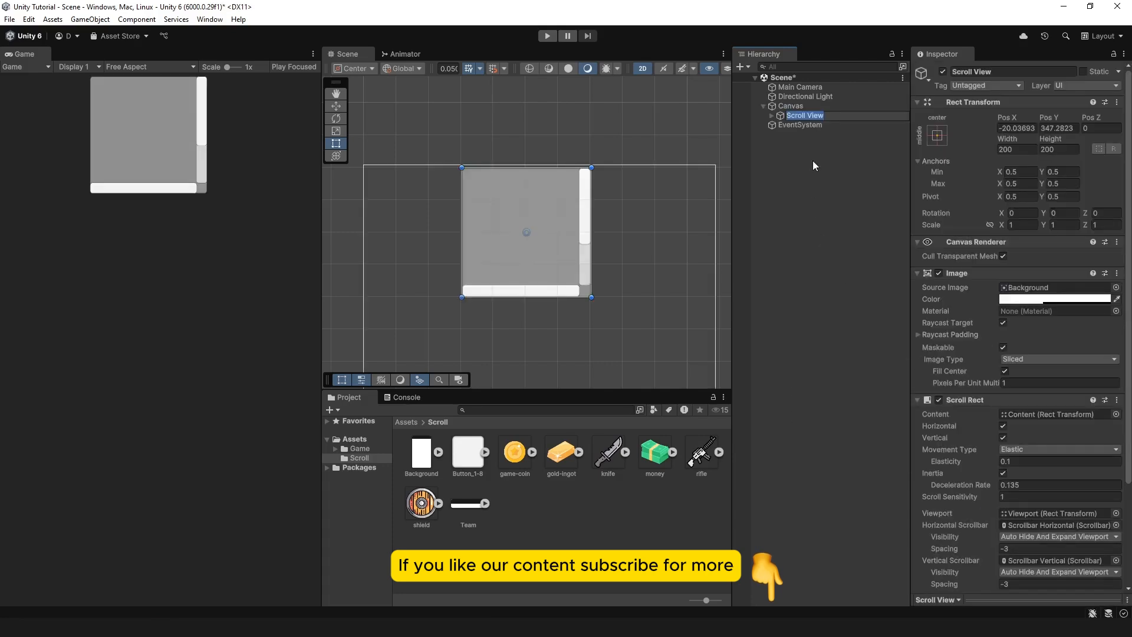
{"action": "key", "text": "Return"}
Rename the Canvas object as UI
{"action": "left_click", "coordinate": [845, 107]}
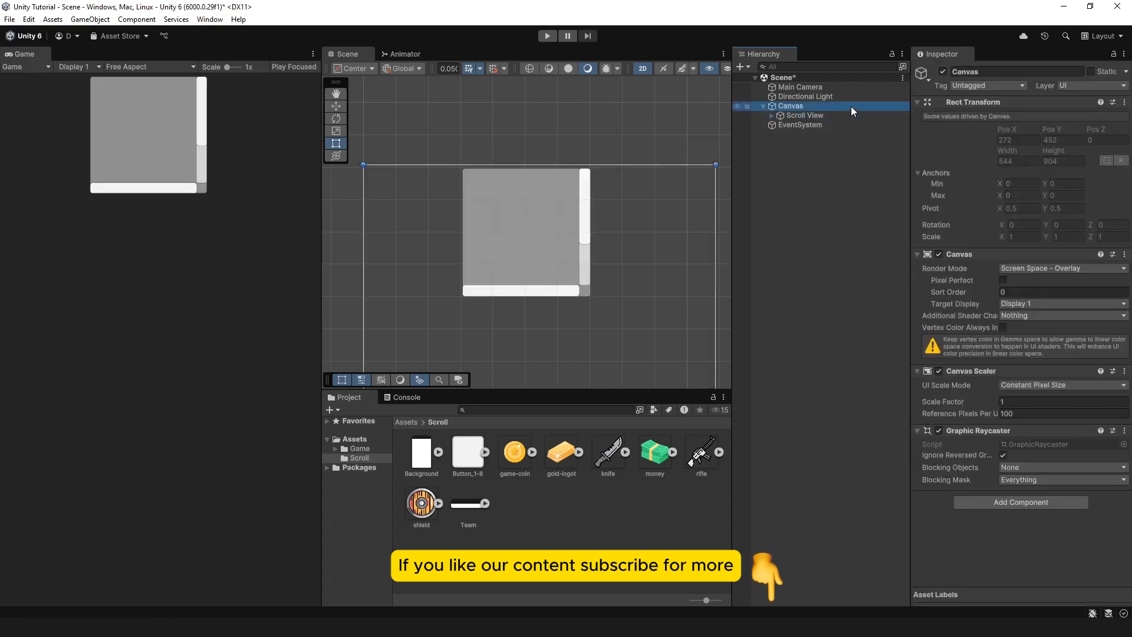
{"action": "key", "text": "F2"}
{"action": "type", "text": "UI"}
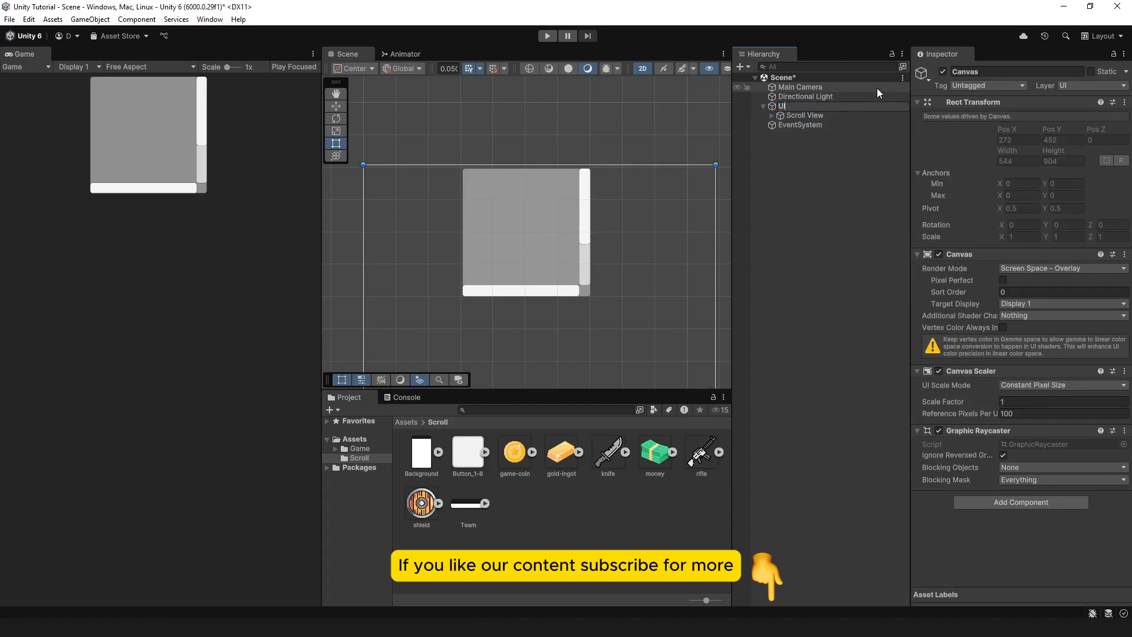
{"action": "key", "text": "Return"}
Anchor the Scroll View with the full stretch preset, also setting its pivot and position to fill the canvas
{"action": "left_click", "coordinate": [801, 116]}
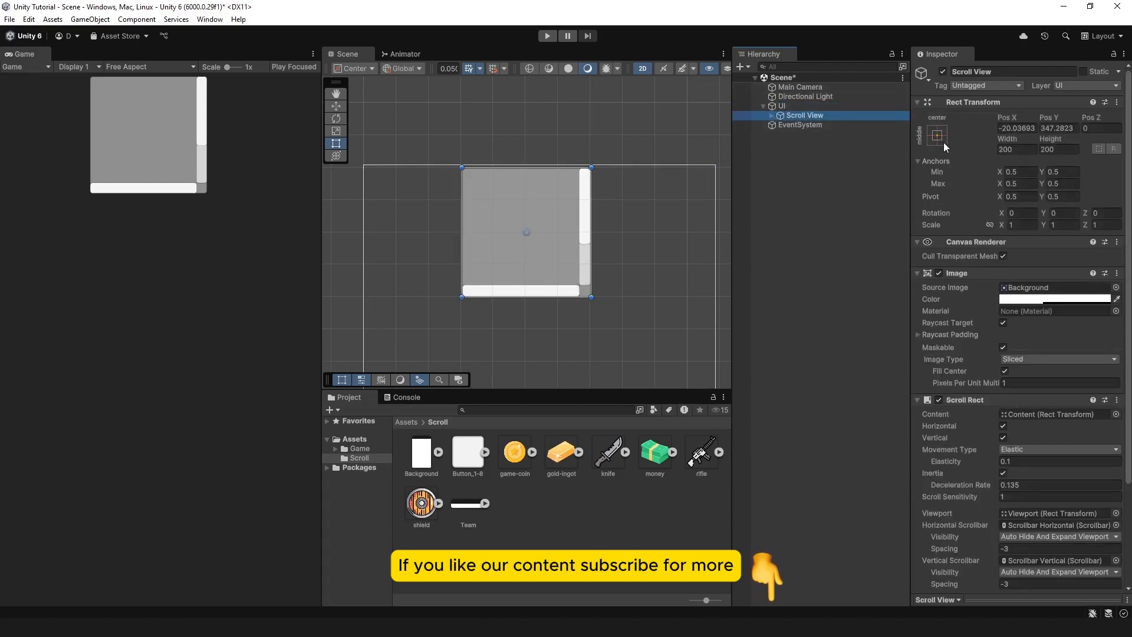
{"action": "left_click", "coordinate": [938, 136]}
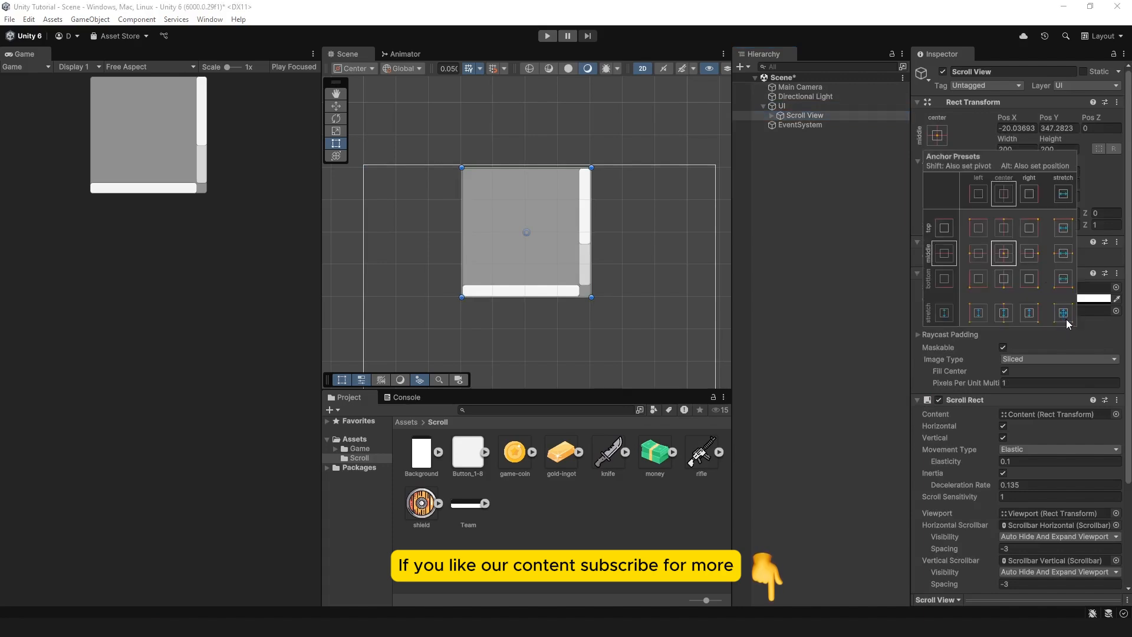
{"action": "key", "text": "shift+alt"}
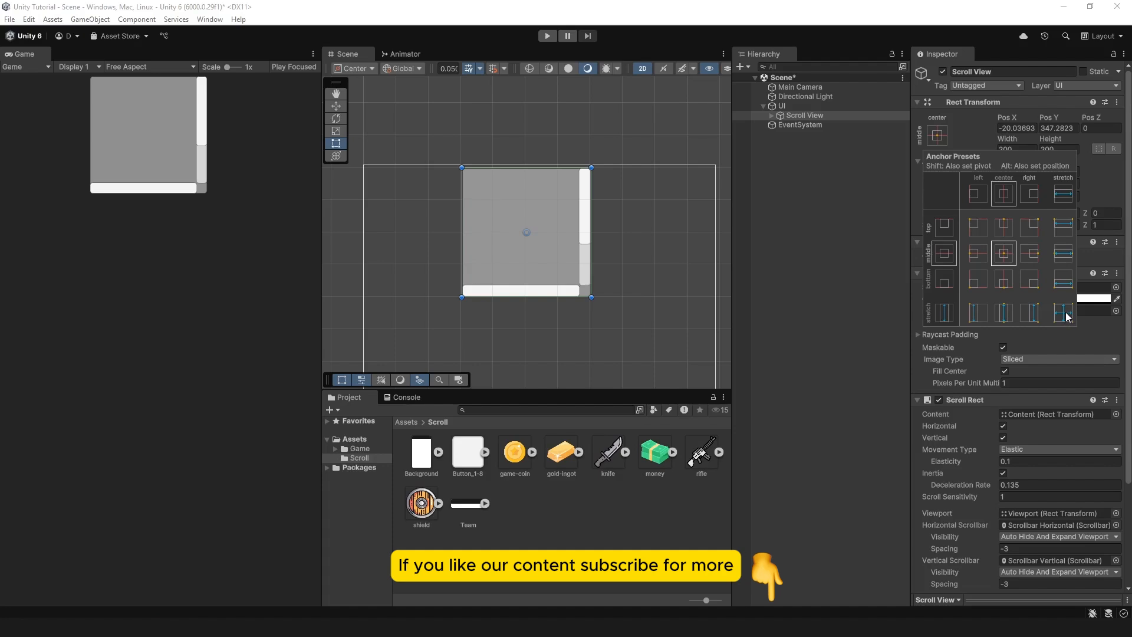
{"action": "left_click", "coordinate": [1065, 313], "text": "alt+shift"}
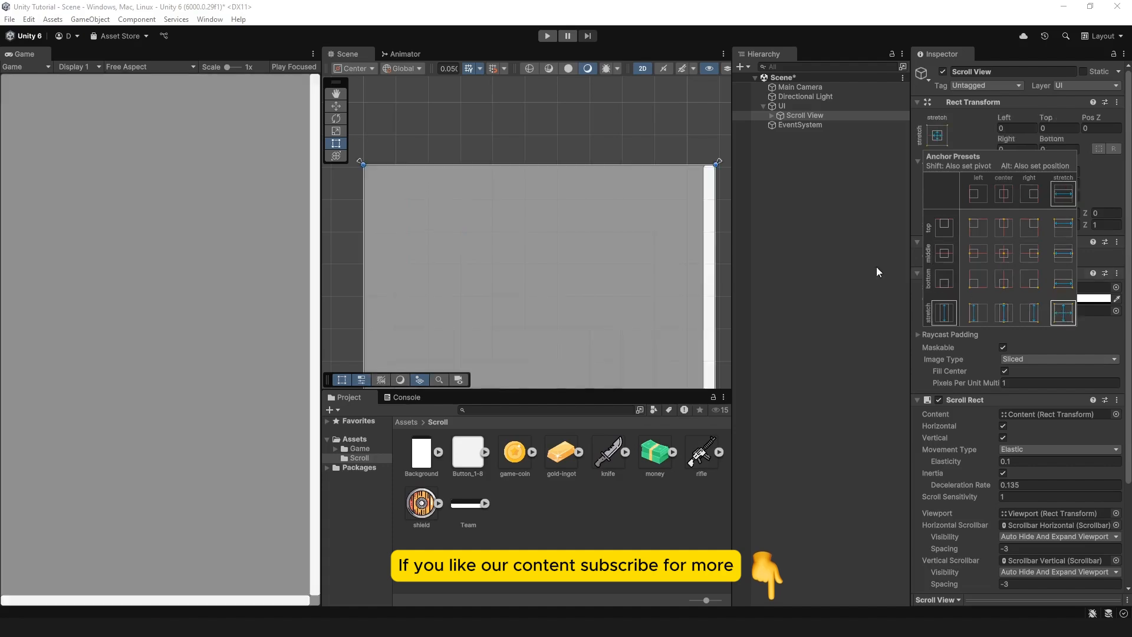
Set the Scroll View's Rect Transform margins to left 16, top 80, right 16 and bottom 16
{"action": "left_click", "coordinate": [1017, 127]}
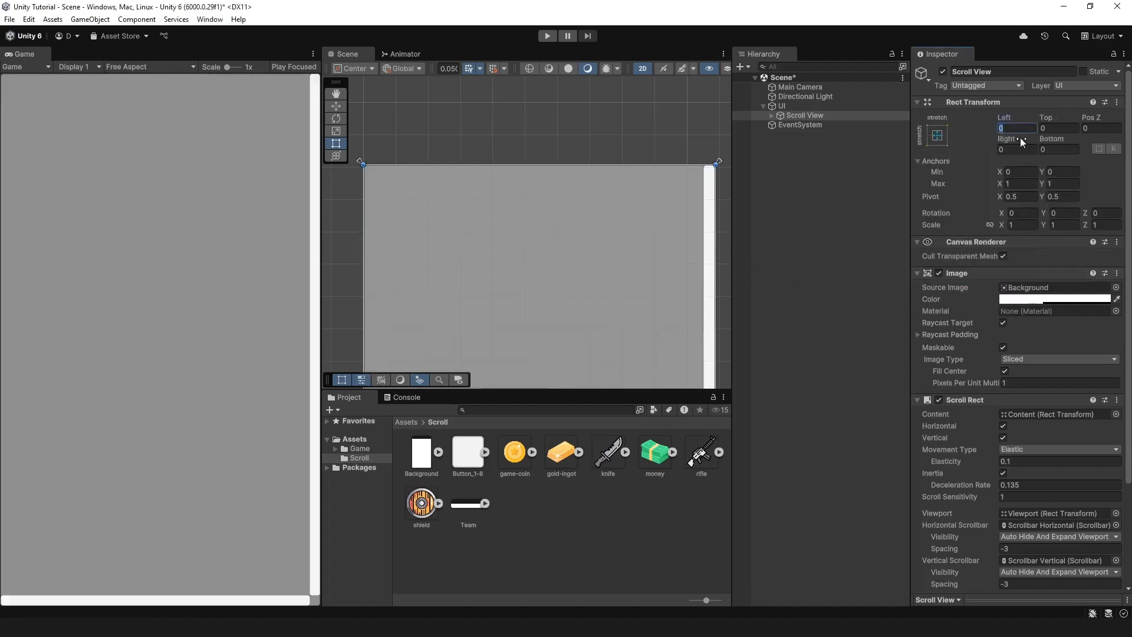
{"action": "type", "text": "16"}
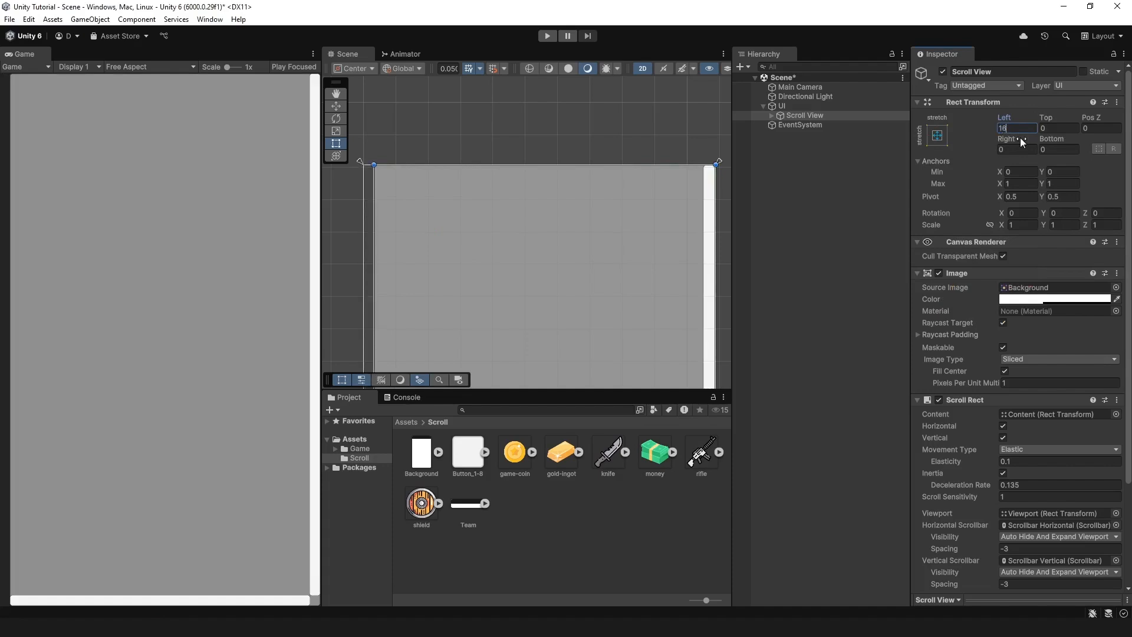
{"action": "left_click", "coordinate": [1061, 129]}
{"action": "type", "text": "80"}
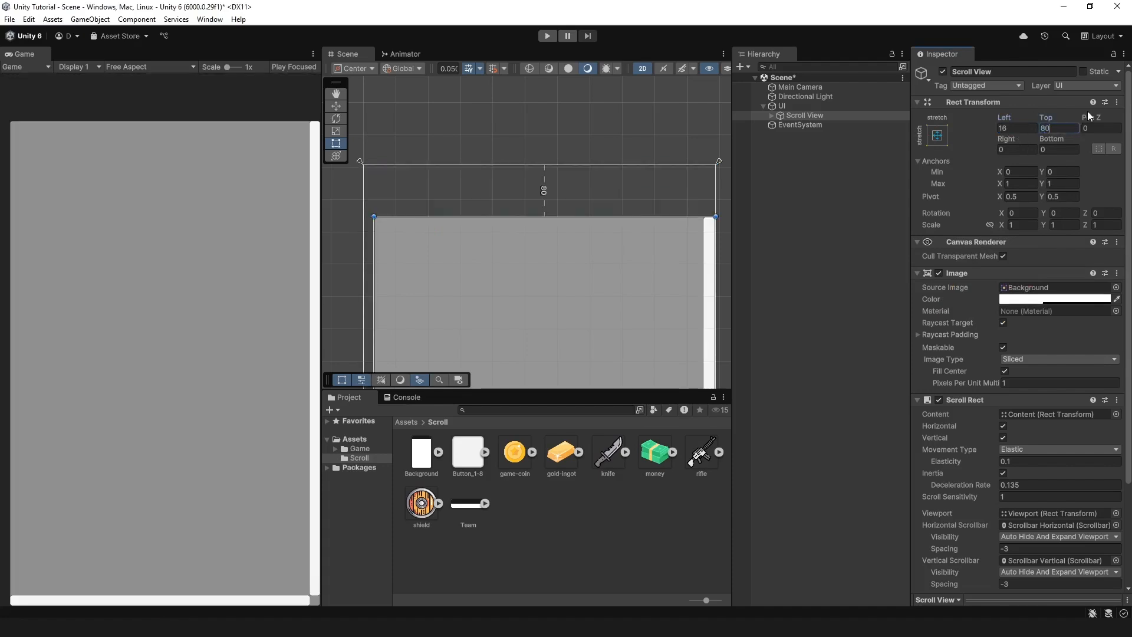
{"action": "left_click", "coordinate": [1012, 148]}
{"action": "type", "text": "16"}
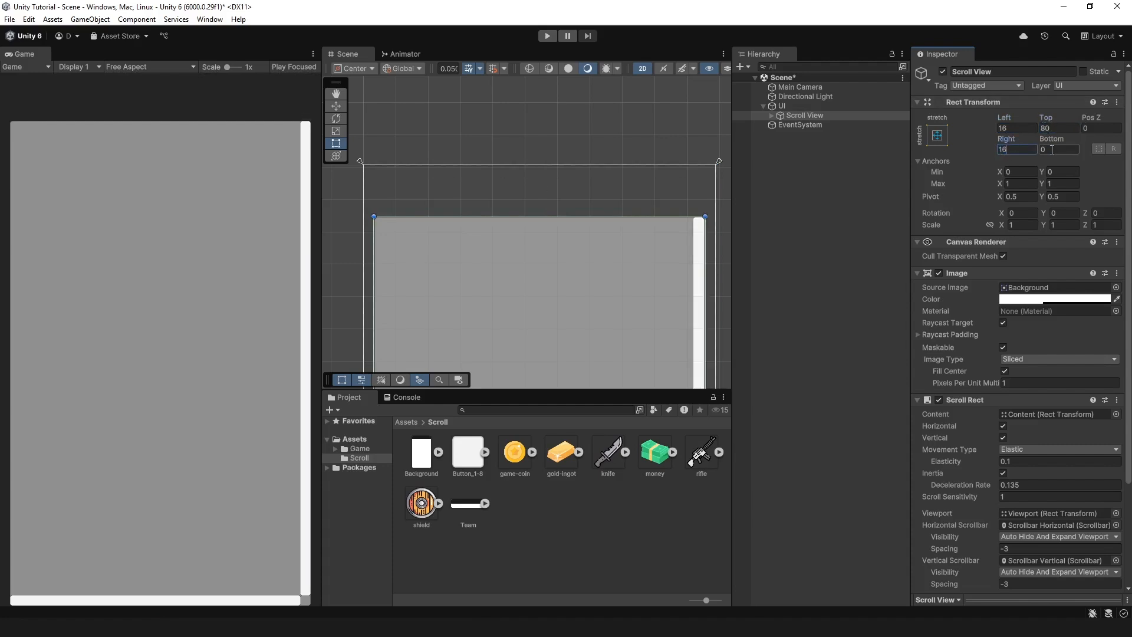
{"action": "left_click", "coordinate": [1049, 149]}
{"action": "type", "text": "16"}
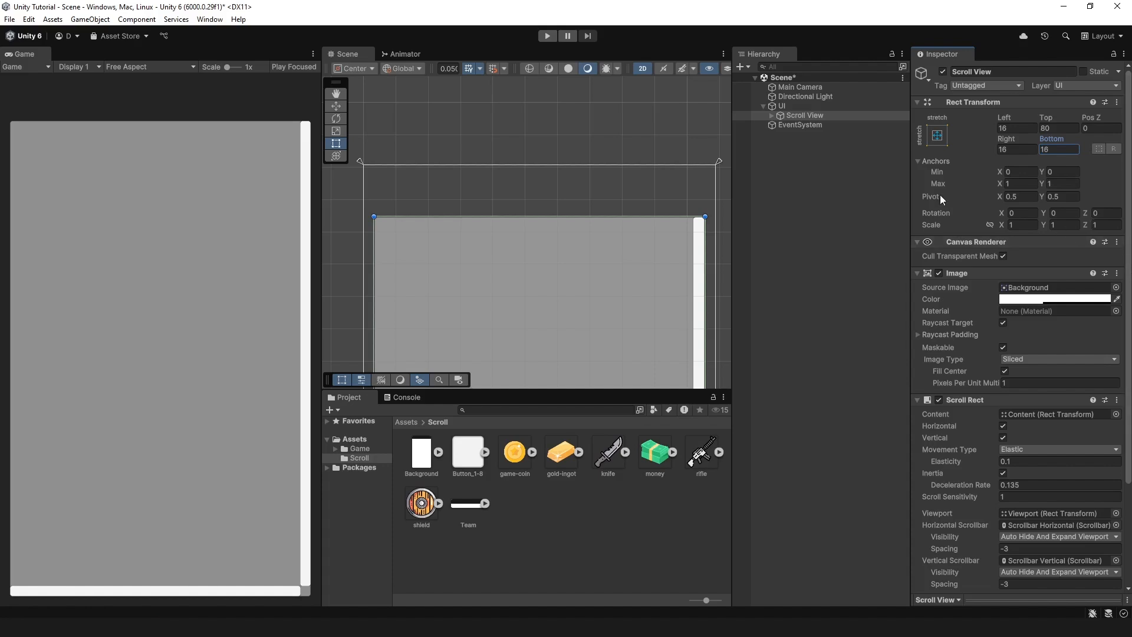
Disable horizontal scrolling in the Scroll View's Scroll Rect, expand its child objects and save the scene
{"action": "left_click", "coordinate": [851, 116]}
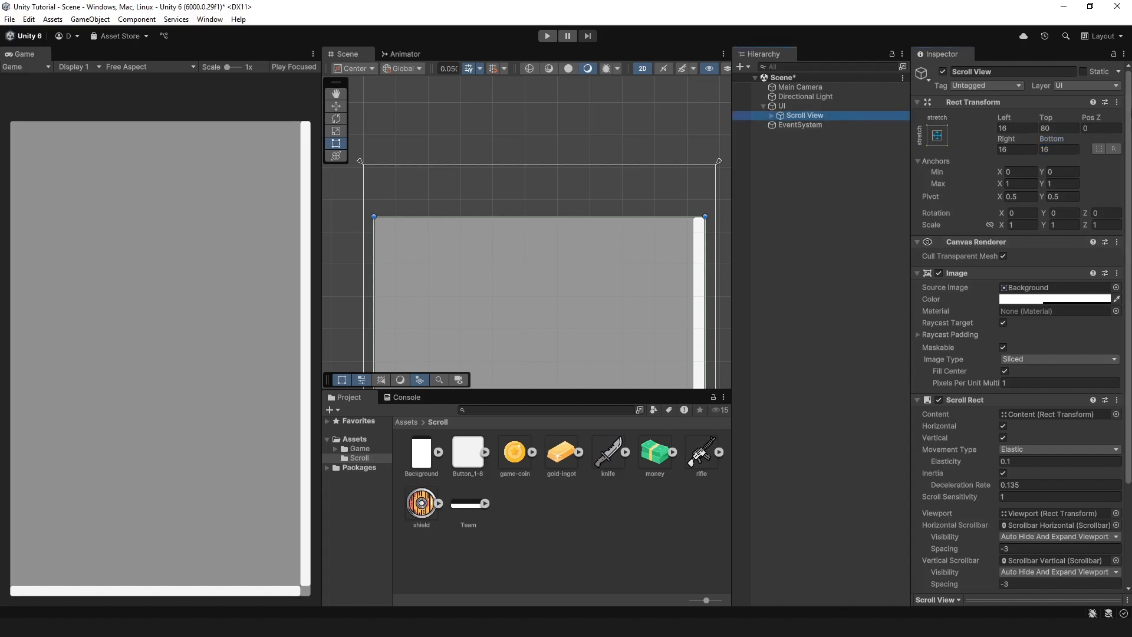
{"action": "scroll", "coordinate": [964, 314], "scroll_direction": "down", "scroll_amount": 3}
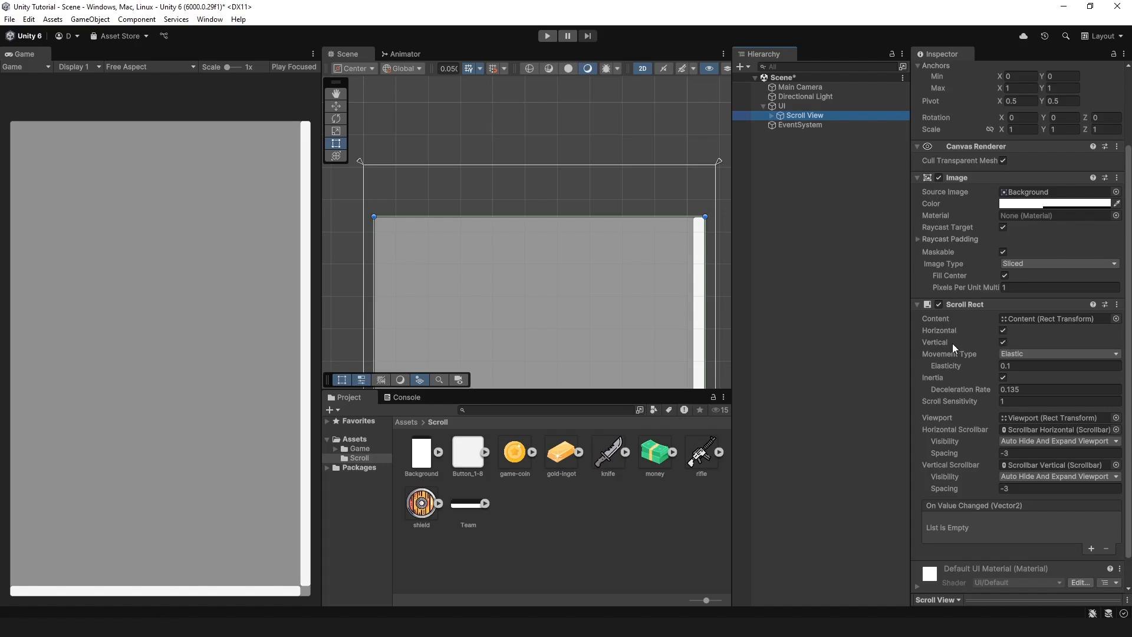
{"action": "left_click", "coordinate": [1003, 330]}
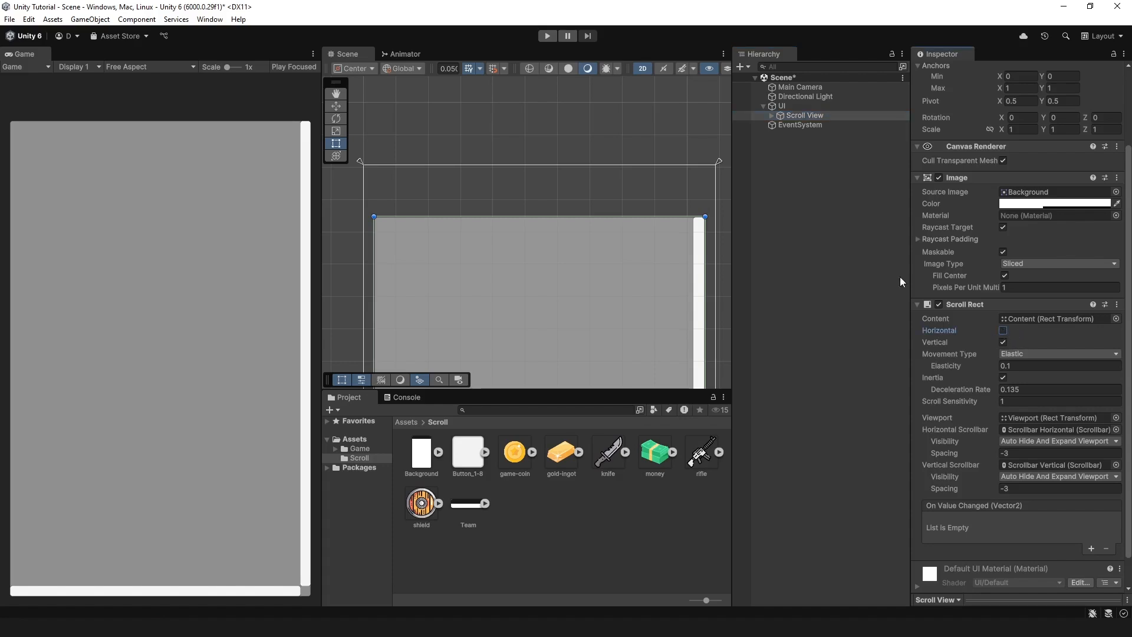
{"action": "left_click", "coordinate": [771, 116]}
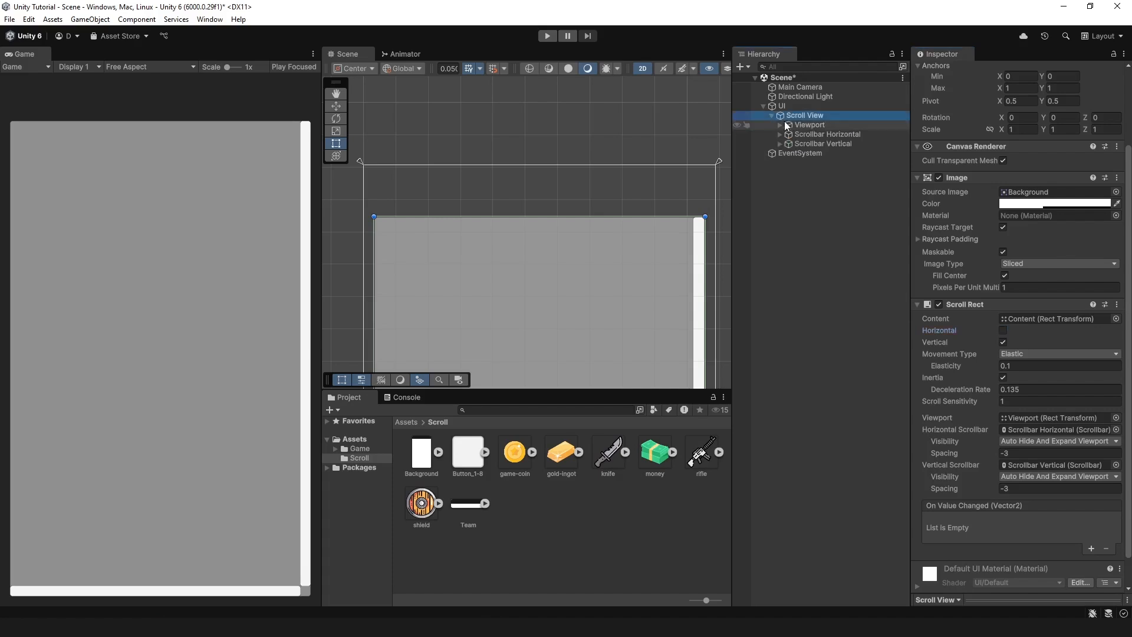
{"action": "key", "text": "ctrl+s"}
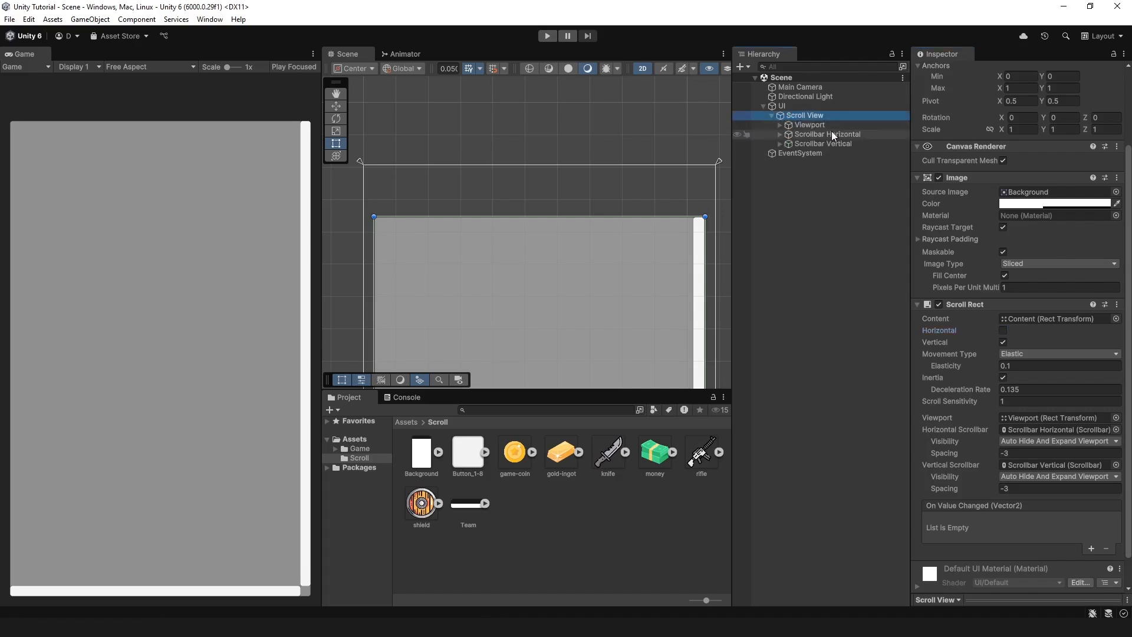
Delete the Scrollbar Horizontal object from the Scroll View and save the scene
{"action": "left_click", "coordinate": [824, 135]}
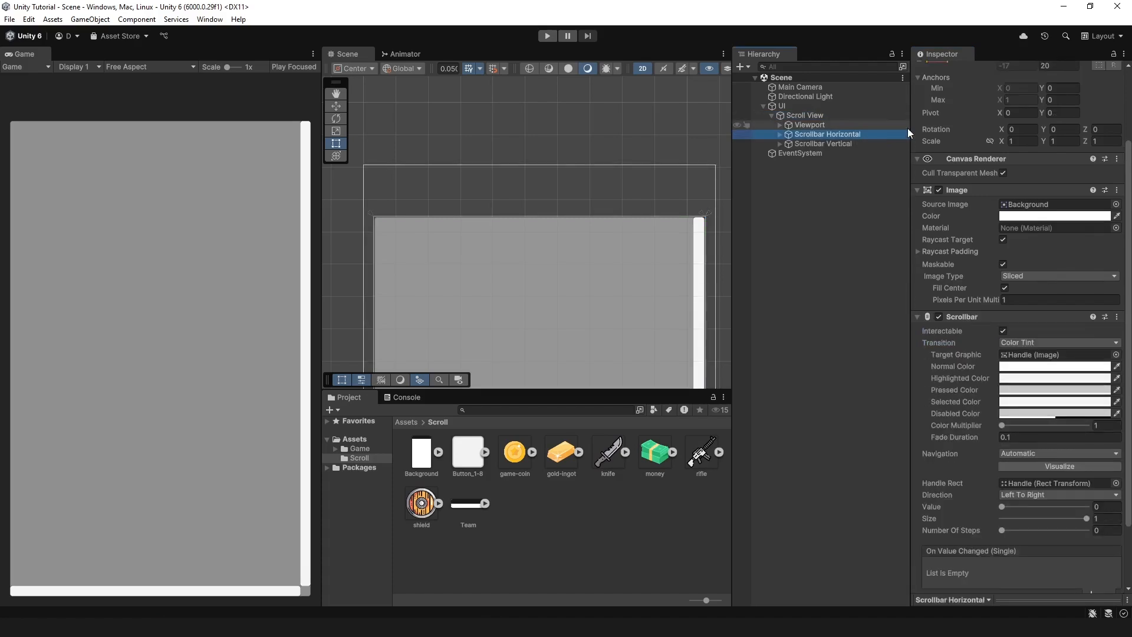
{"action": "key", "text": "Delete"}
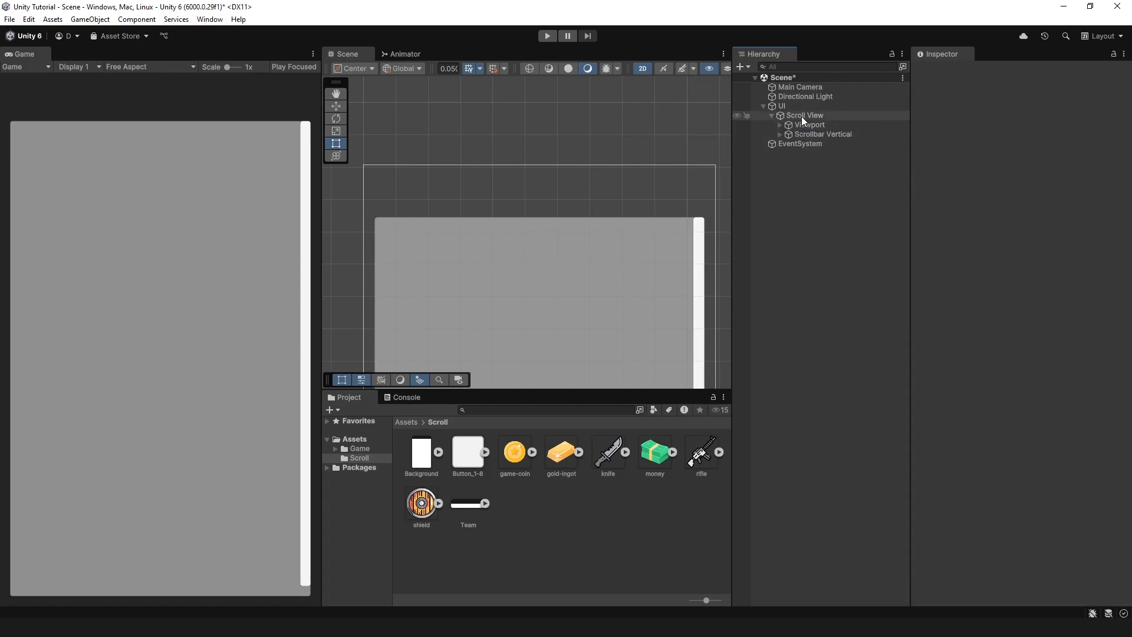
{"action": "key", "text": "ctrl+s"}
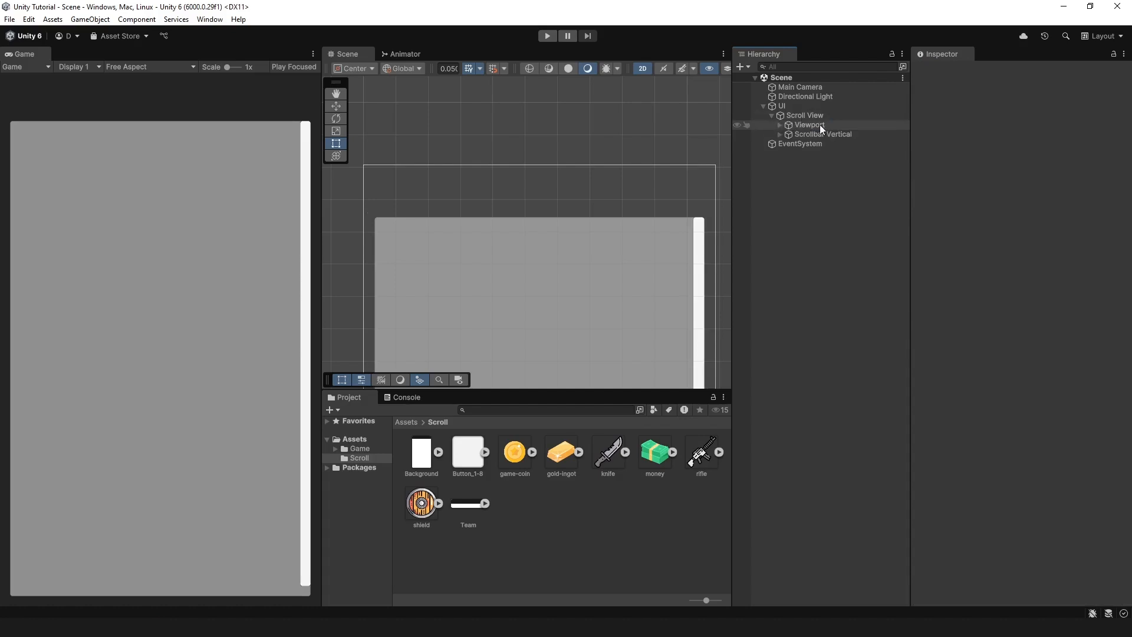
Add a legacy UI Button as a child of the Content object inside the Viewport
{"action": "left_click", "coordinate": [821, 125]}
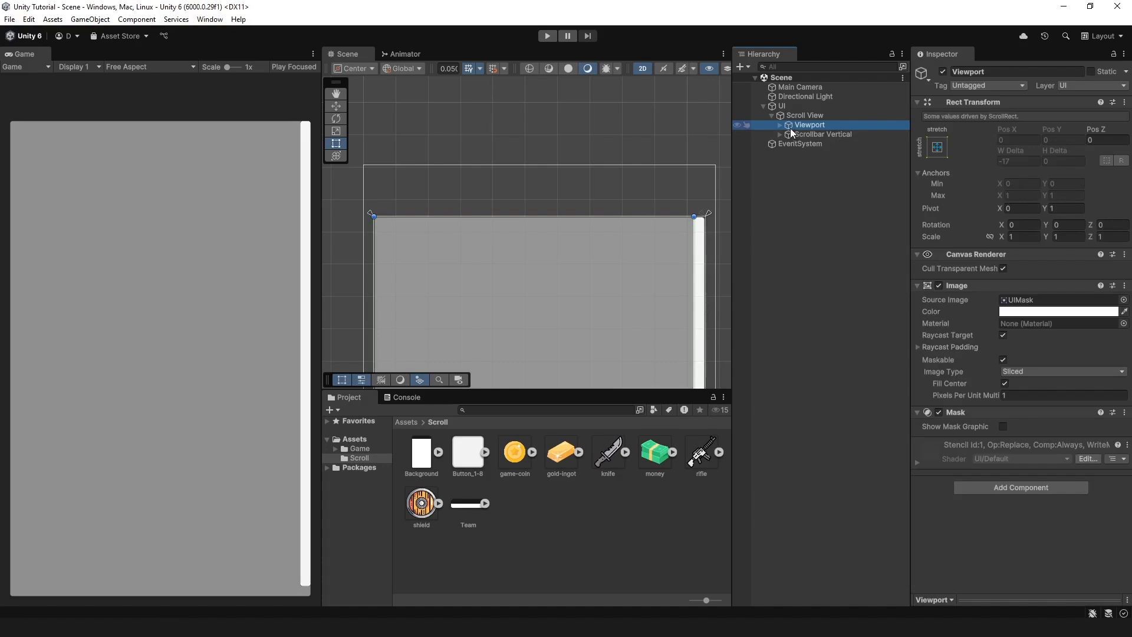
{"action": "left_click", "coordinate": [781, 125]}
{"action": "left_click", "coordinate": [840, 134]}
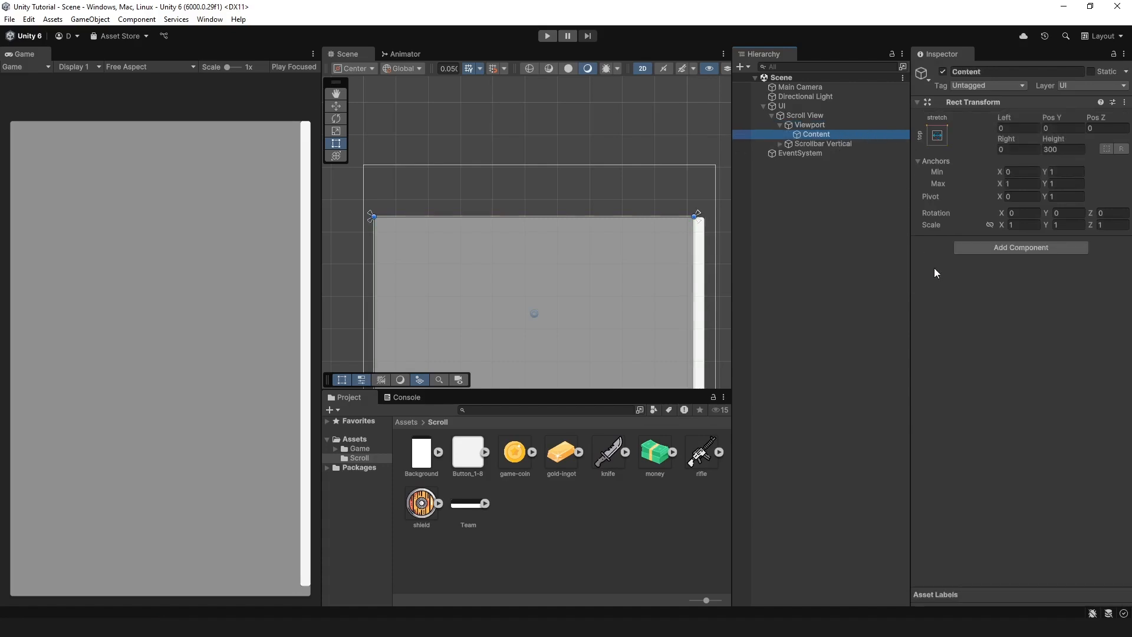
{"action": "right_click", "coordinate": [847, 133]}
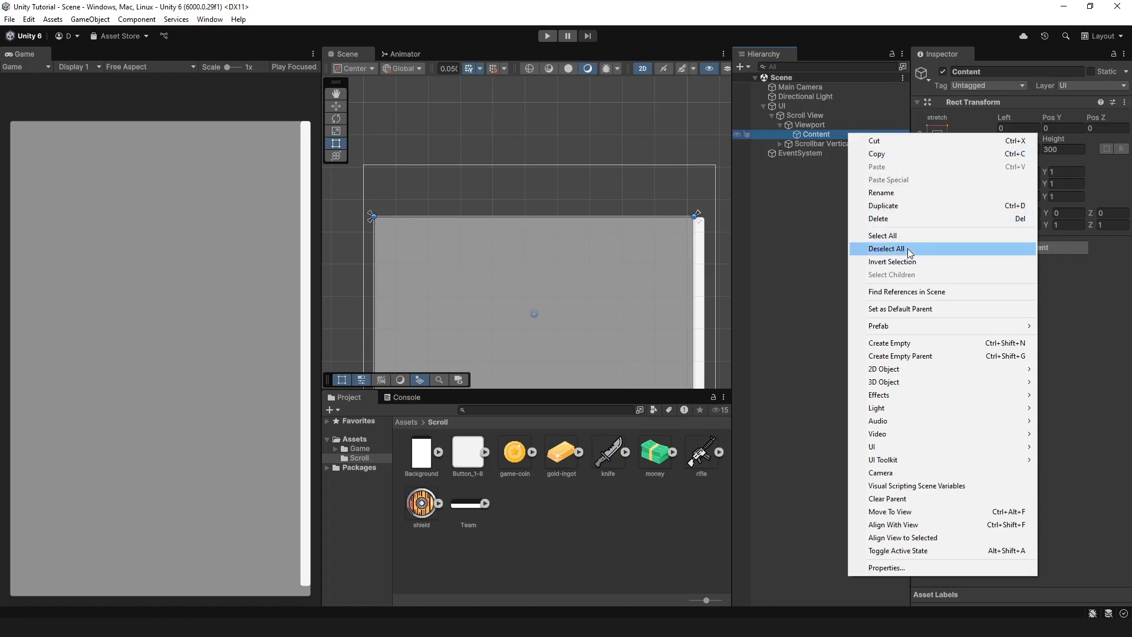
{"action": "mouse_move", "coordinate": [926, 445]}
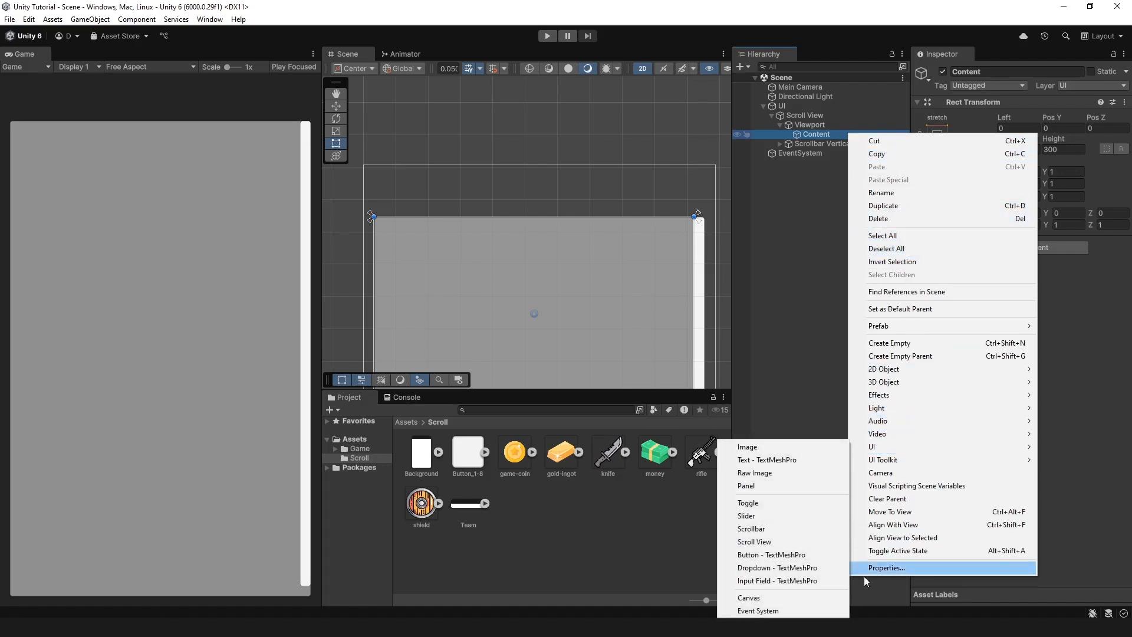
{"action": "mouse_move", "coordinate": [811, 625]}
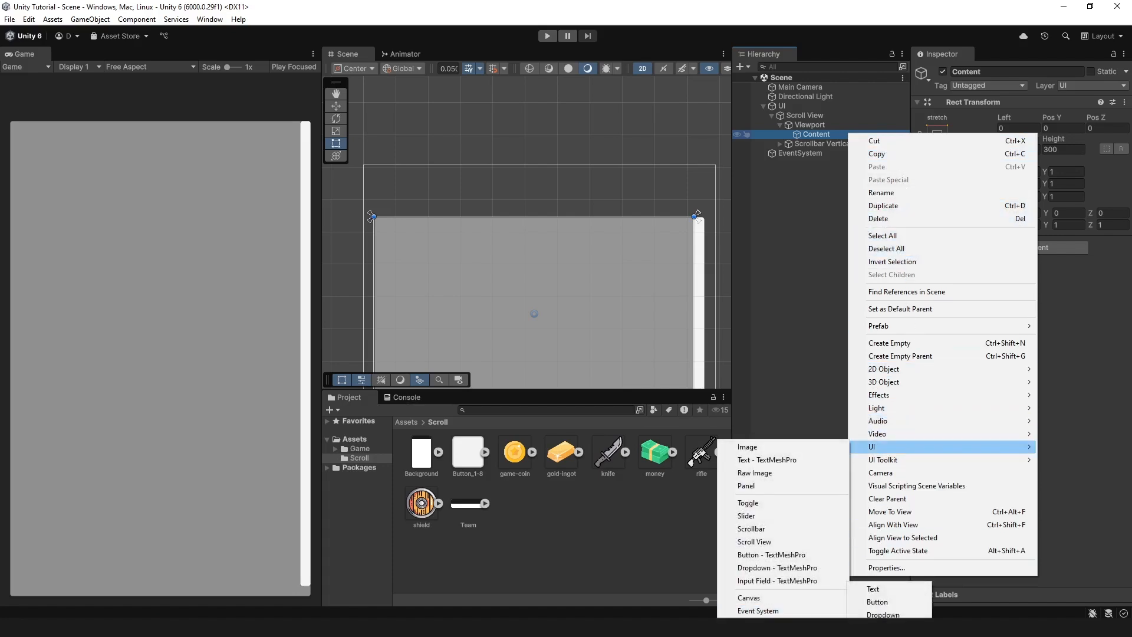
{"action": "left_click", "coordinate": [878, 604]}
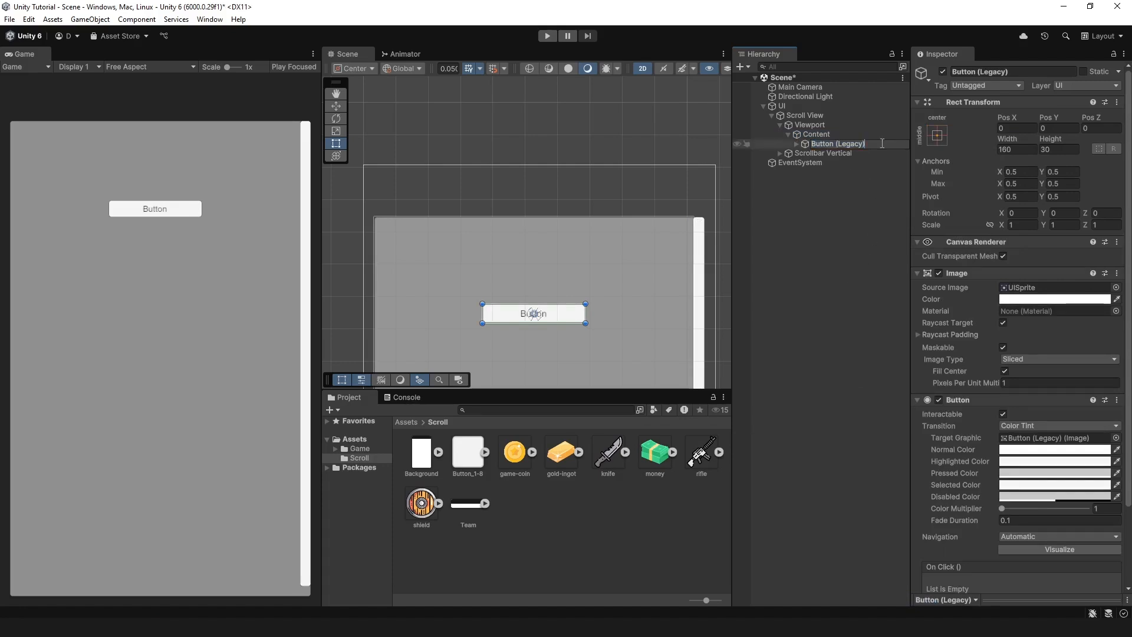
Name the new legacy button Item
{"action": "key", "text": "BackSpace"}
{"action": "key", "text": "BackSpace"}
{"action": "key", "text": "BackSpace"}
{"action": "key", "text": "BackSpace"}
{"action": "key", "text": "BackSpace"}
{"action": "key", "text": "BackSpace"}
{"action": "key", "text": "BackSpace"}
{"action": "key", "text": "BackSpace"}
{"action": "key", "text": "BackSpace"}
{"action": "key", "text": "BackSpace"}
{"action": "key", "text": "BackSpace"}
{"action": "key", "text": "BackSpace"}
{"action": "key", "text": "BackSpace"}
{"action": "key", "text": "BackSpace"}
{"action": "type", "text": "Item"}
{"action": "key", "text": "Return"}
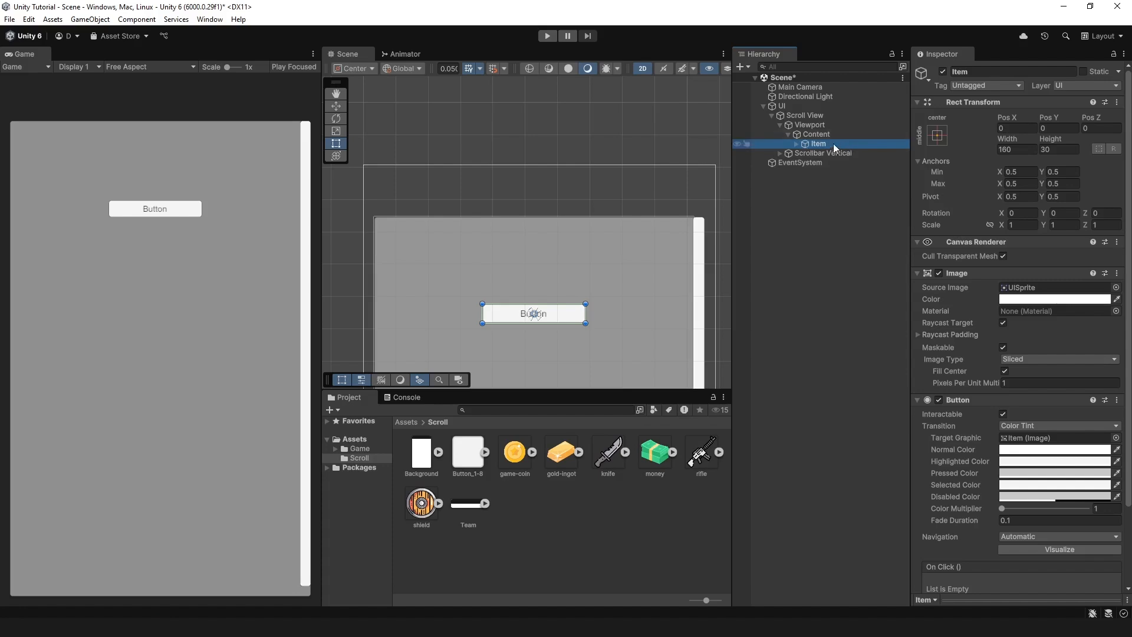
Add a Grid Layout Group component to the Content object
{"action": "left_click", "coordinate": [867, 135]}
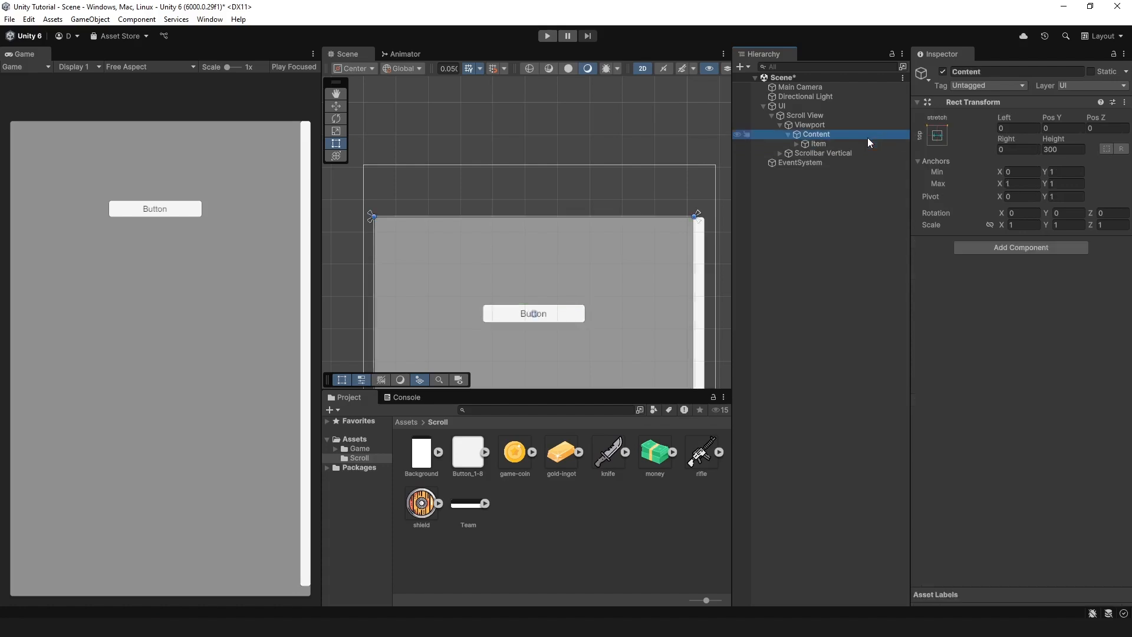
{"action": "left_click", "coordinate": [1015, 249]}
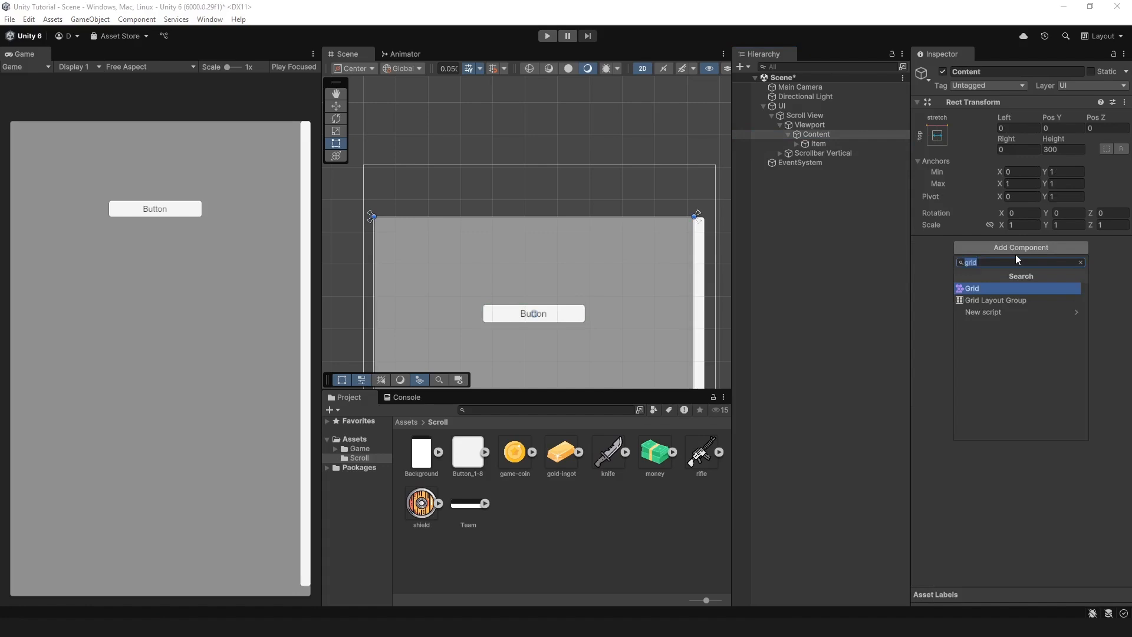
{"action": "type", "text": "grid"}
{"action": "left_click", "coordinate": [1046, 303]}
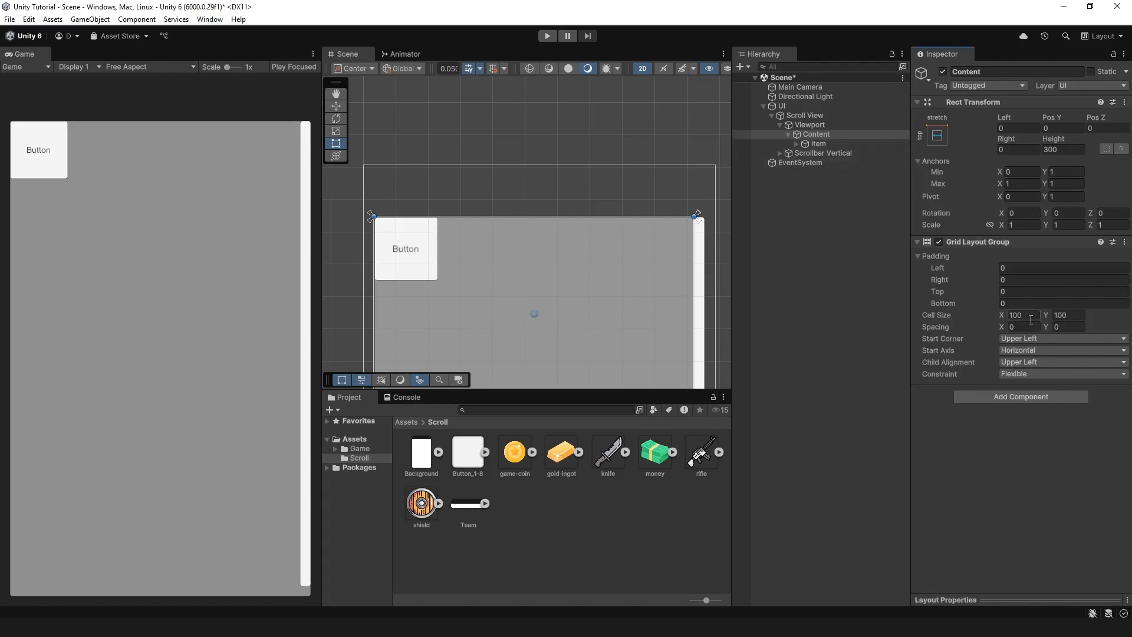
Set the Grid Layout Group's cell size to 120 by 120
{"action": "left_click", "coordinate": [1012, 315]}
{"action": "type", "text": "120"}
{"action": "key", "text": "Tab"}
{"action": "type", "text": "120"}
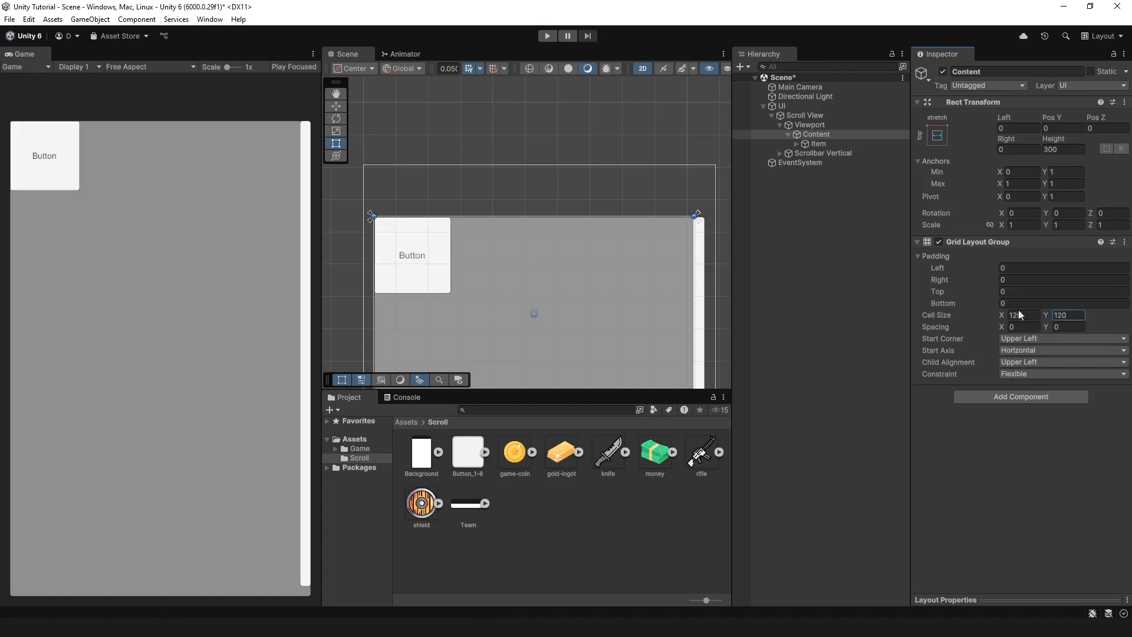
Assign the Button_1-8 sprite as the source image of the Item button
{"action": "left_click", "coordinate": [1017, 326]}
{"action": "left_click", "coordinate": [1012, 458]}
{"action": "left_click", "coordinate": [808, 143]}
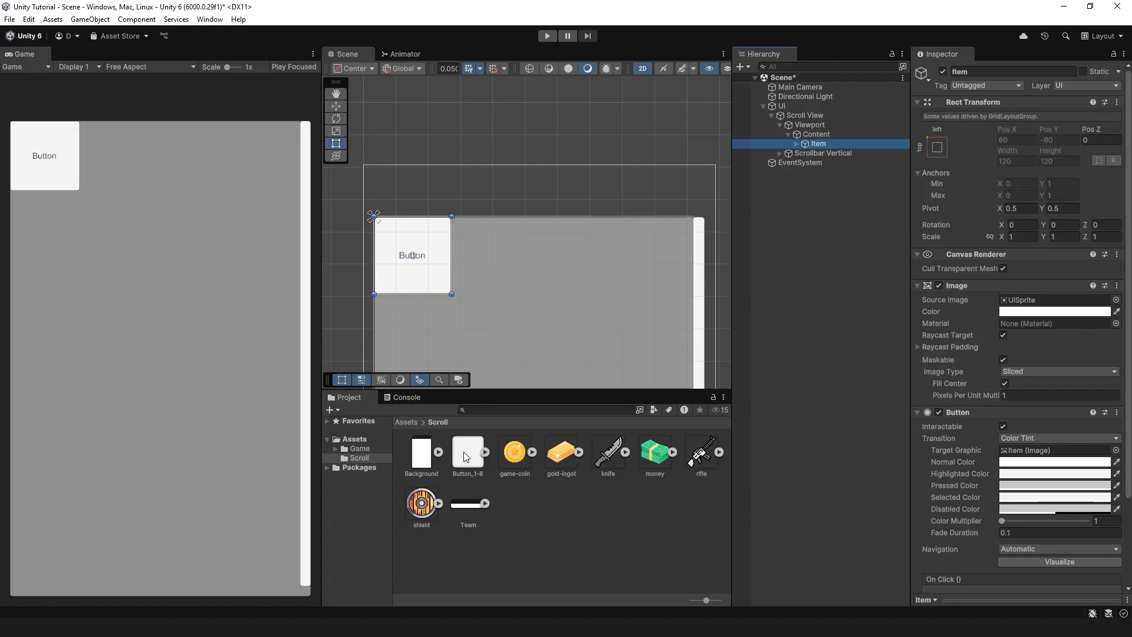
{"action": "left_click_drag", "start_coordinate": [466, 457], "coordinate": [1026, 308]}
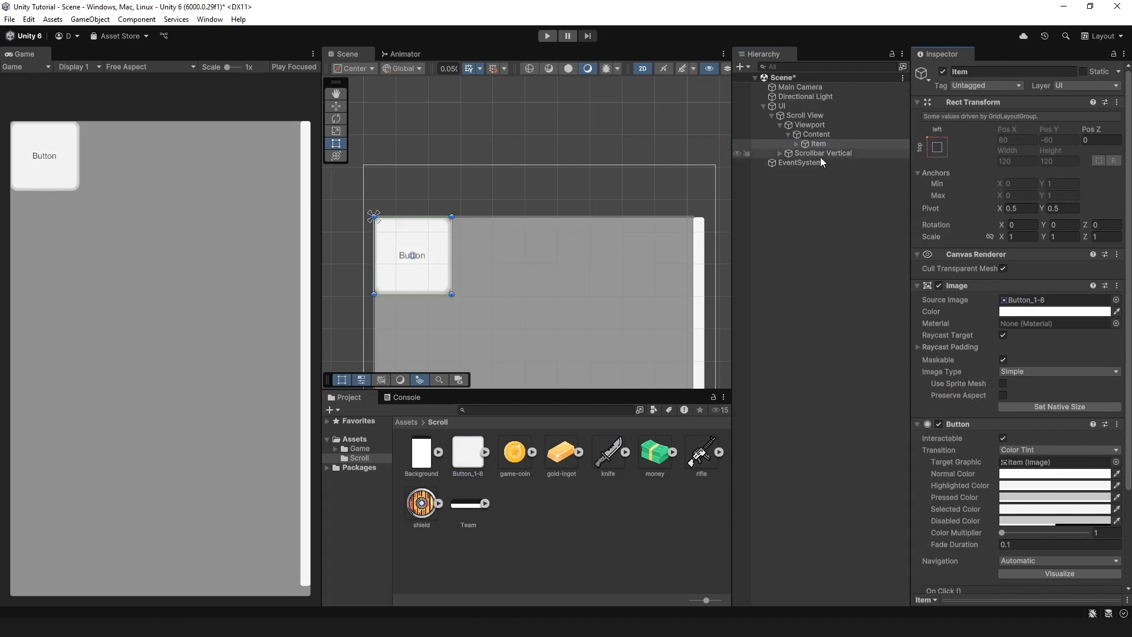
Rename the Item button's legacy text child as Name
{"action": "left_click", "coordinate": [796, 144]}
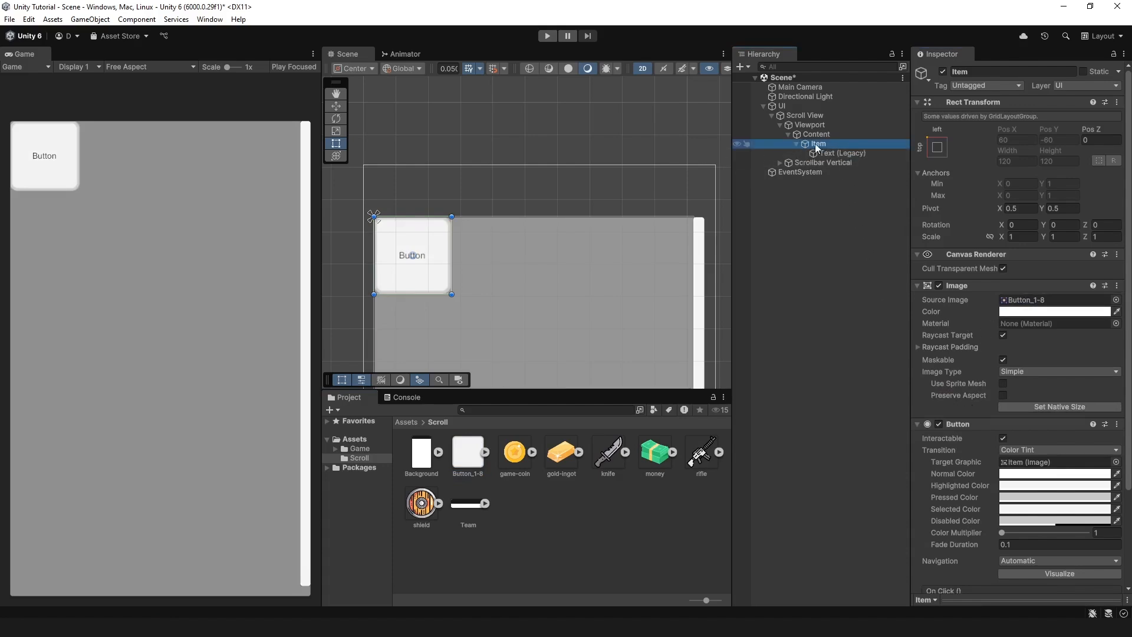
{"action": "left_click", "coordinate": [846, 154]}
{"action": "left_click", "coordinate": [882, 153]}
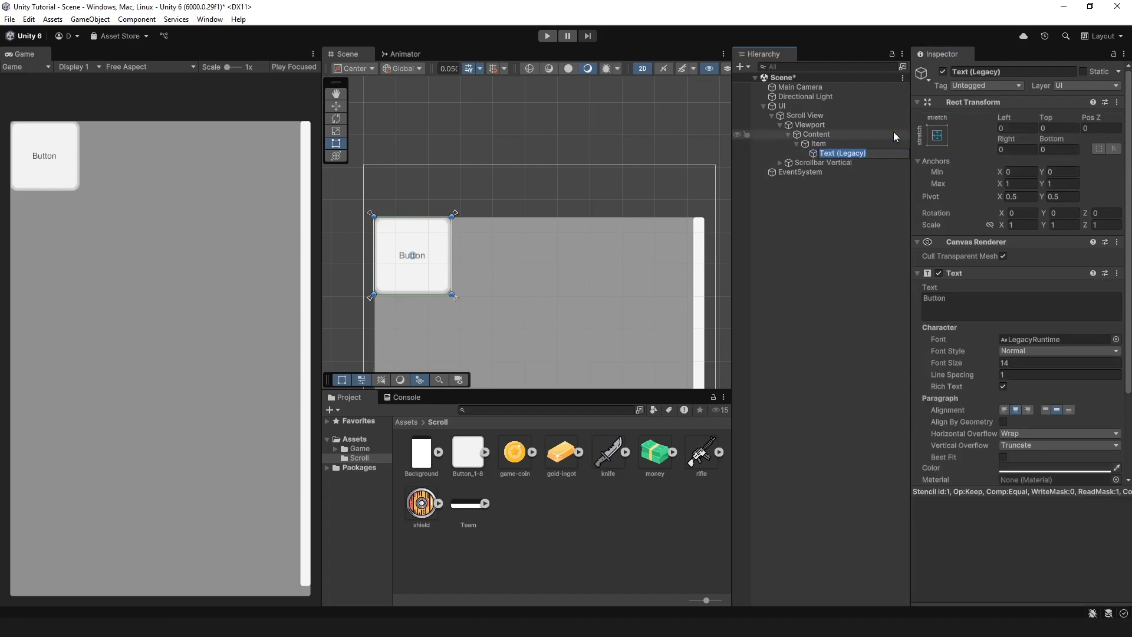
{"action": "type", "text": "Name"}
{"action": "key", "text": "Return"}
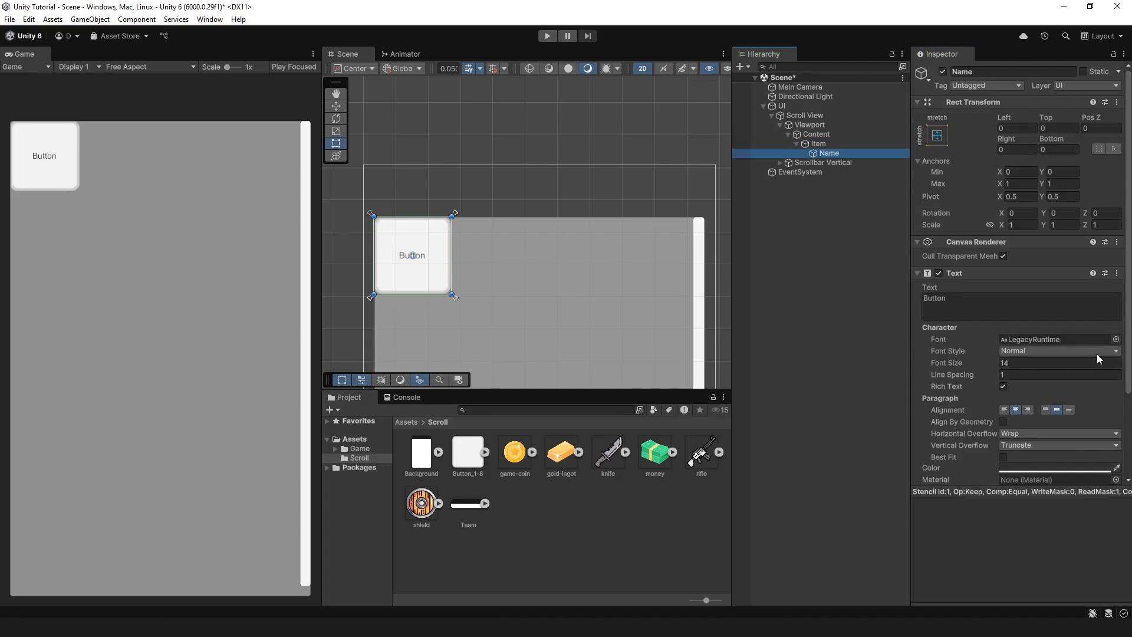
Make the Name text bold and set its font size to 16
{"action": "left_click", "coordinate": [1057, 352]}
{"action": "left_click", "coordinate": [1048, 377]}
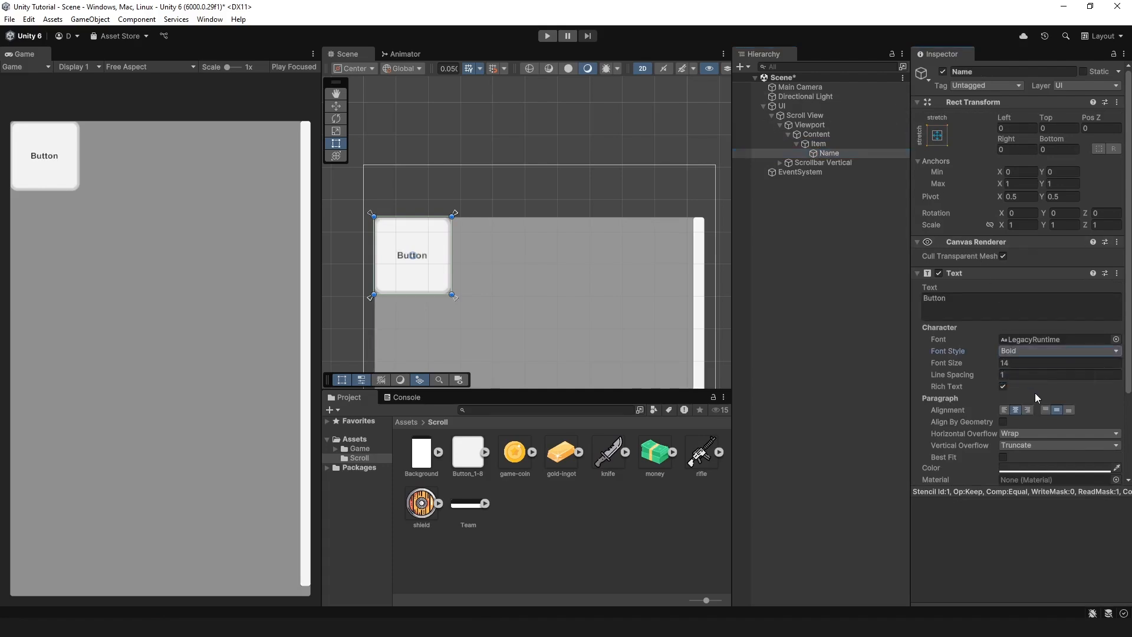
{"action": "key", "text": "Tab"}
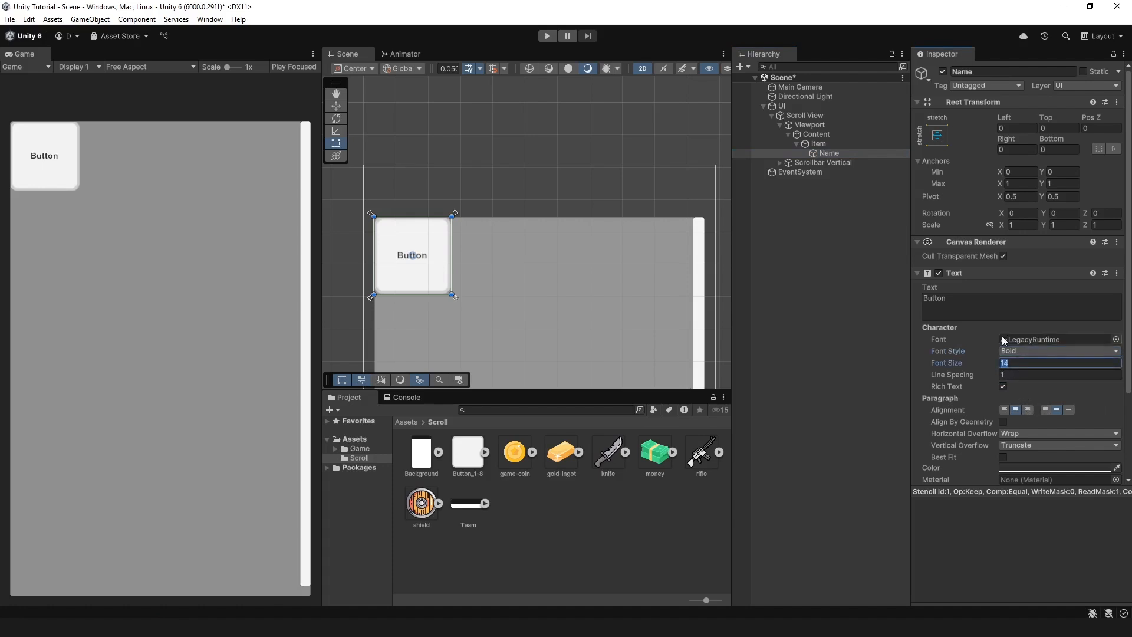
{"action": "type", "text": "16"}
Set both the horizontal and vertical overflow of the Name text to Overflow
{"action": "left_click", "coordinate": [1014, 434]}
{"action": "left_click", "coordinate": [1033, 459]}
{"action": "left_click", "coordinate": [1028, 445]}
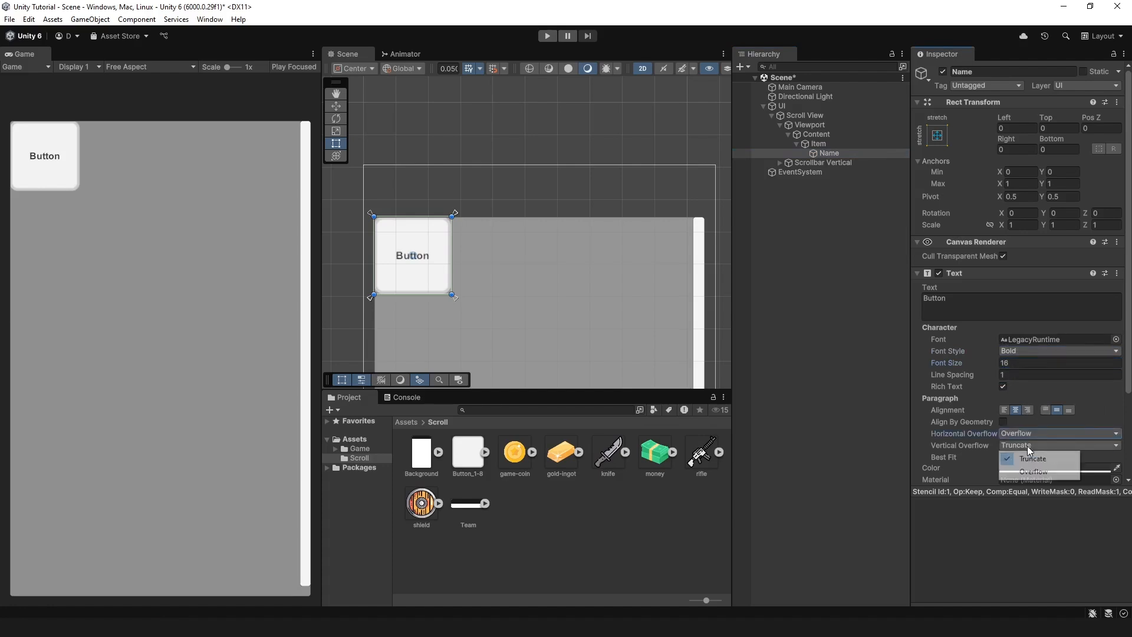
{"action": "left_click", "coordinate": [1033, 472]}
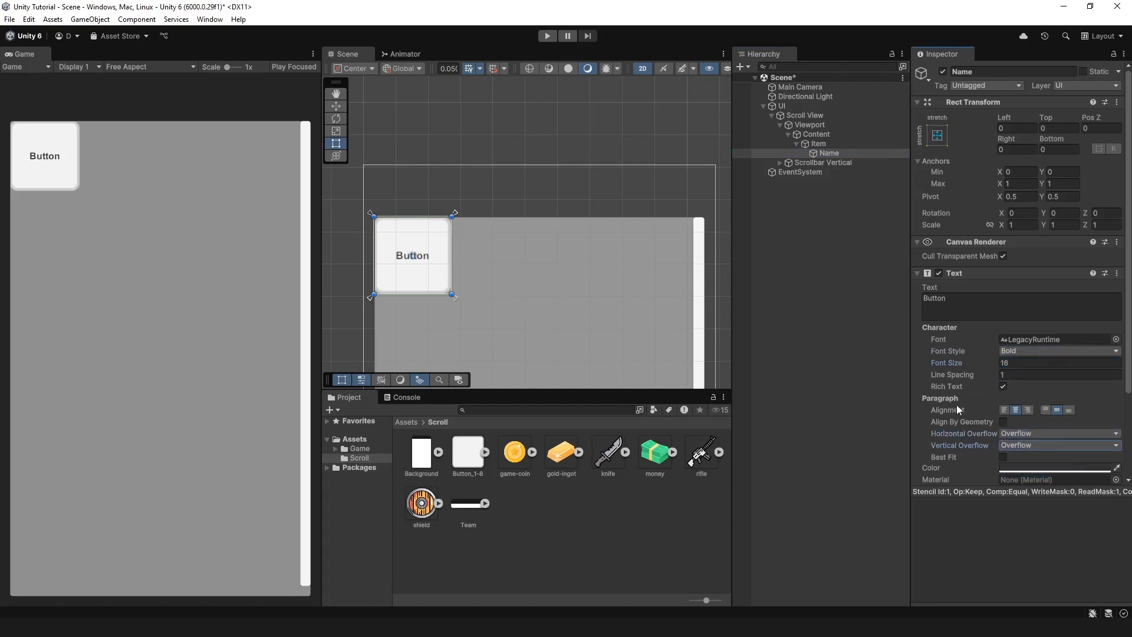
Keep the Name text vertically middle-aligned and move it down inside the button to a Top offset of about 31
{"action": "left_click", "coordinate": [1069, 410]}
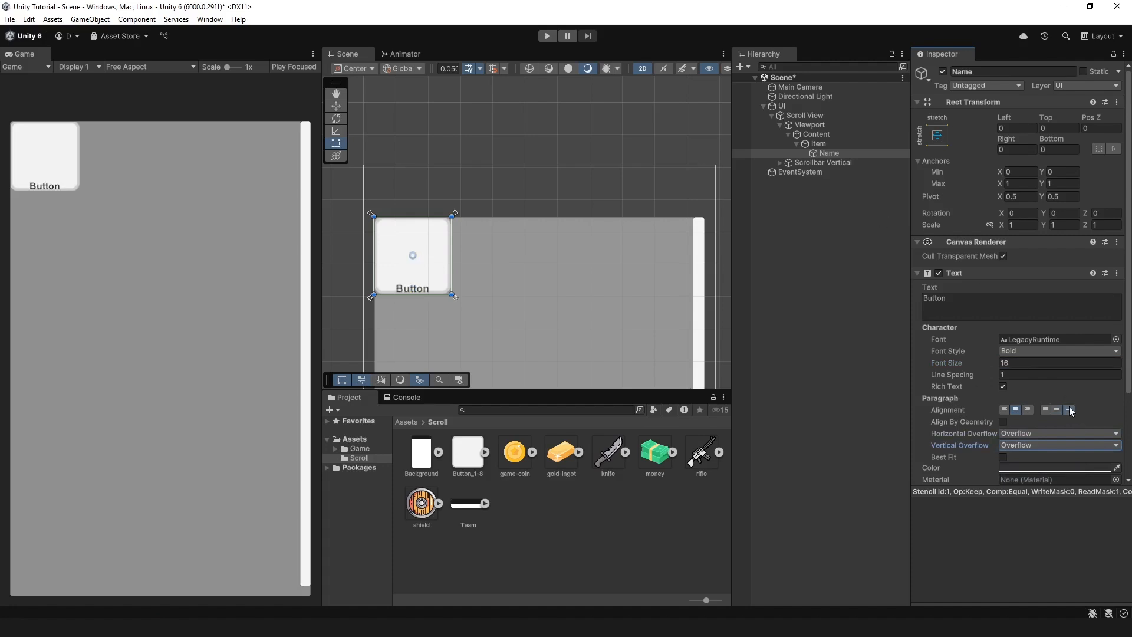
{"action": "left_click", "coordinate": [1056, 410]}
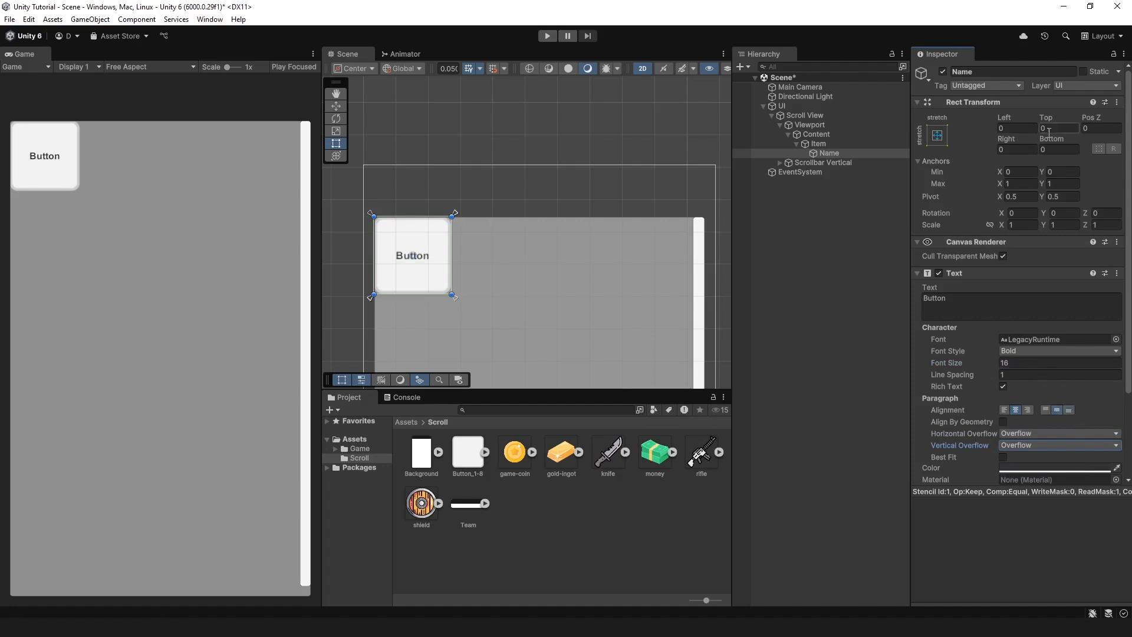
{"action": "left_click", "coordinate": [336, 106]}
{"action": "left_click_drag", "start_coordinate": [419, 216], "coordinate": [416, 231]}
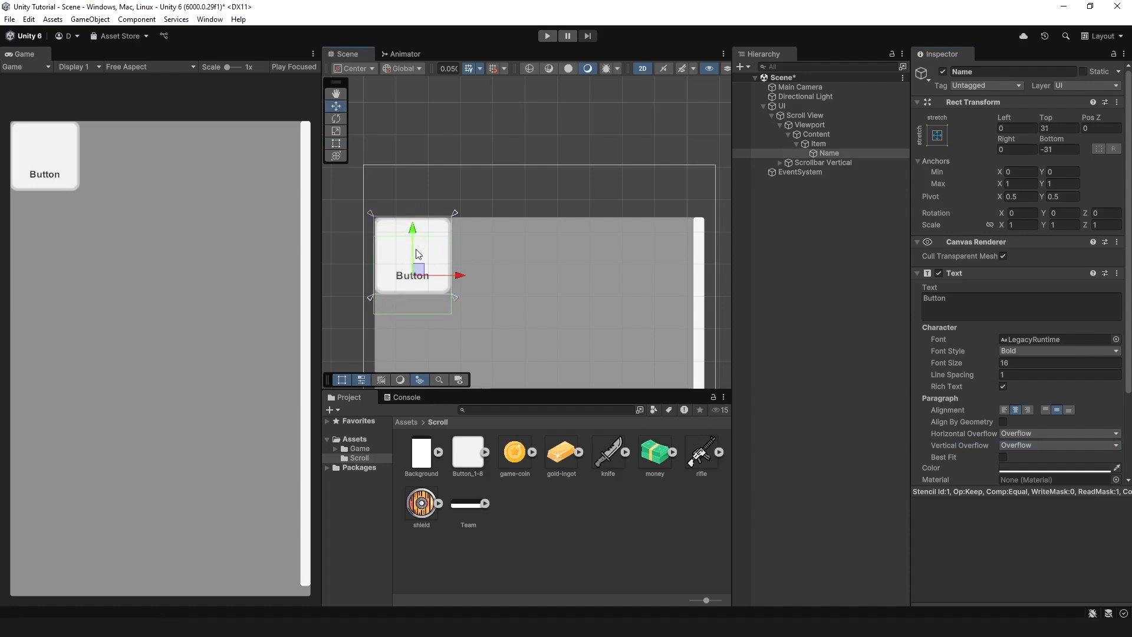
Add a UI Image as a child of Item and name it Icon
{"action": "left_click", "coordinate": [841, 142]}
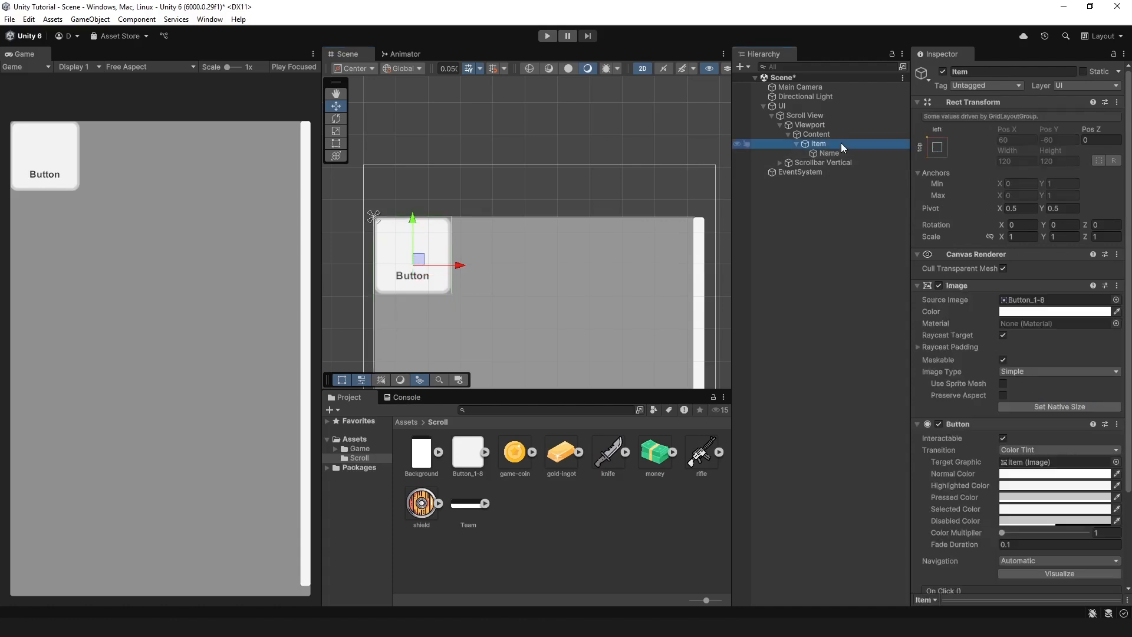
{"action": "right_click", "coordinate": [840, 143]}
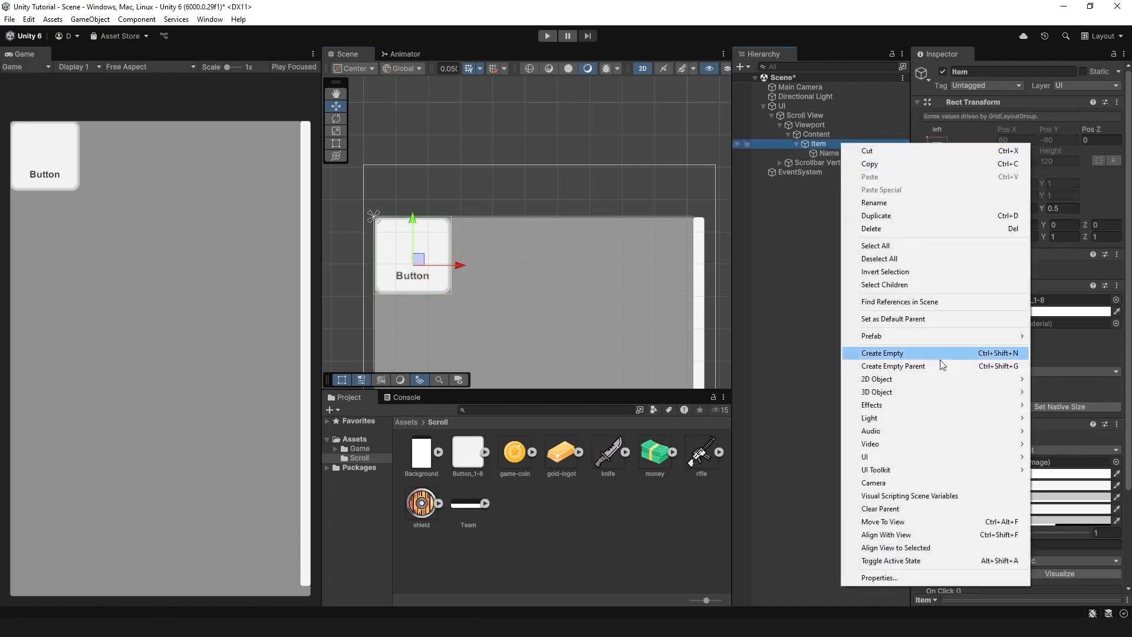
{"action": "mouse_move", "coordinate": [954, 454]}
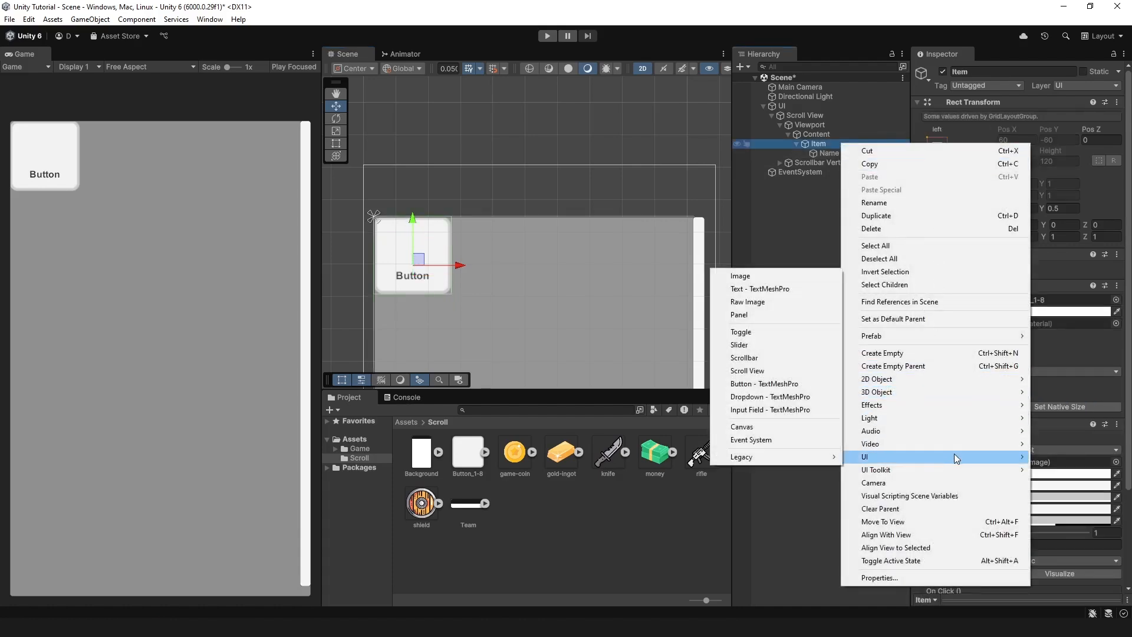
{"action": "left_click", "coordinate": [794, 278]}
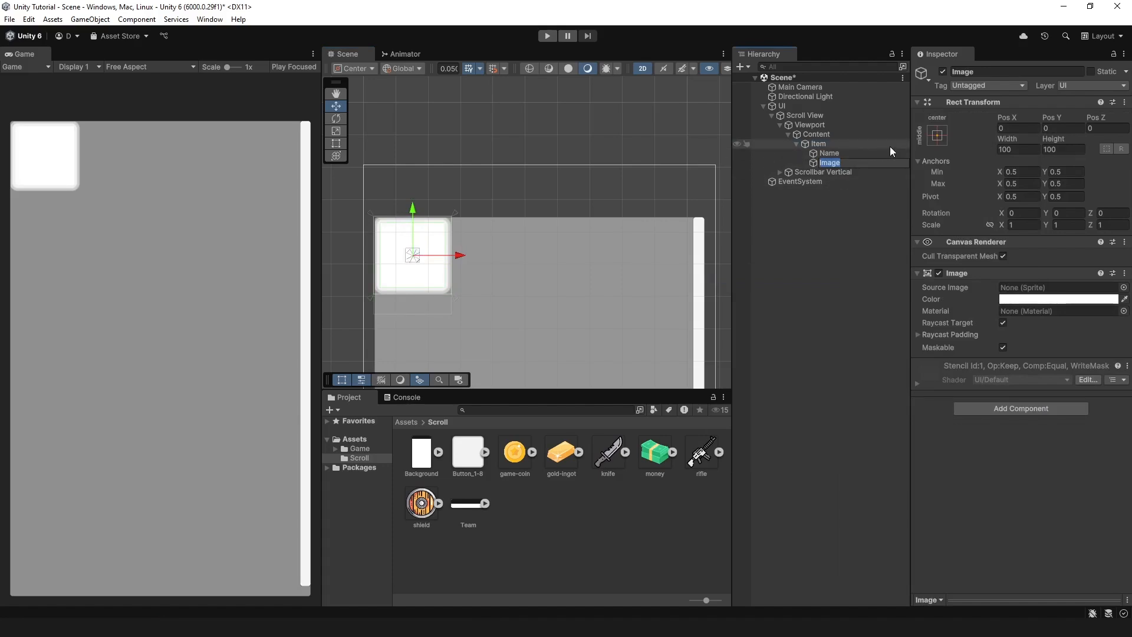
{"action": "key", "text": "BackSpace"}
{"action": "type", "text": "Icon"}
{"action": "key", "text": "Return"}
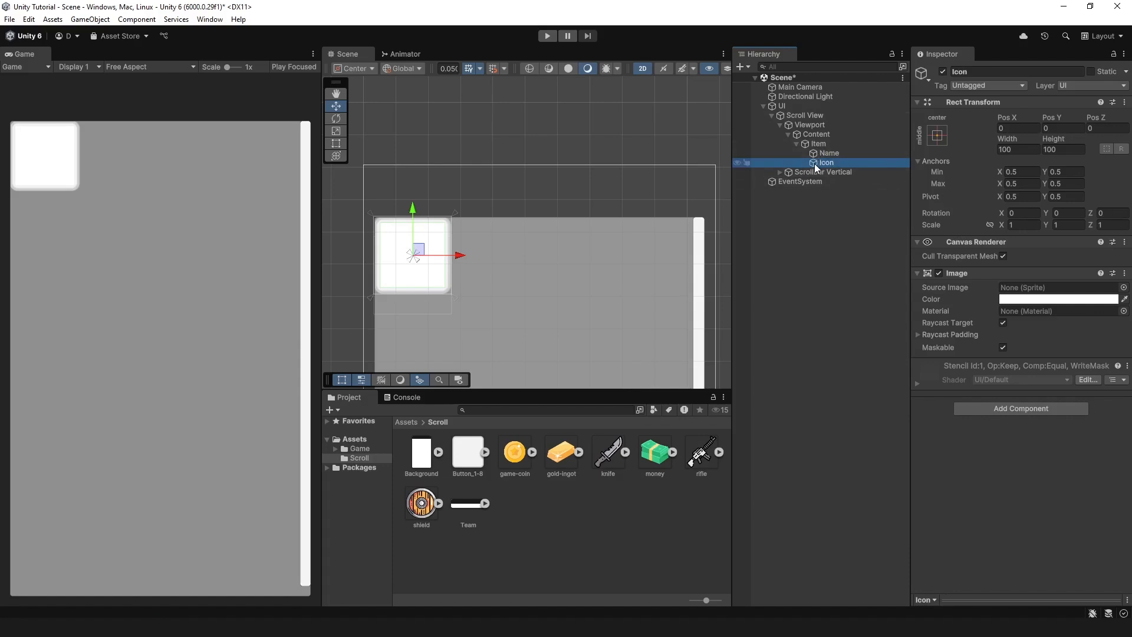
Place Icon before Name in the hierarchy and assign the gold-ingot sprite as its source image
{"action": "left_click_drag", "start_coordinate": [813, 164], "coordinate": [814, 155]}
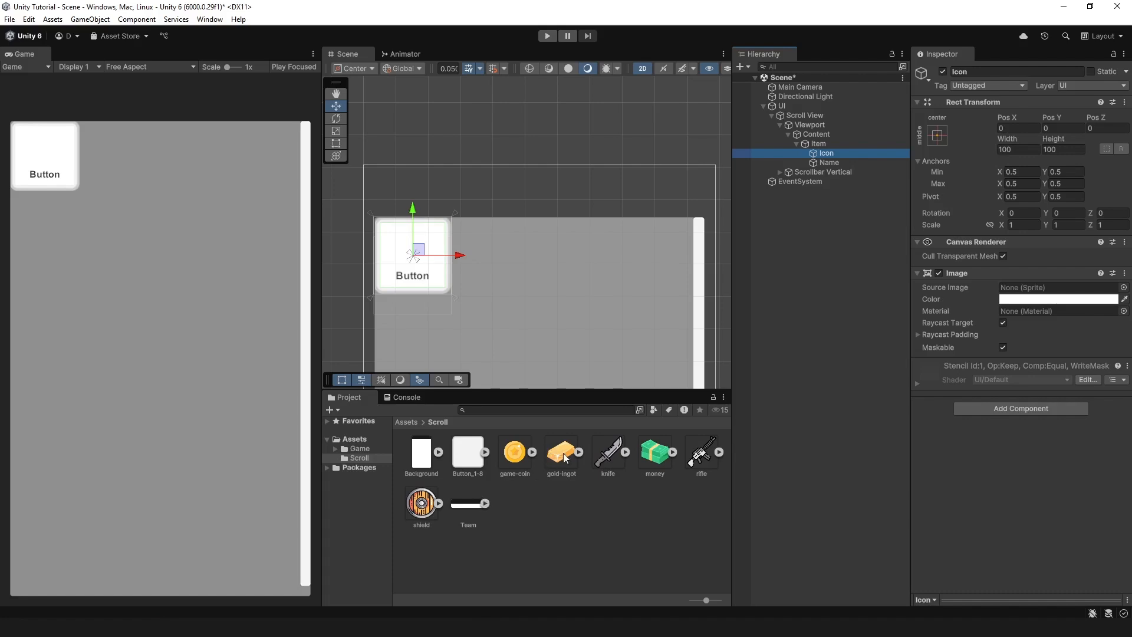
{"action": "left_click_drag", "start_coordinate": [833, 381], "coordinate": [1042, 290]}
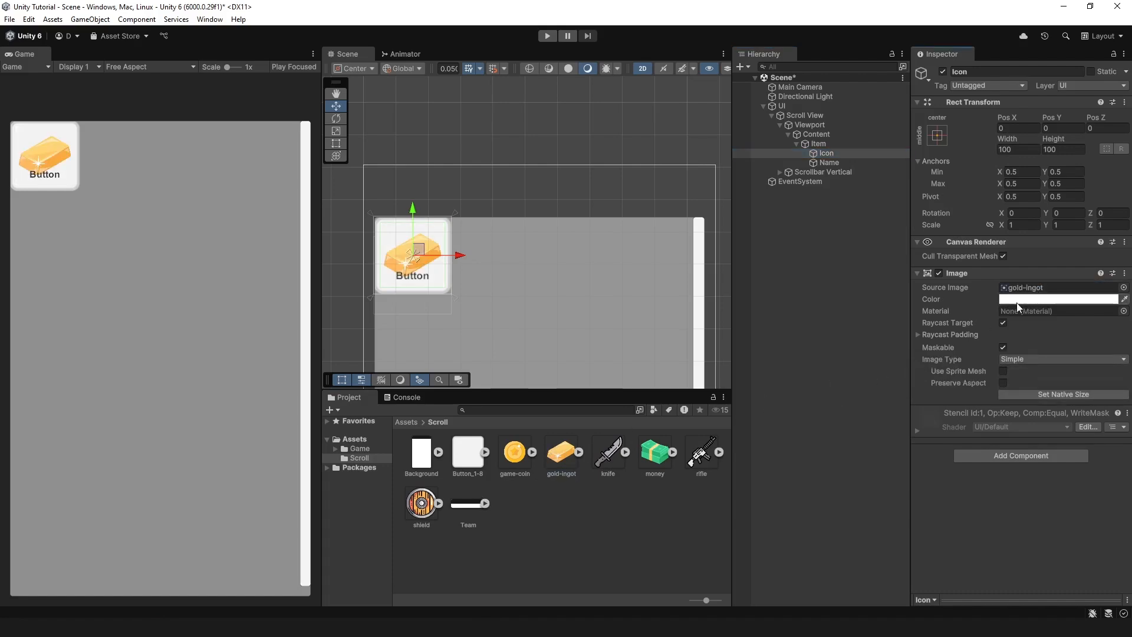
Set the Icon's width and height to 40 and preserve its image aspect
{"action": "left_click", "coordinate": [1026, 150]}
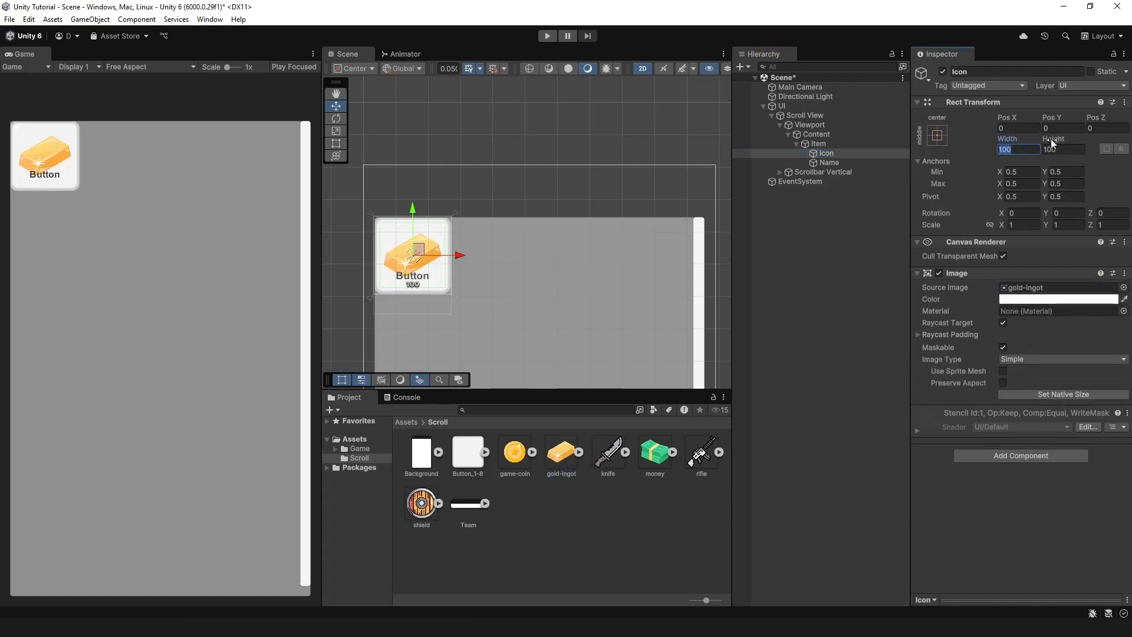
{"action": "type", "text": "40"}
{"action": "key", "text": "Tab"}
{"action": "type", "text": "40"}
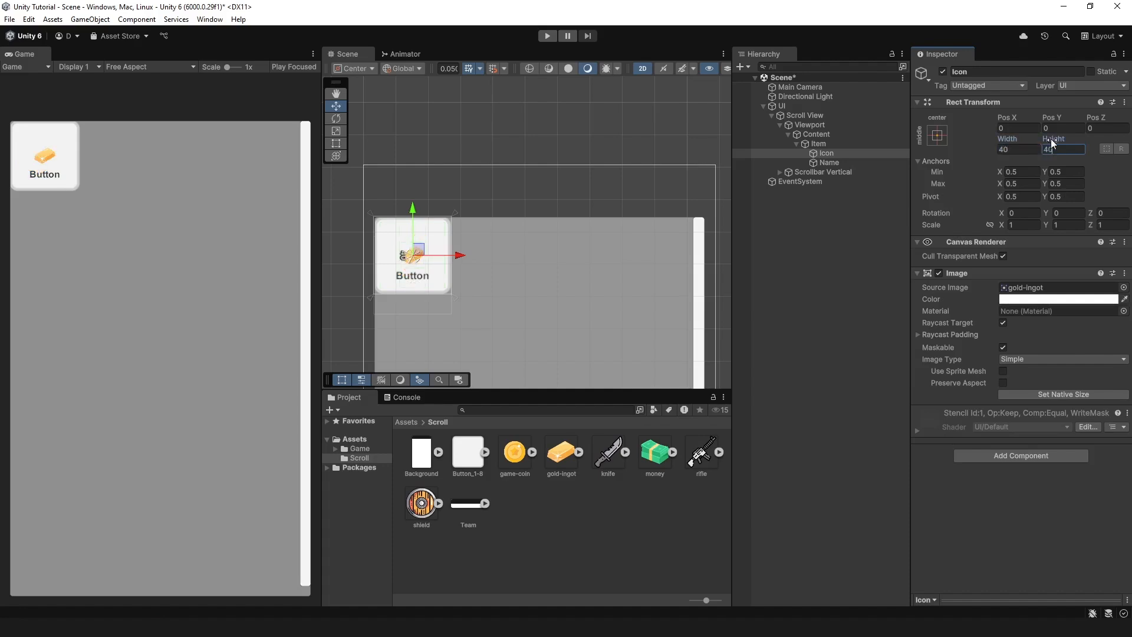
{"action": "left_click", "coordinate": [1004, 382]}
Change the displayed text of the Name object to Gold
{"action": "left_click", "coordinate": [829, 163]}
{"action": "left_click", "coordinate": [1021, 298]}
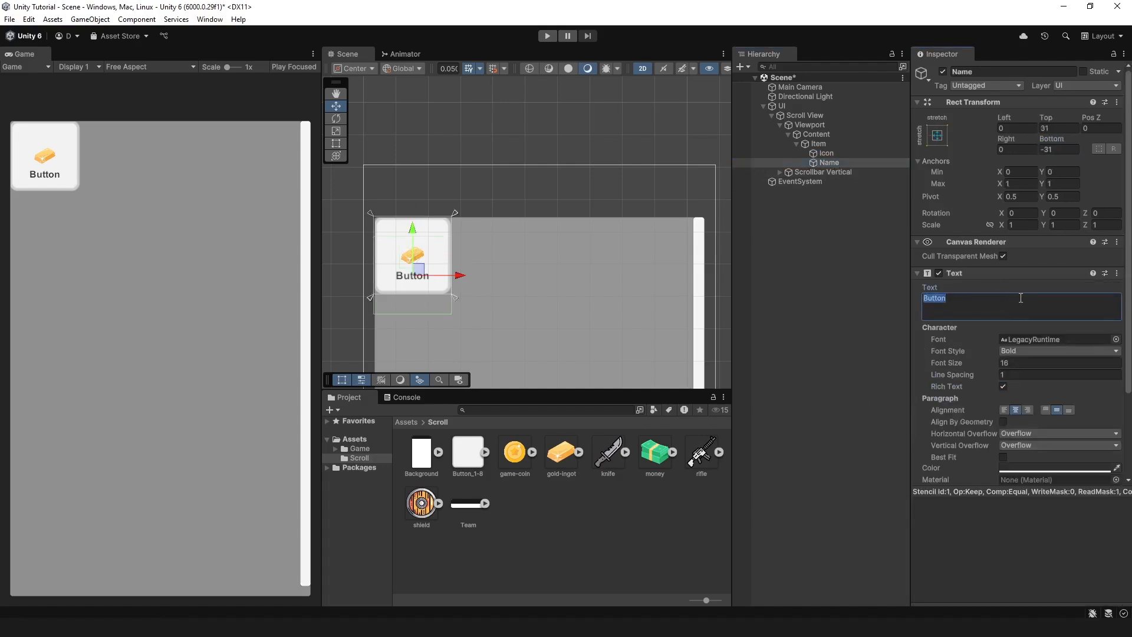
{"action": "type", "text": "Gold"}
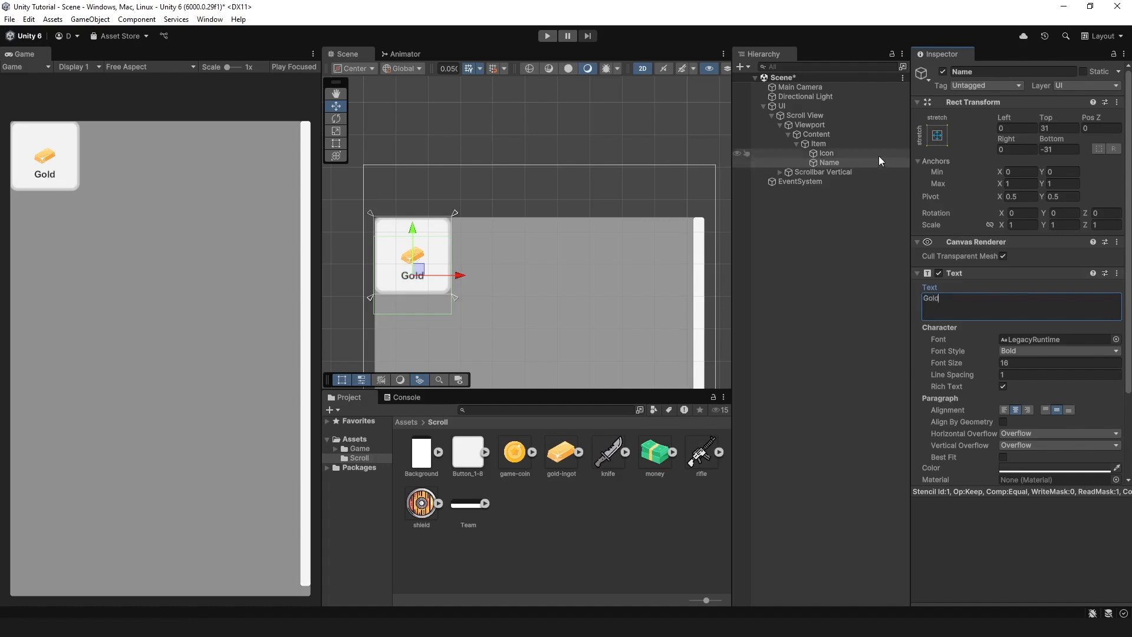
Move the Icon slightly up inside the button to a Pos Y of about 5.5
{"action": "left_click", "coordinate": [856, 144]}
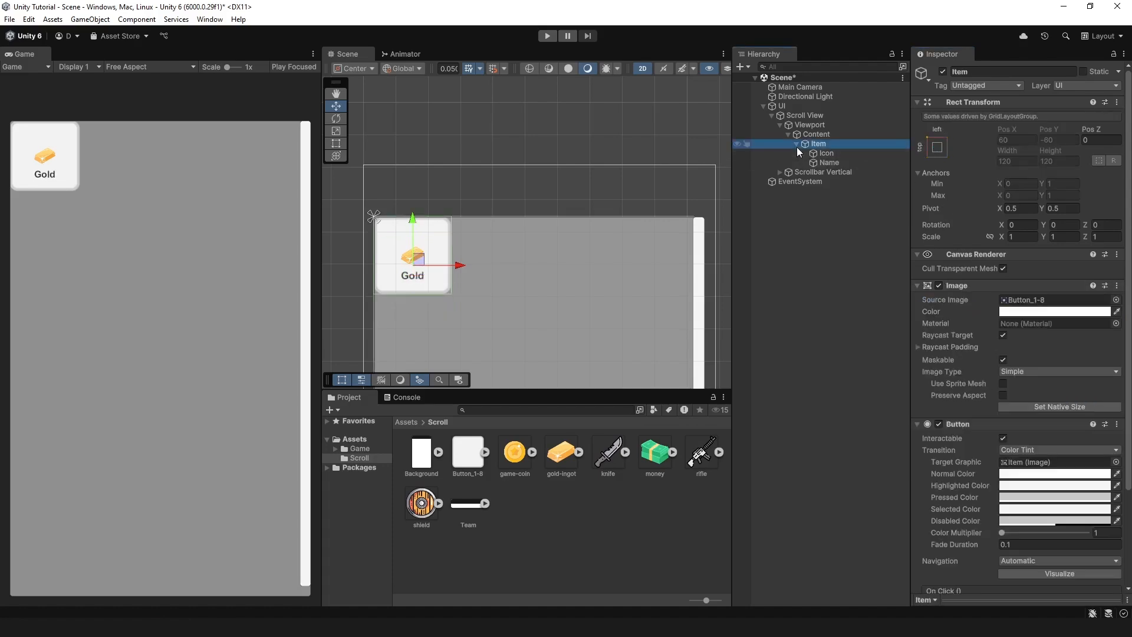
{"action": "left_click", "coordinate": [853, 152]}
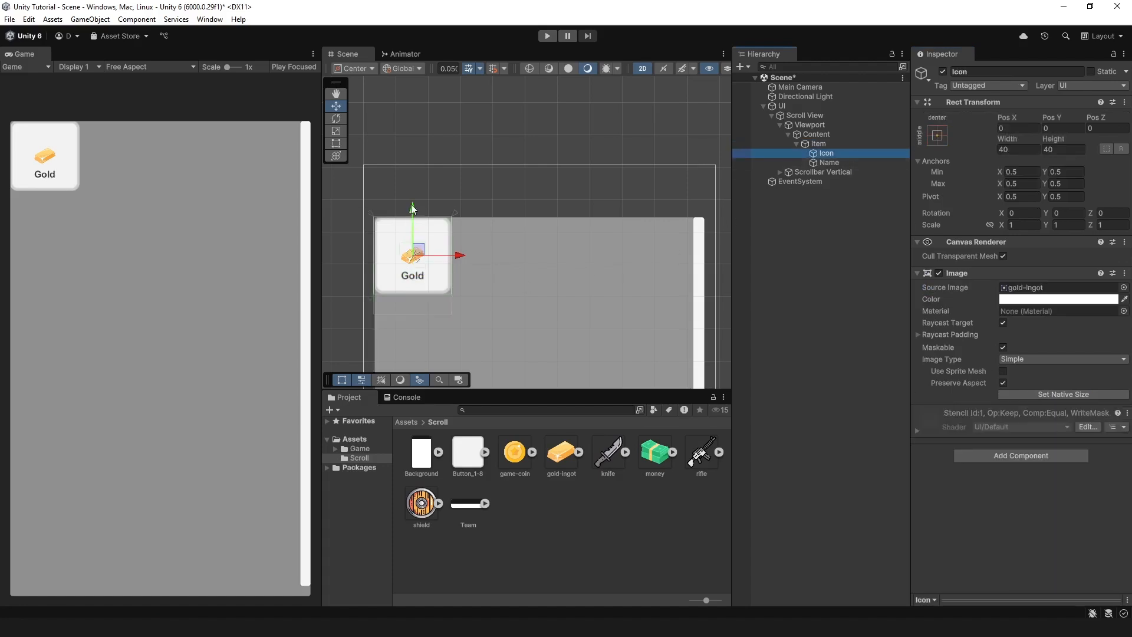
{"action": "left_click_drag", "start_coordinate": [417, 207], "coordinate": [415, 202]}
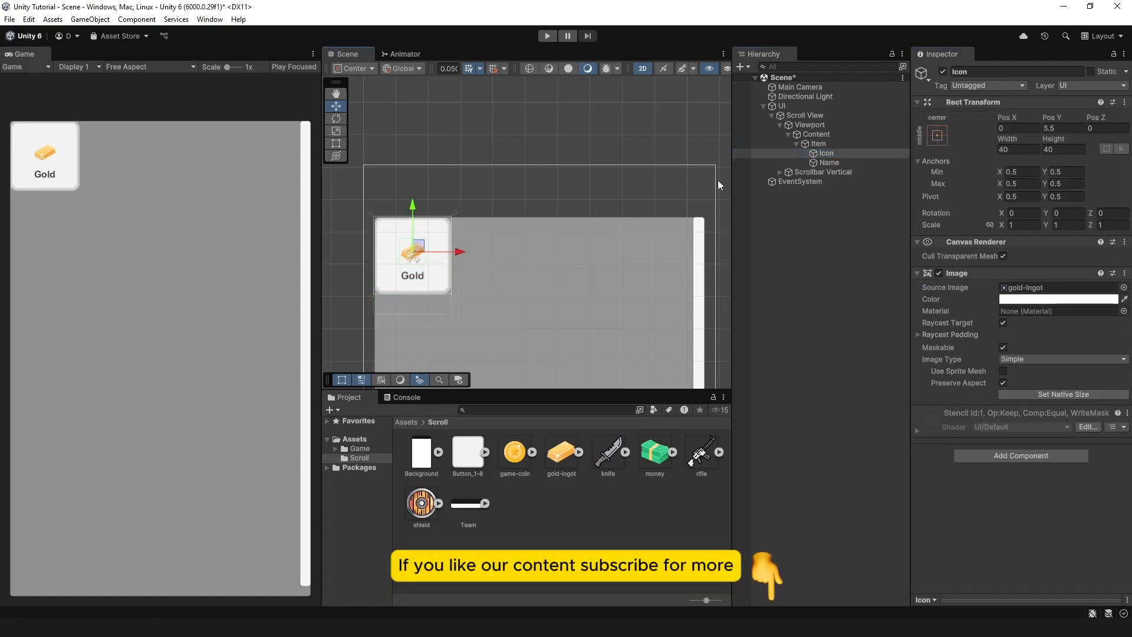
Duplicate the Item button twice under Content and order the copies as Item (1), then Item (2)
{"action": "left_click", "coordinate": [837, 142]}
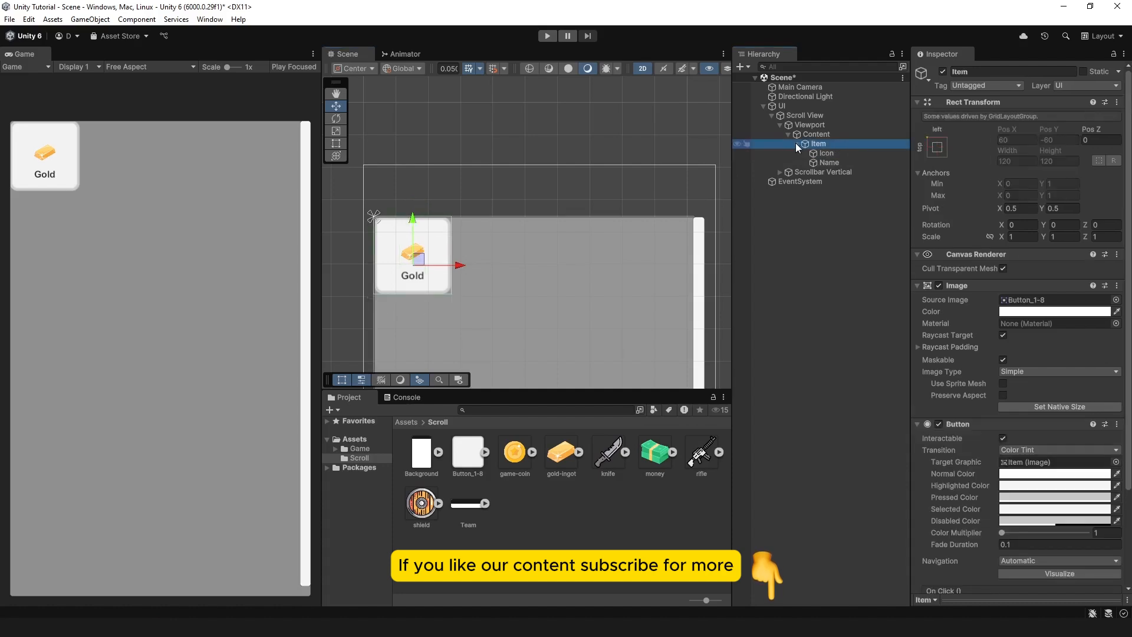
{"action": "left_click", "coordinate": [797, 144]}
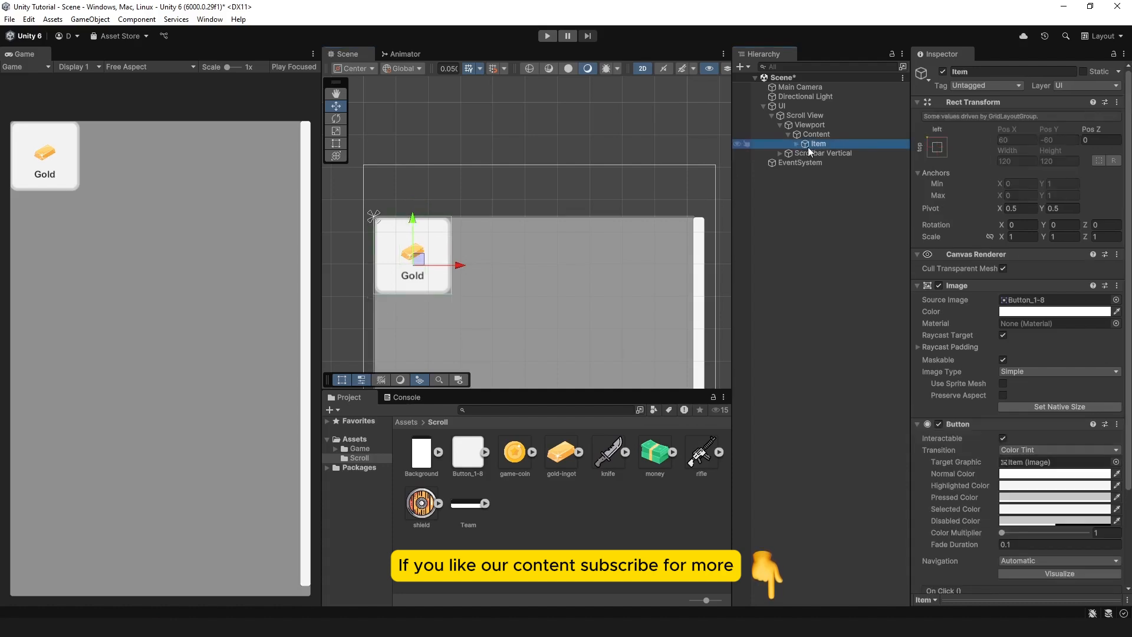
{"action": "right_click", "coordinate": [851, 143]}
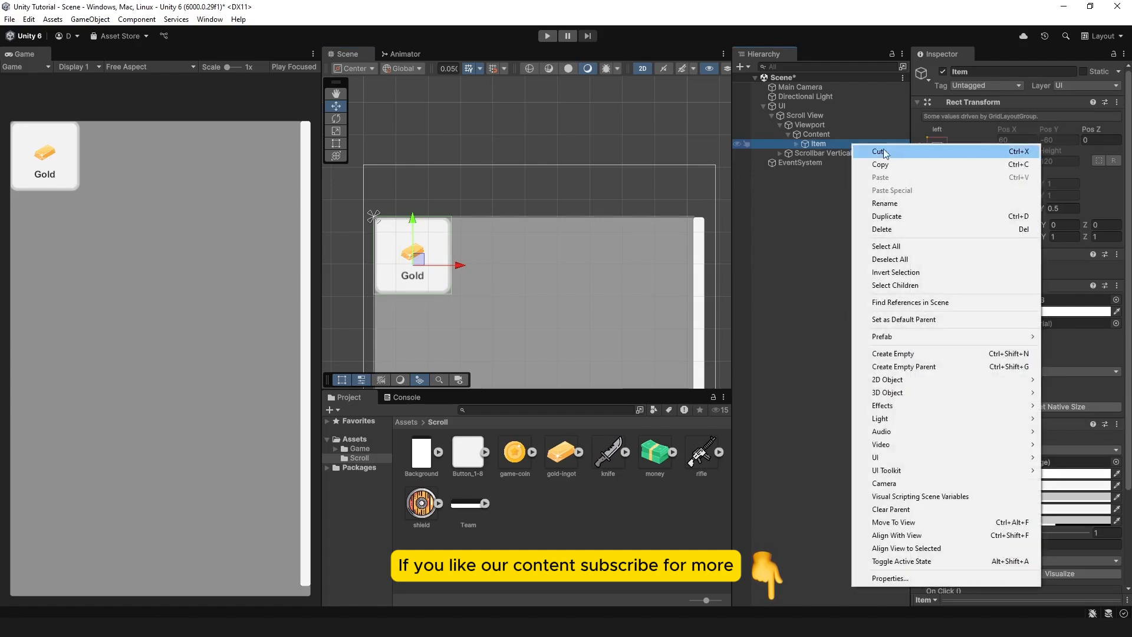
{"action": "left_click", "coordinate": [862, 215]}
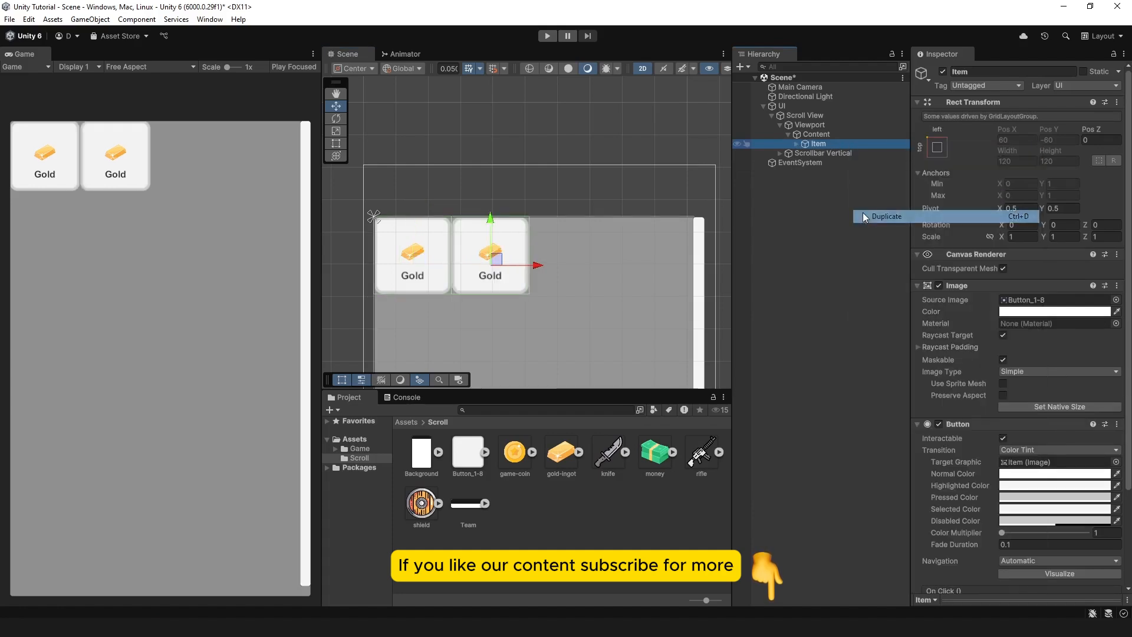
{"action": "right_click", "coordinate": [841, 145]}
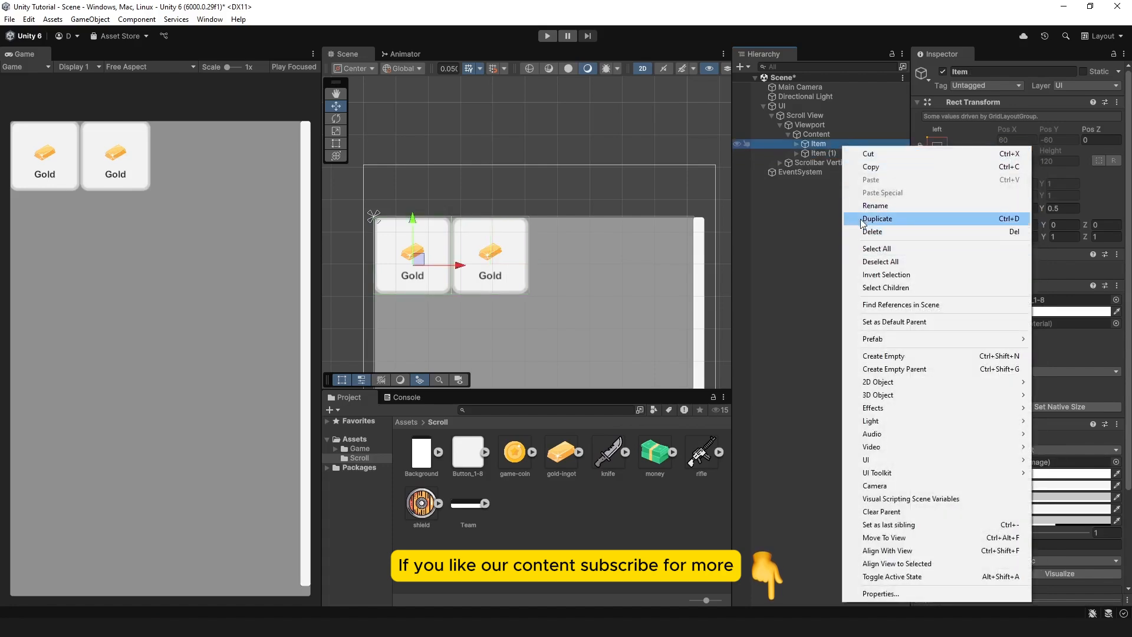
{"action": "left_click", "coordinate": [861, 219]}
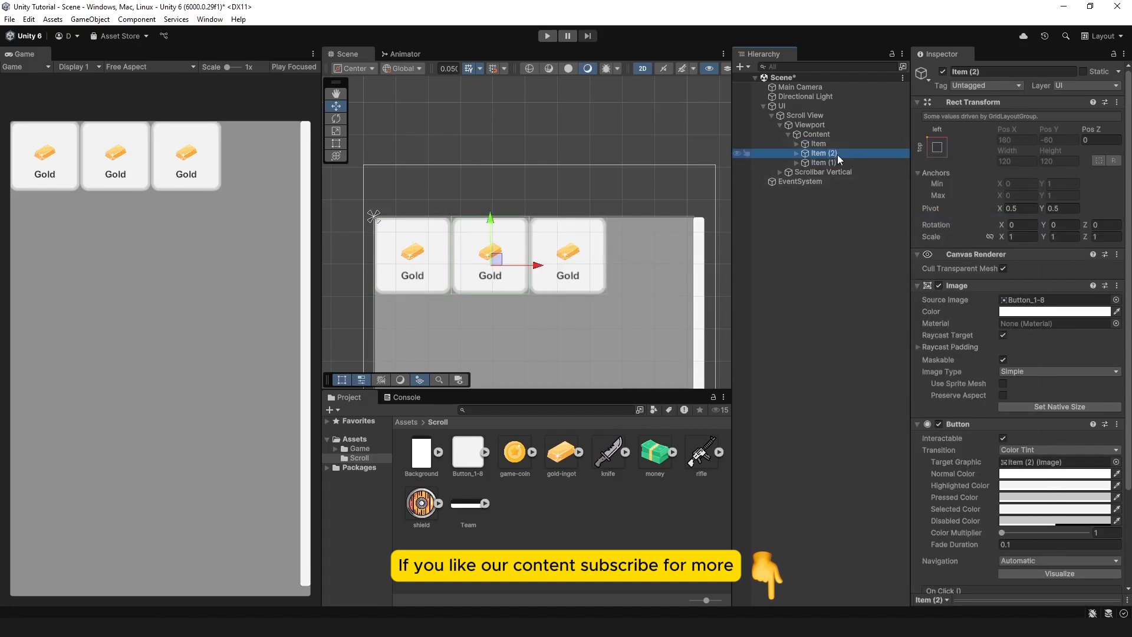
{"action": "left_click_drag", "start_coordinate": [820, 166], "coordinate": [826, 150]}
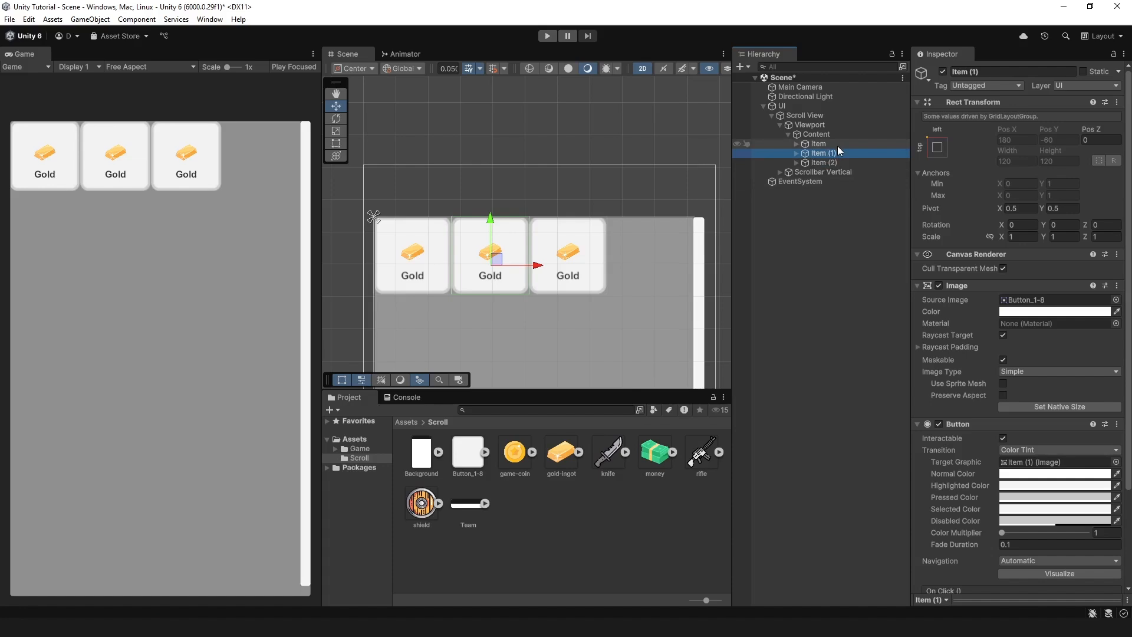
Assign the rifle sprite to the Icon of Item (1) and set its Name text to Rifle
{"action": "left_click", "coordinate": [838, 146]}
{"action": "left_click", "coordinate": [797, 153]}
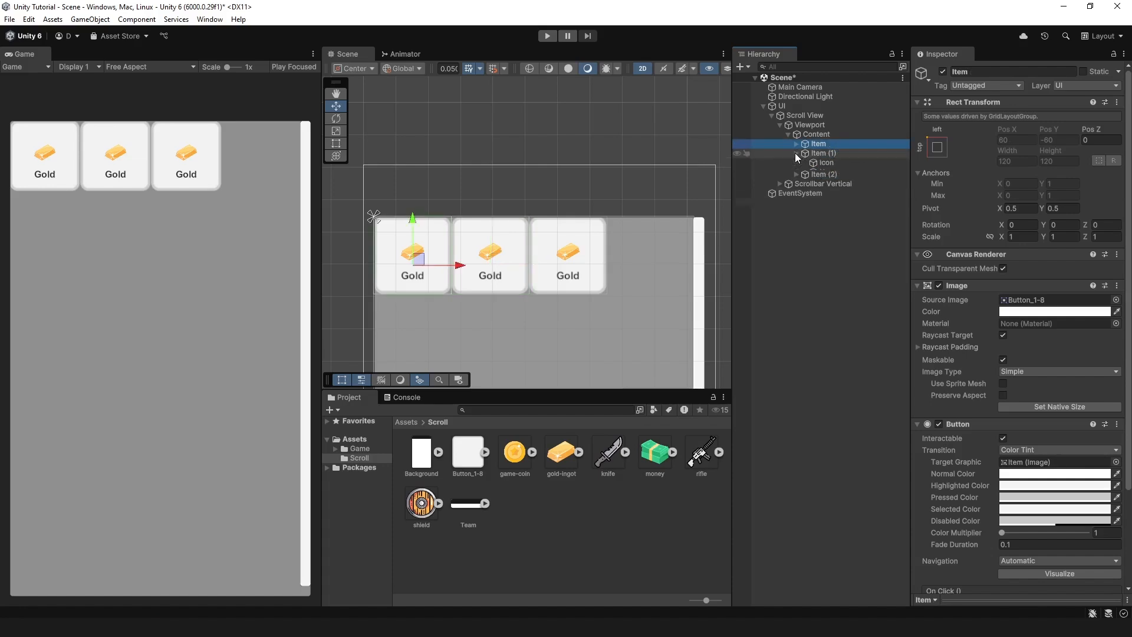
{"action": "left_click", "coordinate": [796, 182]}
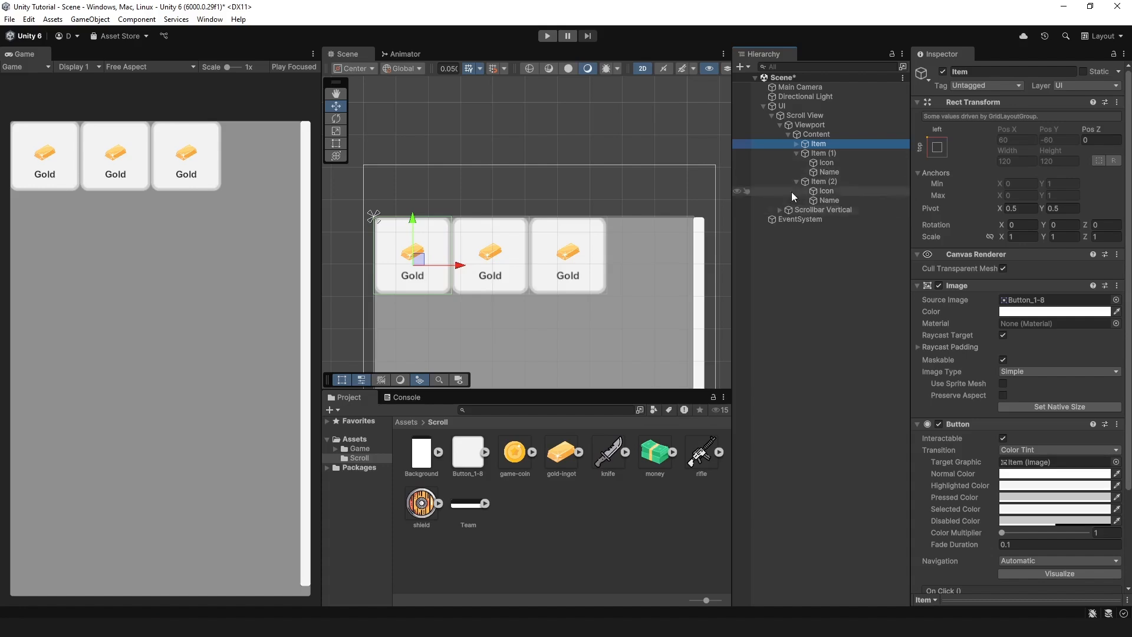
{"action": "left_click", "coordinate": [844, 164]}
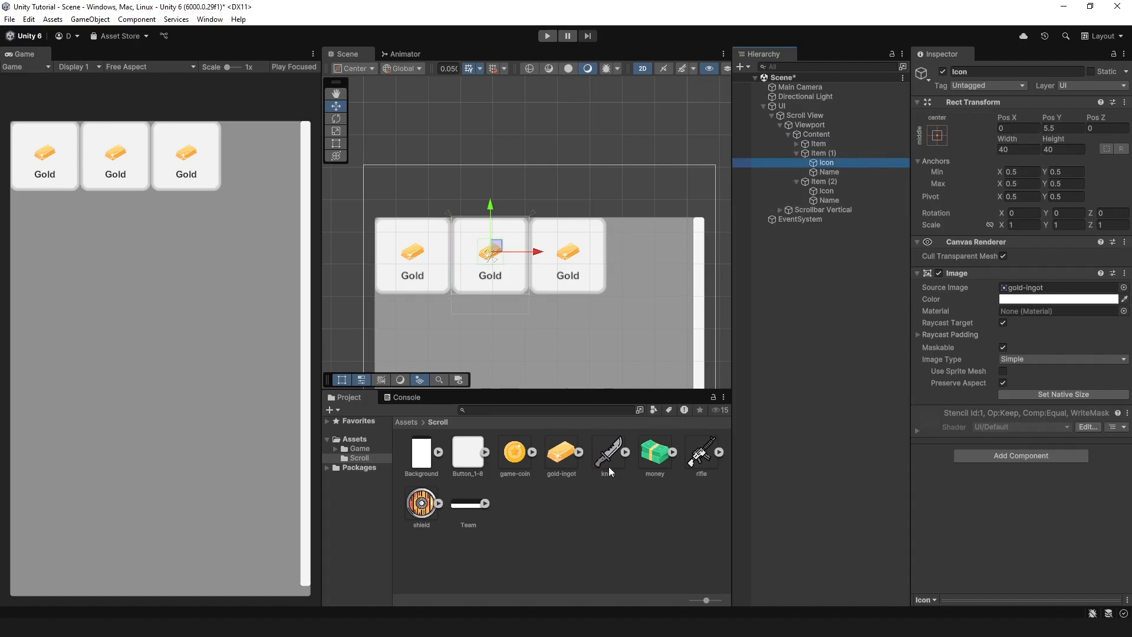
{"action": "left_click_drag", "start_coordinate": [702, 454], "coordinate": [1028, 295]}
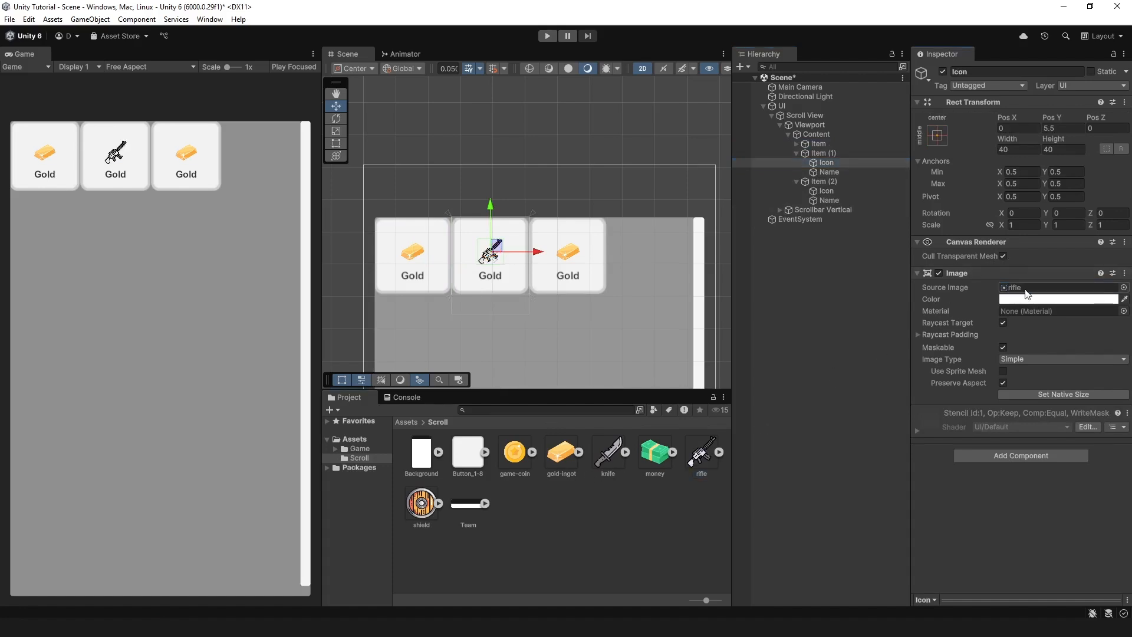
{"action": "left_click", "coordinate": [840, 172]}
{"action": "left_click", "coordinate": [945, 301]}
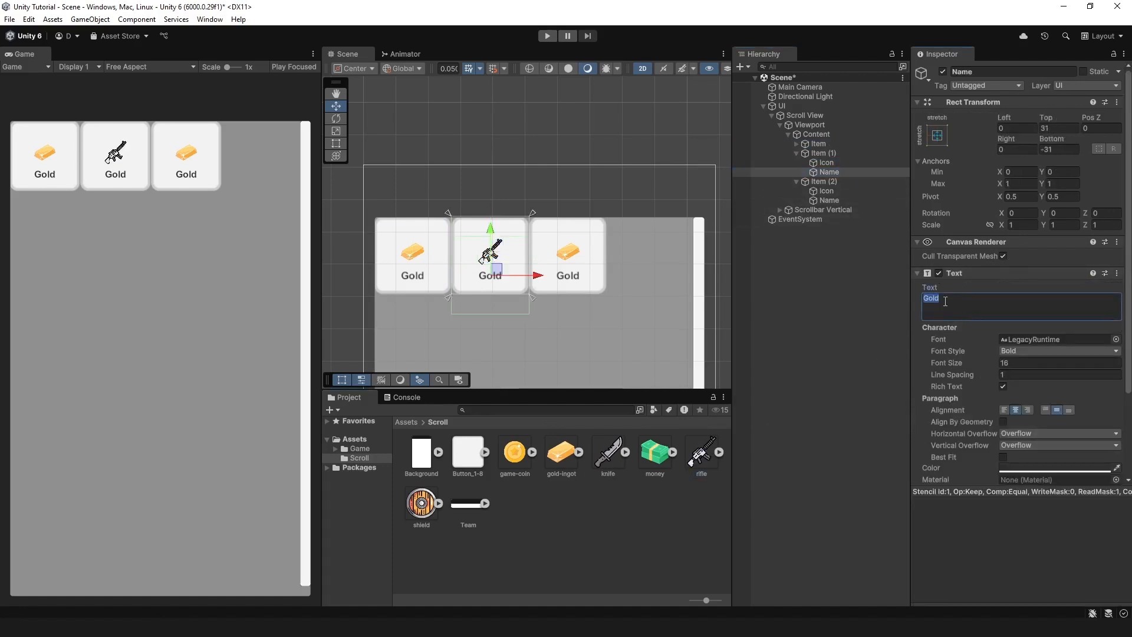
{"action": "type", "text": "Rifle"}
Assign the knife sprite to the Icon of Item (2) and set its Name text to Knife
{"action": "left_click", "coordinate": [823, 183]}
{"action": "left_click", "coordinate": [826, 190]}
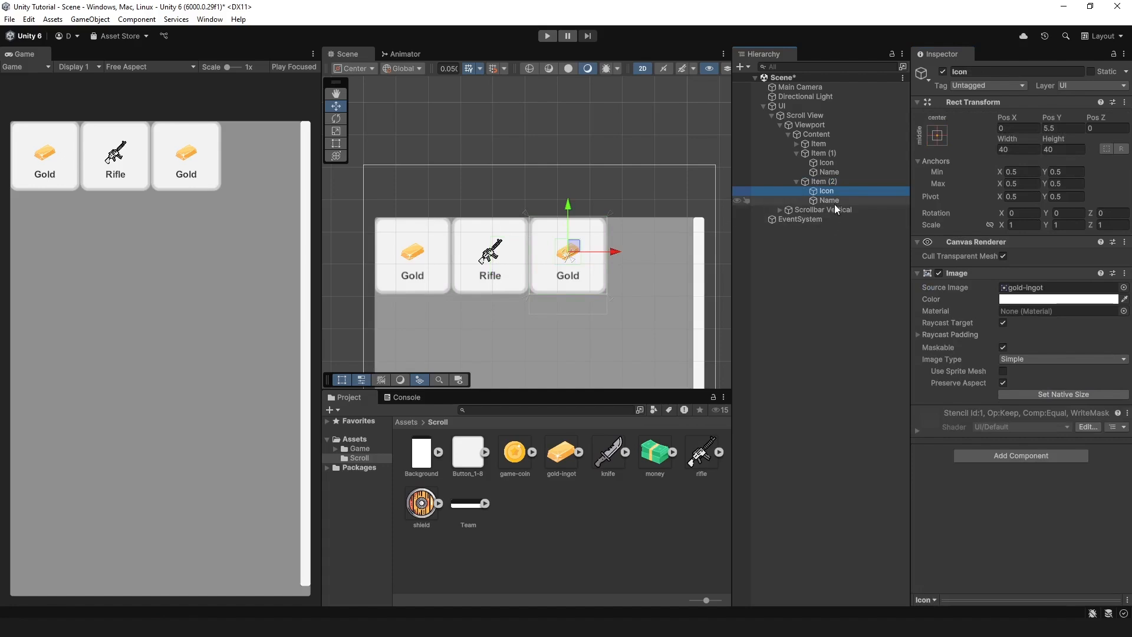
{"action": "left_click_drag", "start_coordinate": [621, 447], "coordinate": [1029, 288]}
{"action": "left_click", "coordinate": [853, 201]}
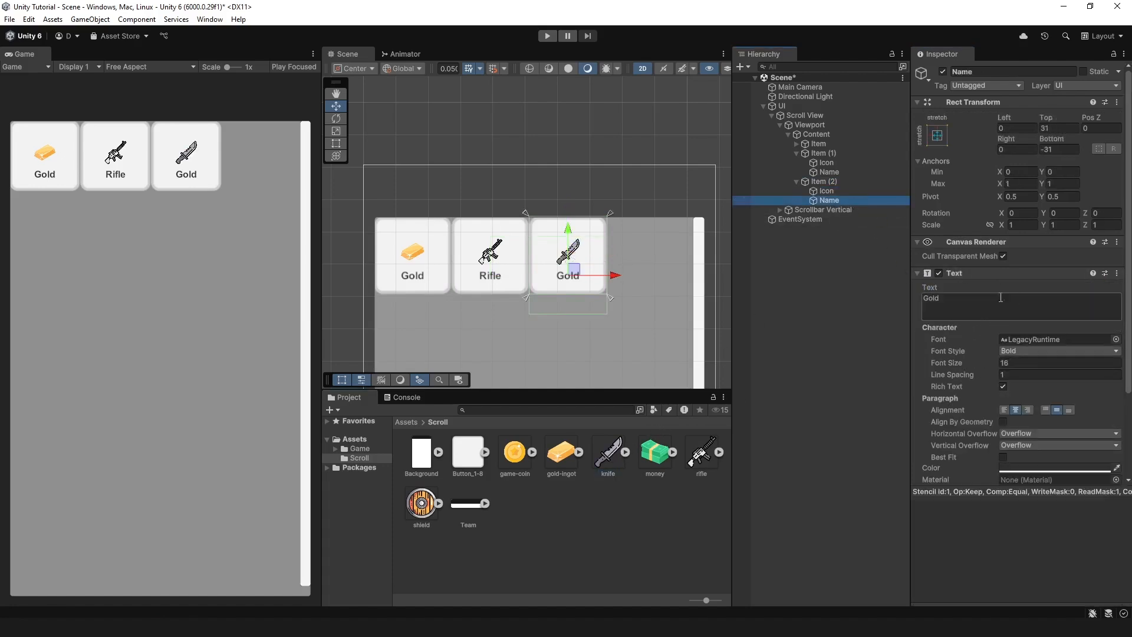
{"action": "left_click", "coordinate": [992, 299]}
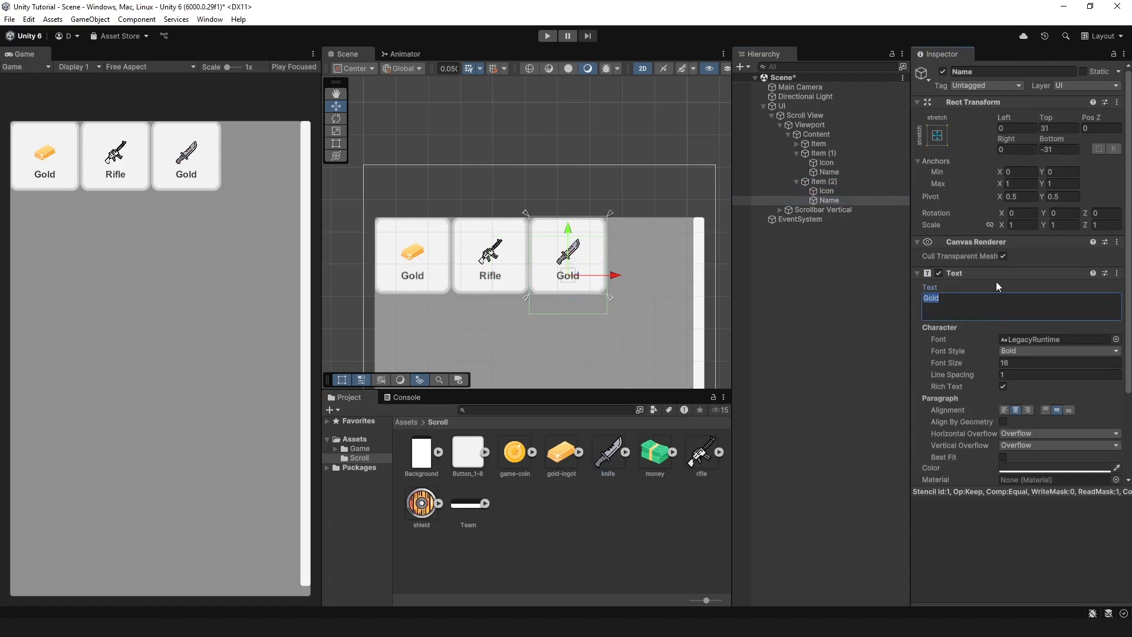
{"action": "type", "text": "Na"}
{"action": "key", "text": "BackSpace"}
{"action": "key", "text": "BackSpace"}
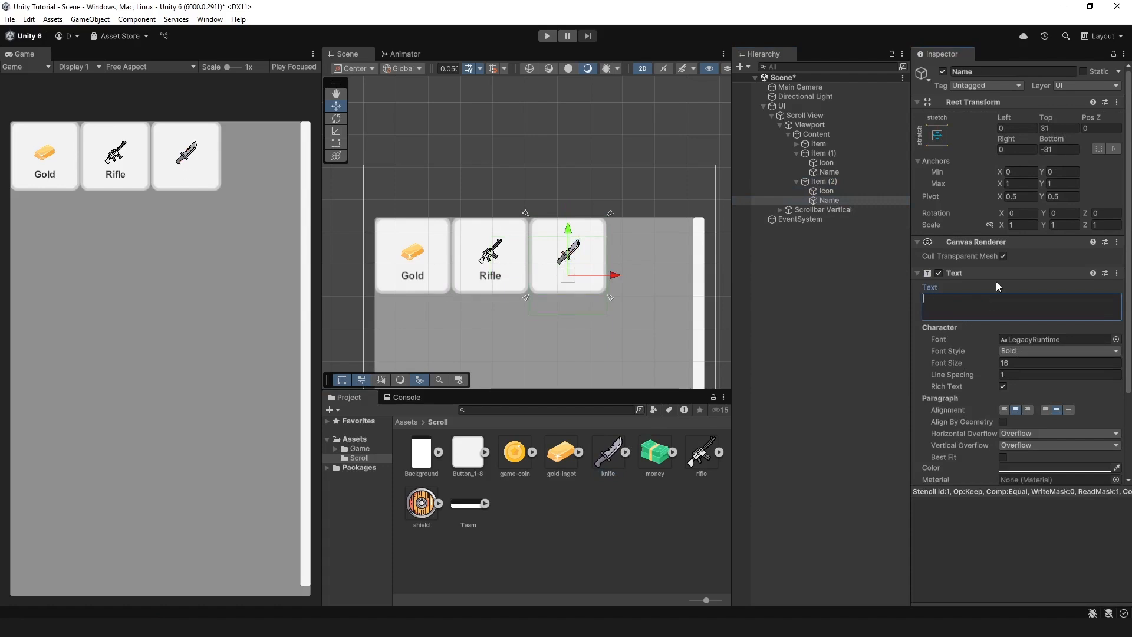
{"action": "type", "text": "Knife"}
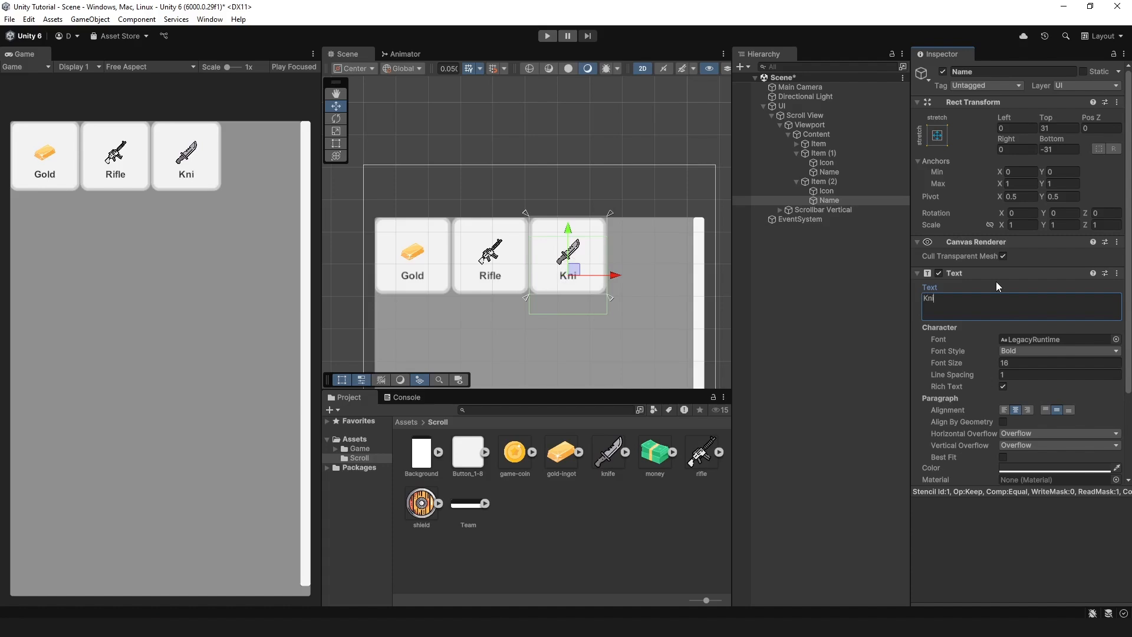
{"action": "left_click", "coordinate": [998, 545]}
{"action": "left_click", "coordinate": [797, 181]}
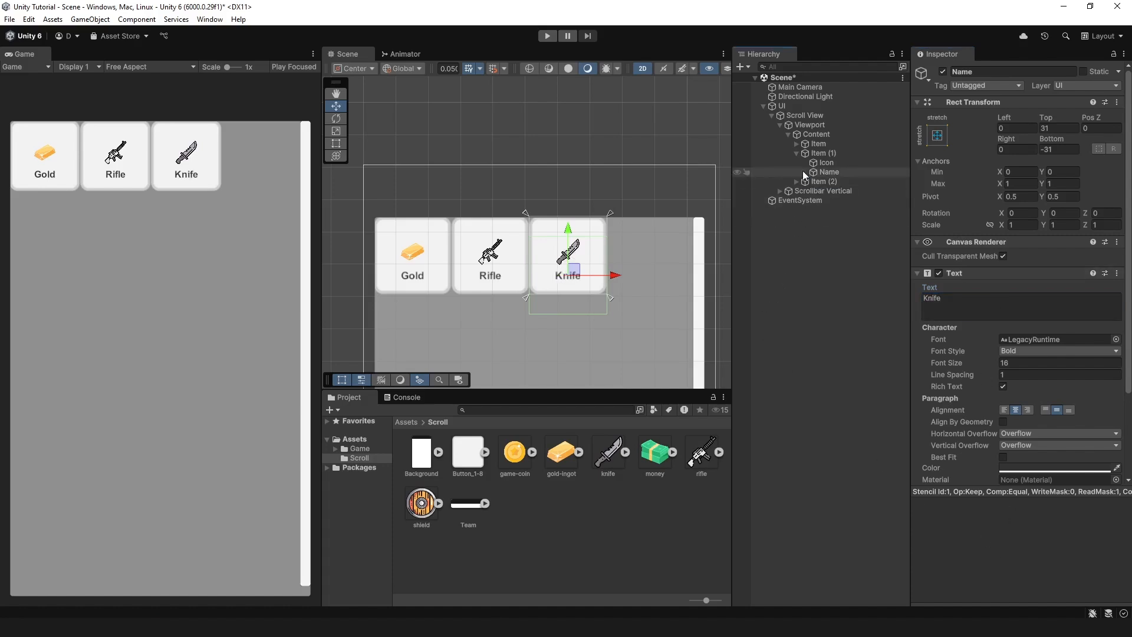
{"action": "left_click", "coordinate": [797, 153]}
Set the Grid Layout Group spacing on Content to 25 in both X and Y
{"action": "left_click", "coordinate": [838, 134]}
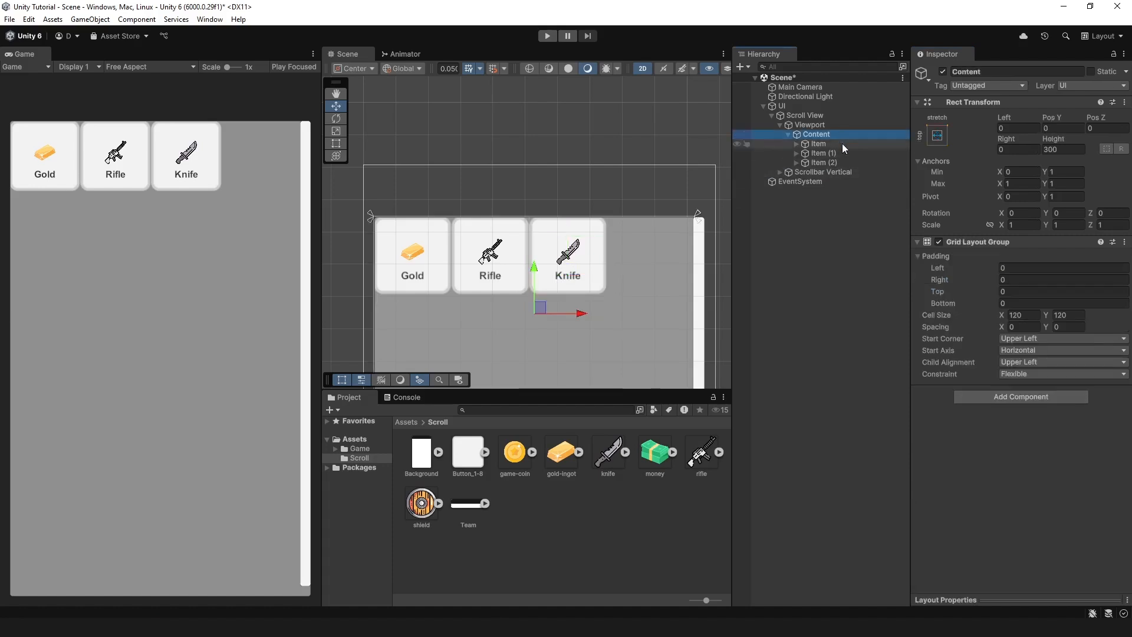
{"action": "left_click", "coordinate": [1029, 326]}
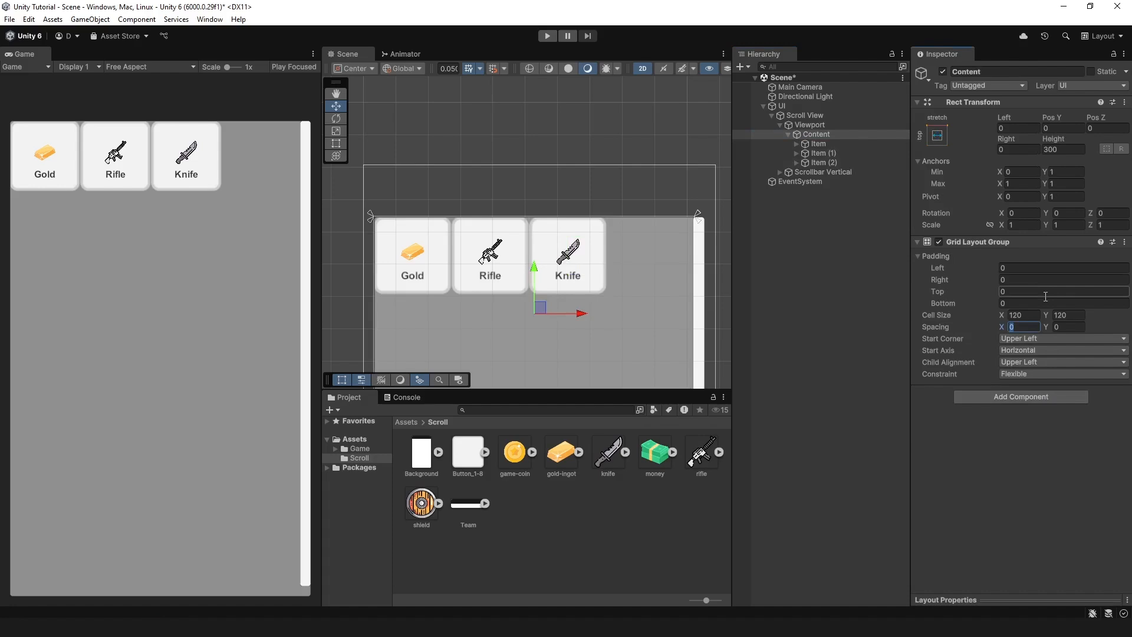
{"action": "type", "text": "25"}
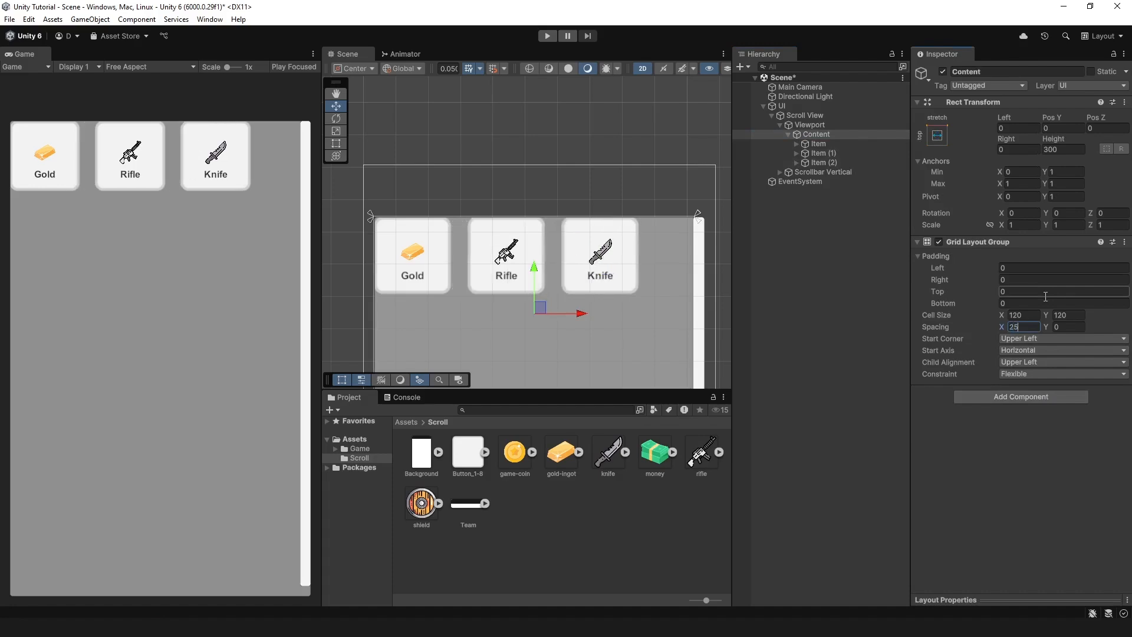
{"action": "key", "text": "Tab"}
{"action": "type", "text": "25"}
Set the Content grid's child alignment to Upper Center and its top padding to 80
{"action": "left_click", "coordinate": [1087, 360]}
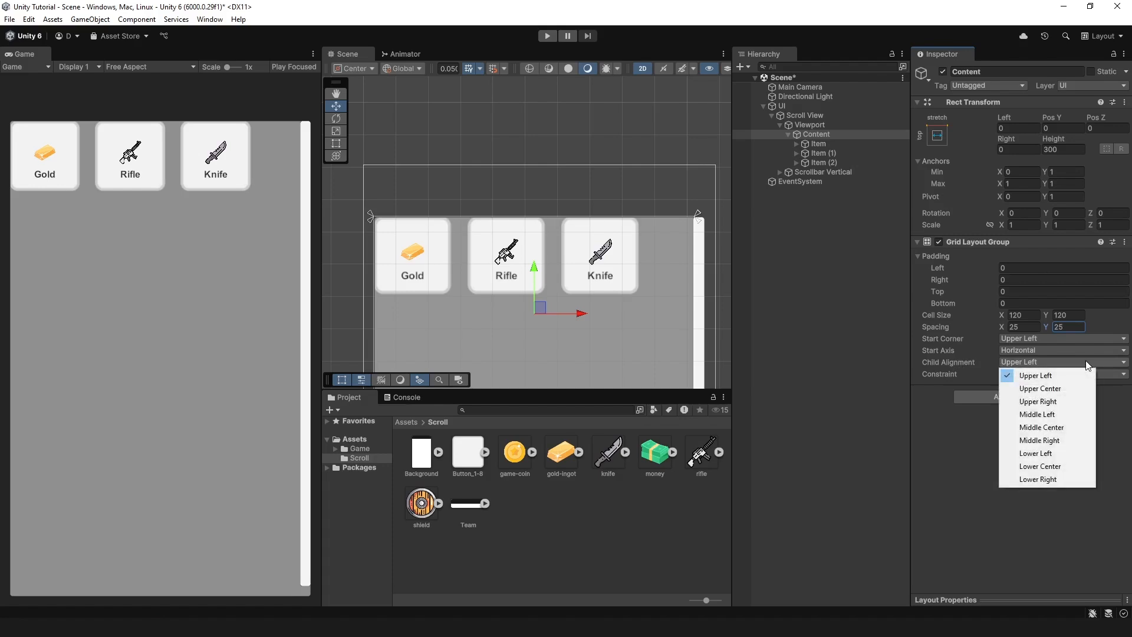
{"action": "left_click", "coordinate": [1023, 390]}
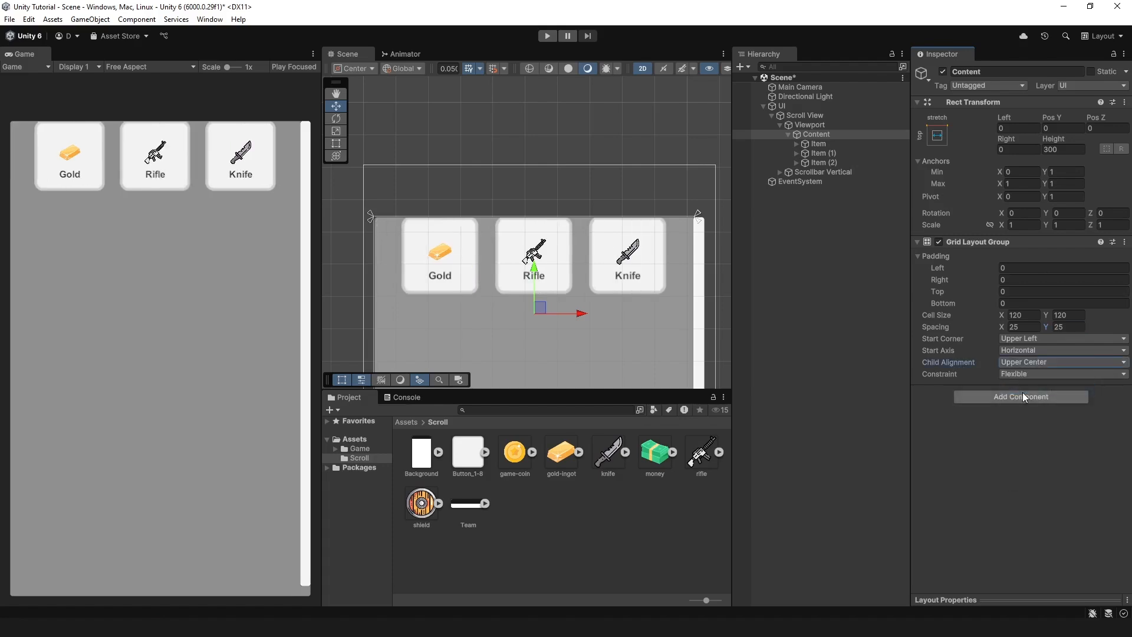
{"action": "left_click", "coordinate": [1017, 291]}
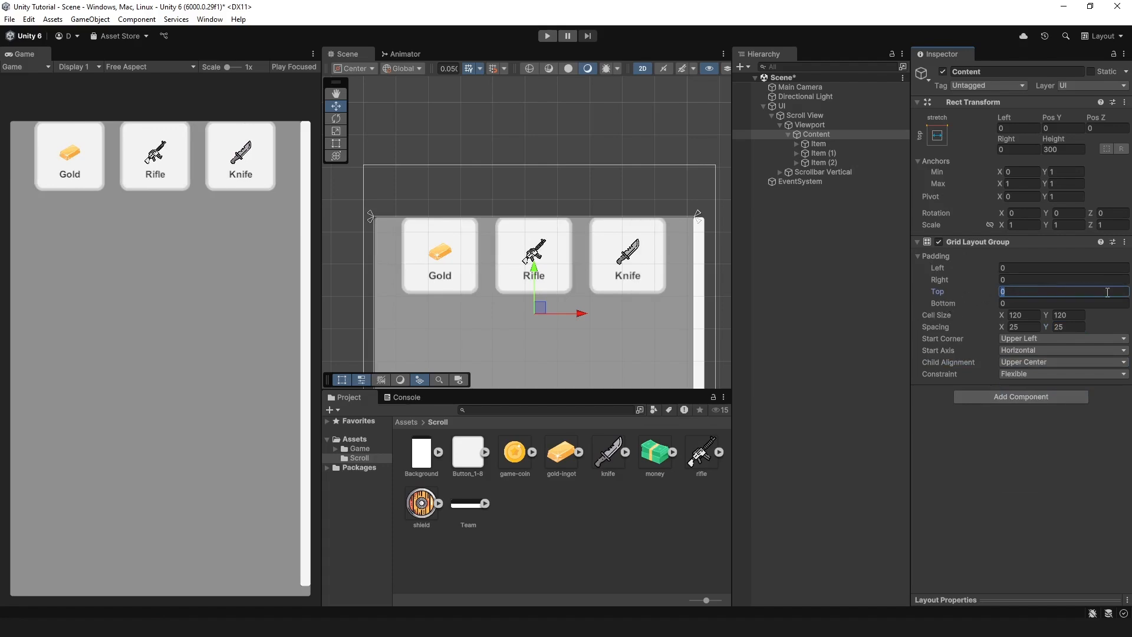
{"action": "type", "text": "80"}
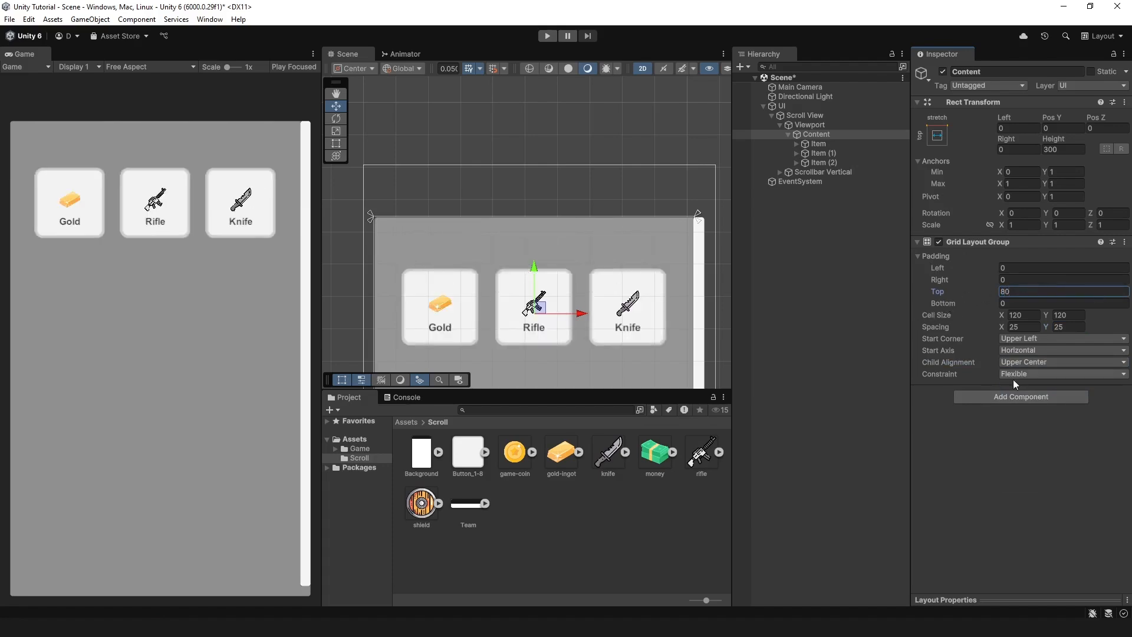
{"action": "left_click", "coordinate": [929, 499]}
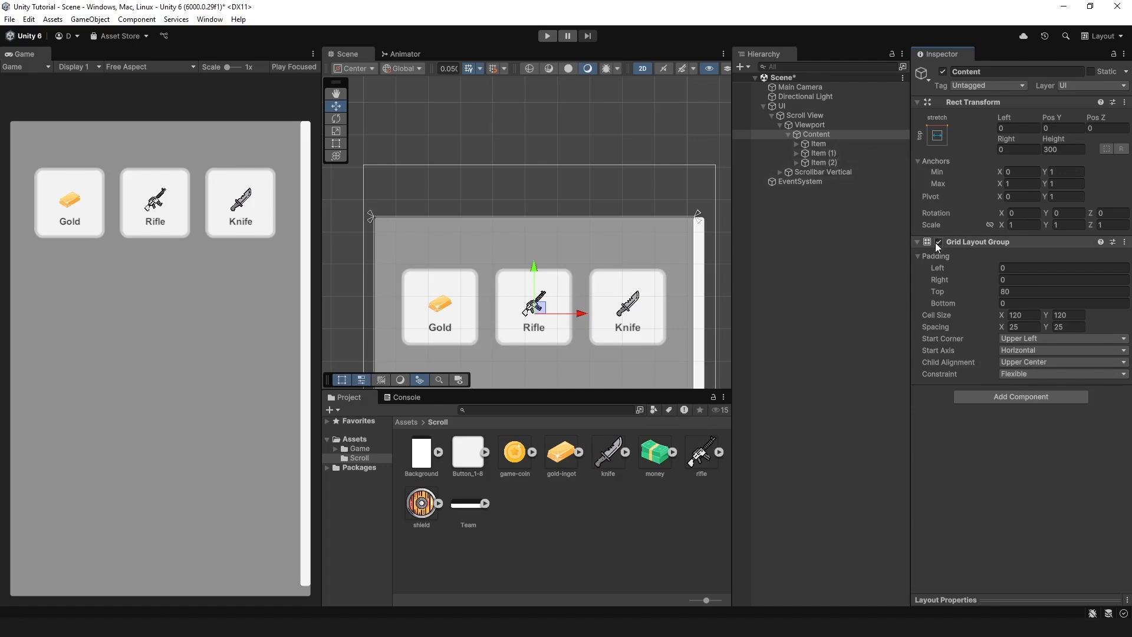
Duplicate the Item (2) knife button three times under Content to add a second row
{"action": "left_click", "coordinate": [824, 145]}
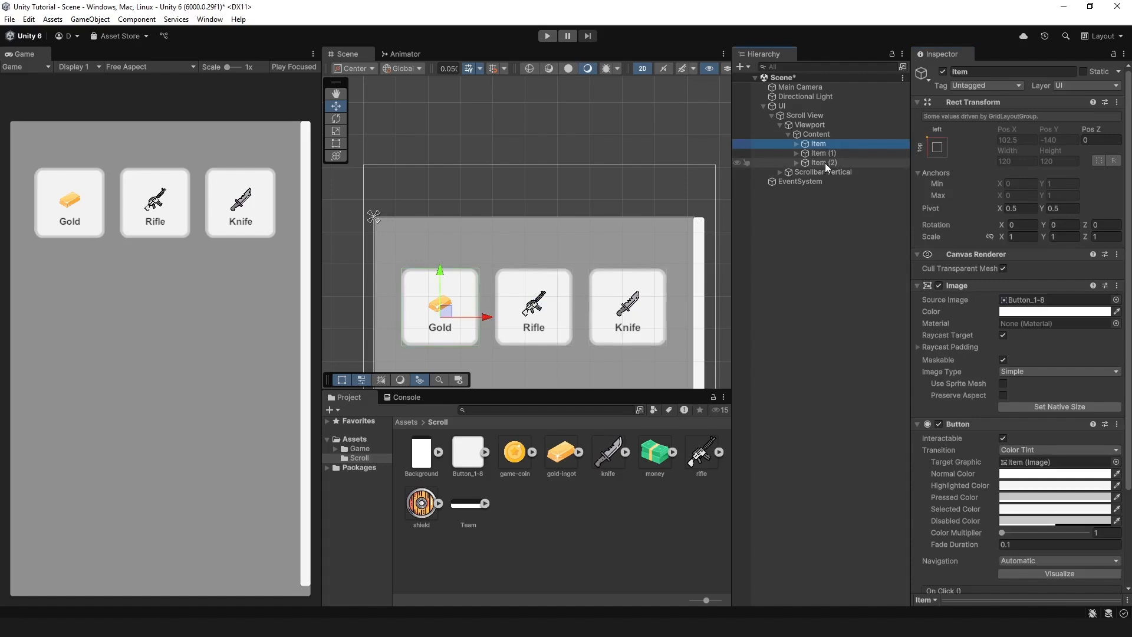
{"action": "left_click", "coordinate": [831, 170]}
{"action": "left_click", "coordinate": [826, 155]}
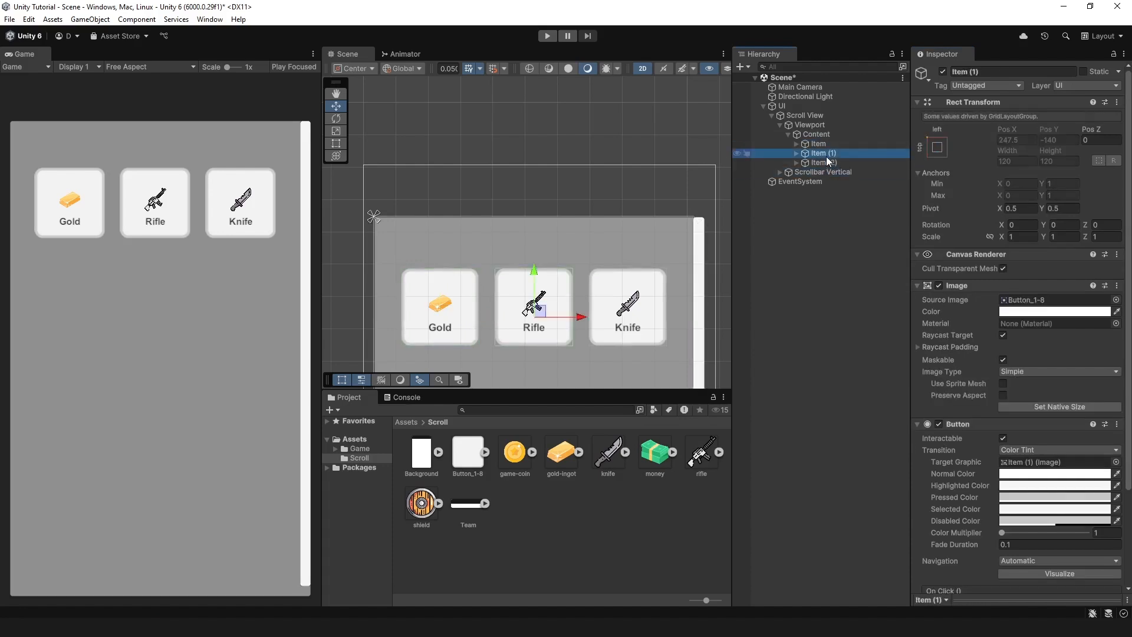
{"action": "left_click", "coordinate": [831, 164]}
{"action": "key", "text": "ctrl+d"}
{"action": "key", "text": "ctrl+d"}
{"action": "key", "text": "ctrl+d"}
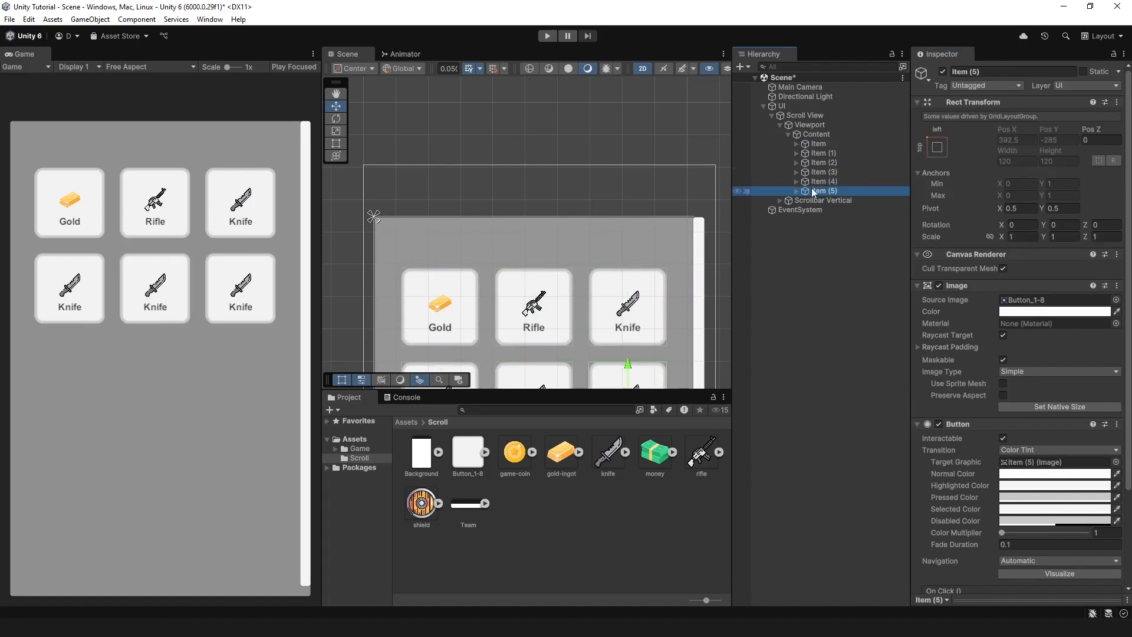
Assign the game-coin sprite to the Icon of Item (3) and set its Name text to Coin
{"action": "left_click", "coordinate": [797, 172]}
{"action": "left_click", "coordinate": [796, 200]}
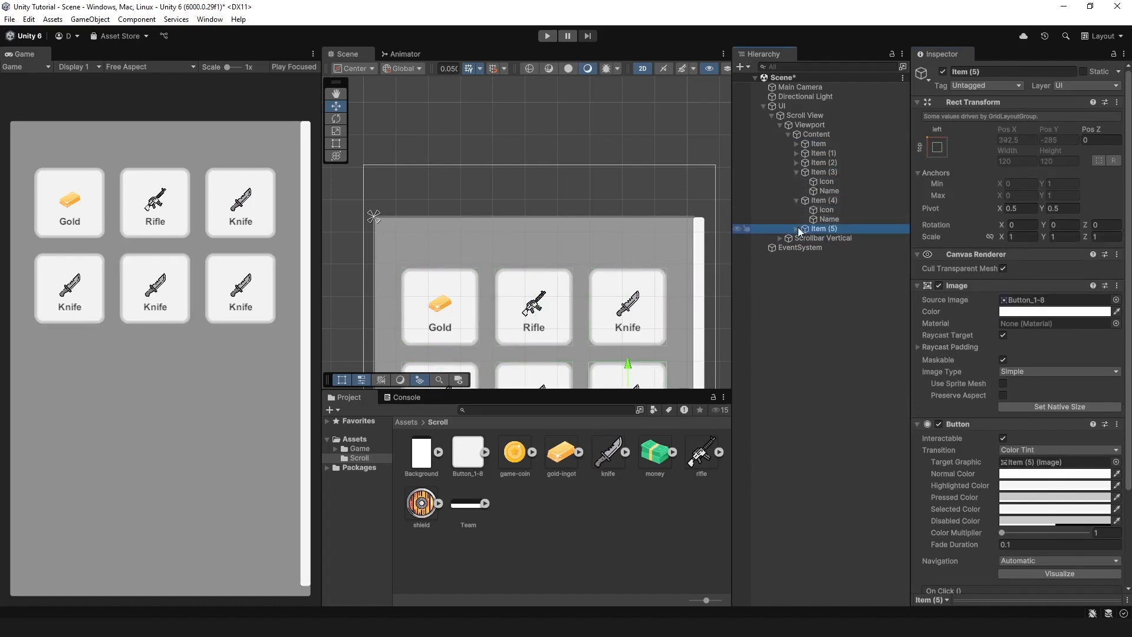
{"action": "left_click", "coordinate": [797, 229]}
{"action": "left_click", "coordinate": [846, 181]}
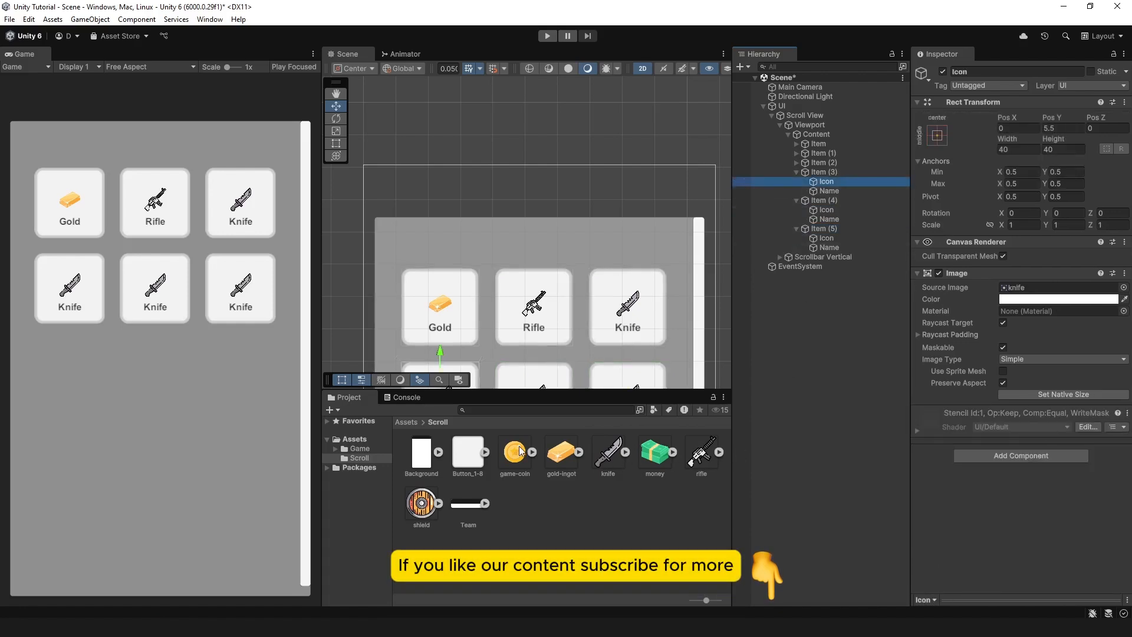
{"action": "left_click_drag", "start_coordinate": [514, 452], "coordinate": [1038, 288]}
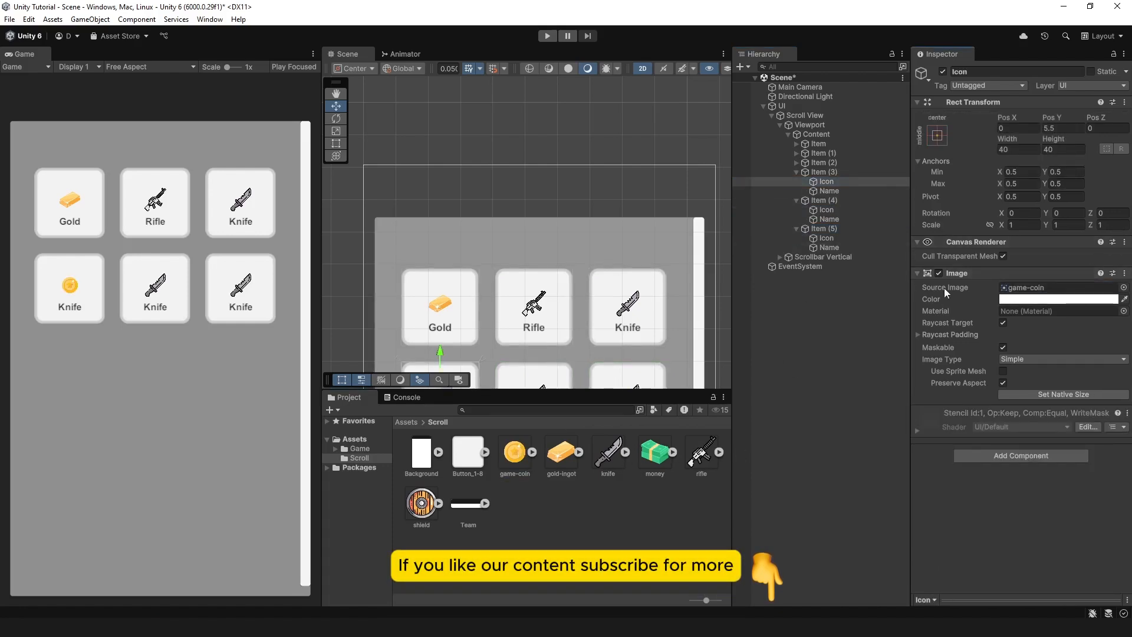
{"action": "left_click", "coordinate": [861, 191]}
{"action": "left_click", "coordinate": [1017, 297]}
{"action": "type", "text": "Coin"}
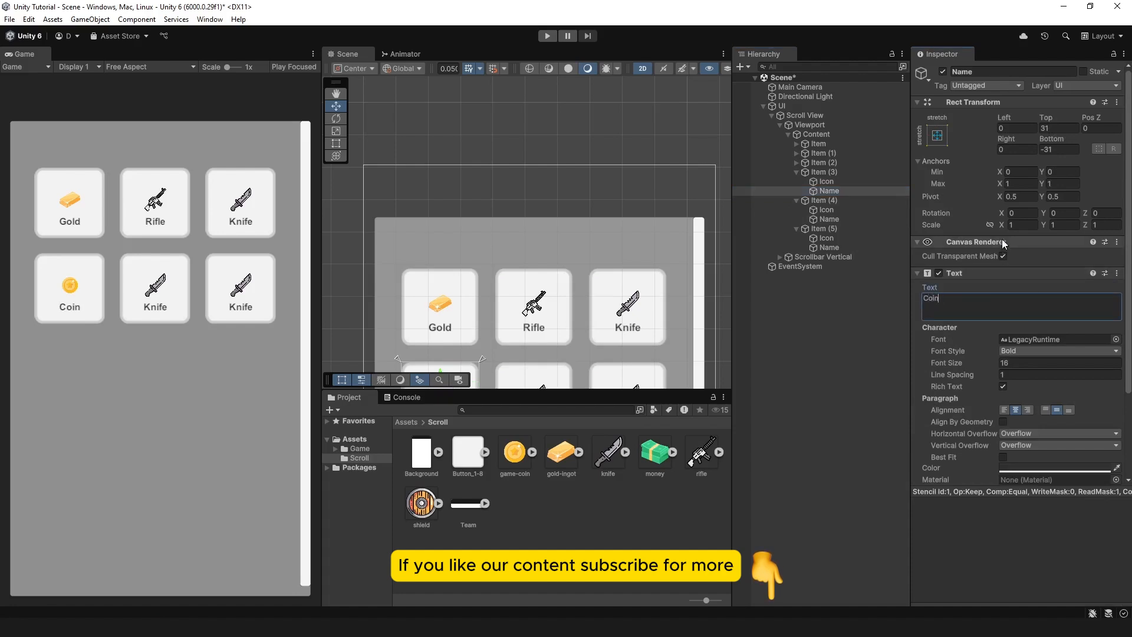
Assign the money sprite to the Icon of Item (4) and set its Name text to Money
{"action": "left_click", "coordinate": [854, 210]}
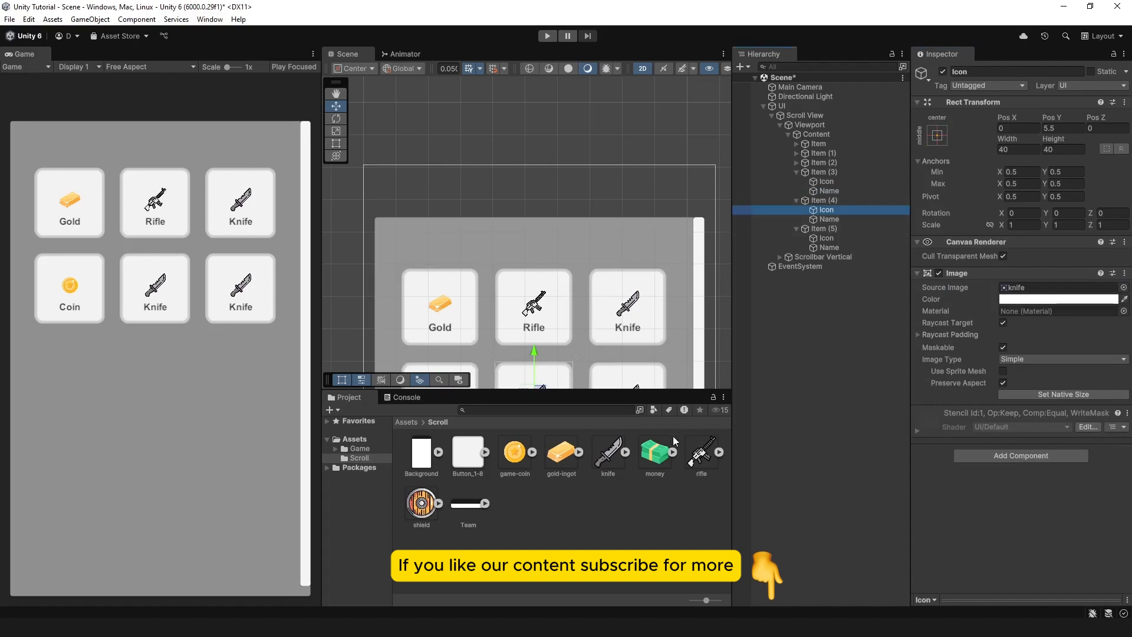
{"action": "left_click_drag", "start_coordinate": [660, 457], "coordinate": [1038, 289]}
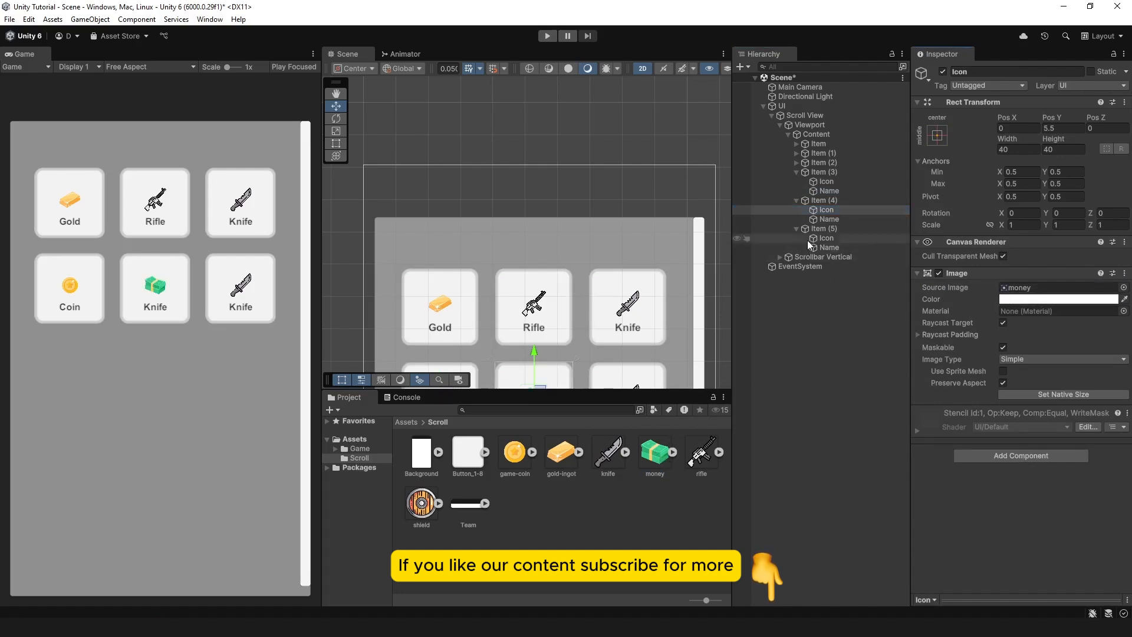
{"action": "left_click", "coordinate": [848, 218]}
{"action": "left_click", "coordinate": [971, 295]}
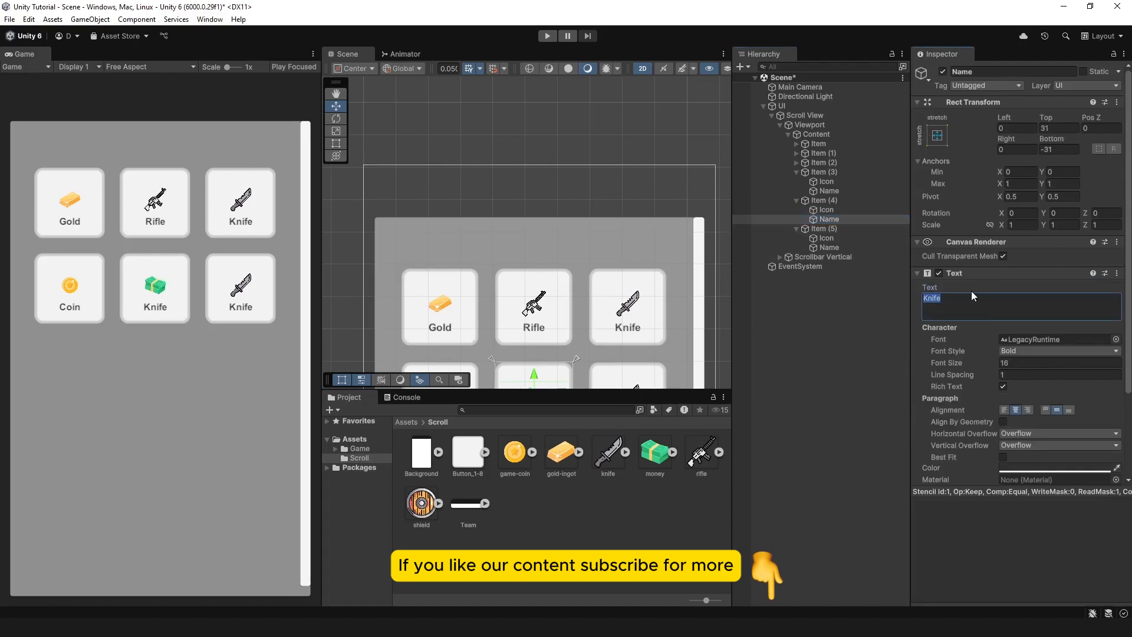
{"action": "type", "text": "Money"}
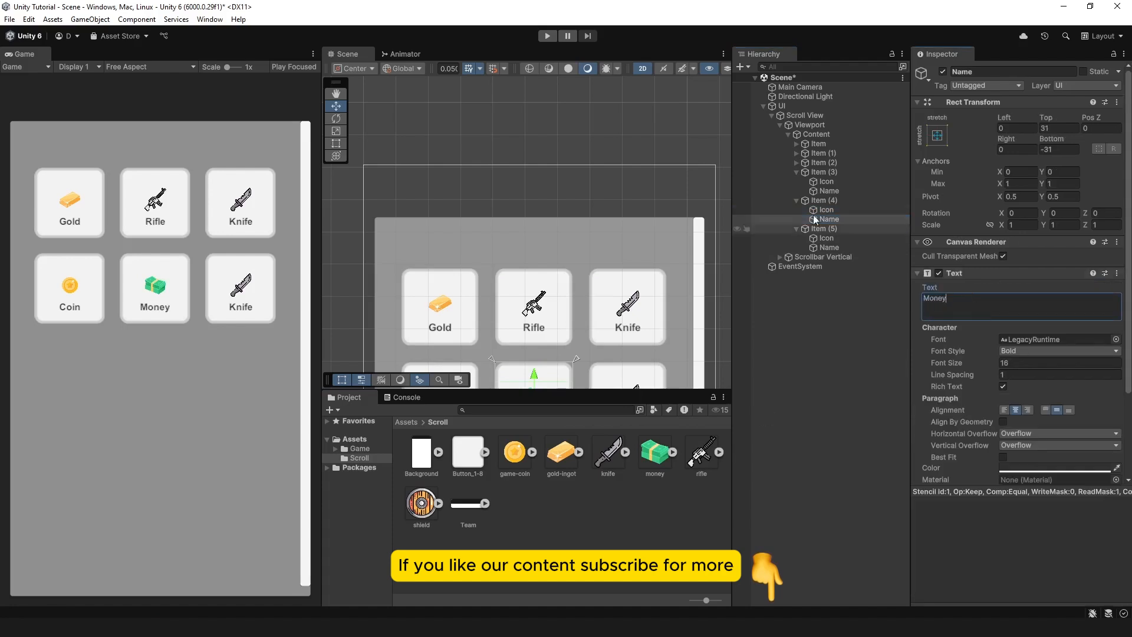
Assign the shield sprite to the Icon of Item (5) and set its Name text to Shield
{"action": "left_click", "coordinate": [847, 229]}
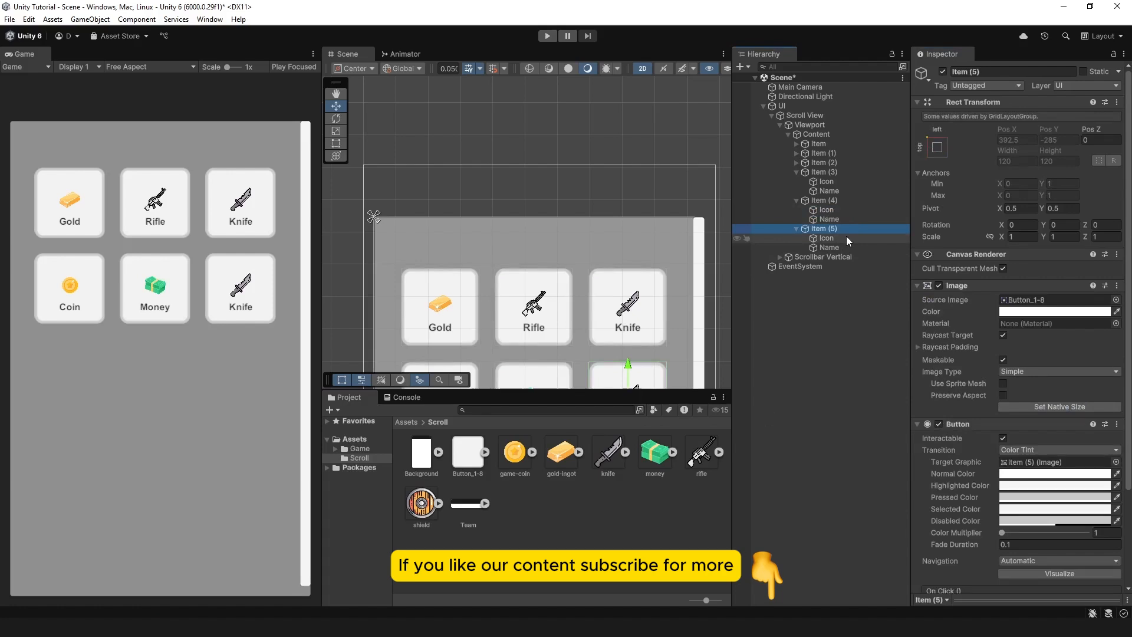
{"action": "left_click", "coordinate": [842, 238]}
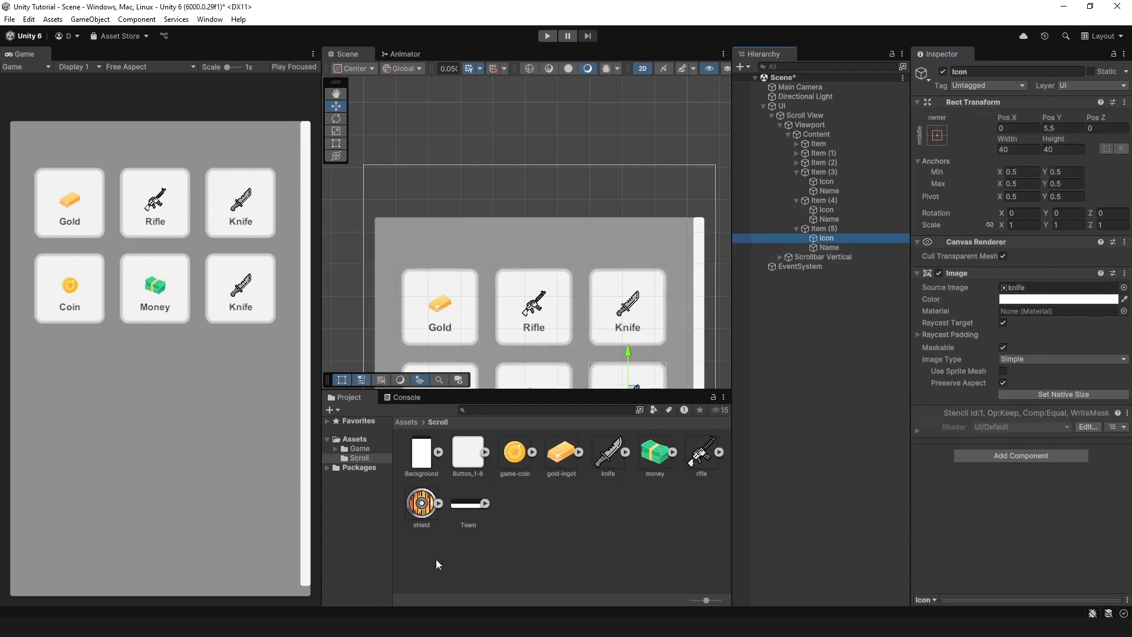
{"action": "left_click_drag", "start_coordinate": [423, 512], "coordinate": [1031, 296]}
{"action": "left_click", "coordinate": [820, 240]}
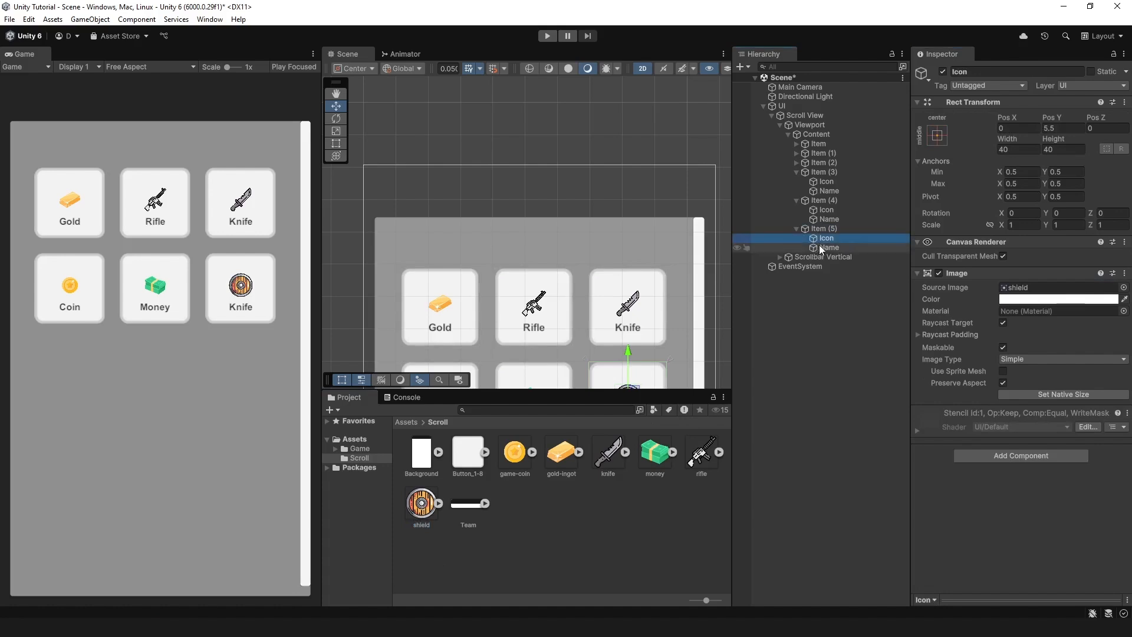
{"action": "left_click", "coordinate": [822, 248]}
{"action": "left_click", "coordinate": [949, 297]}
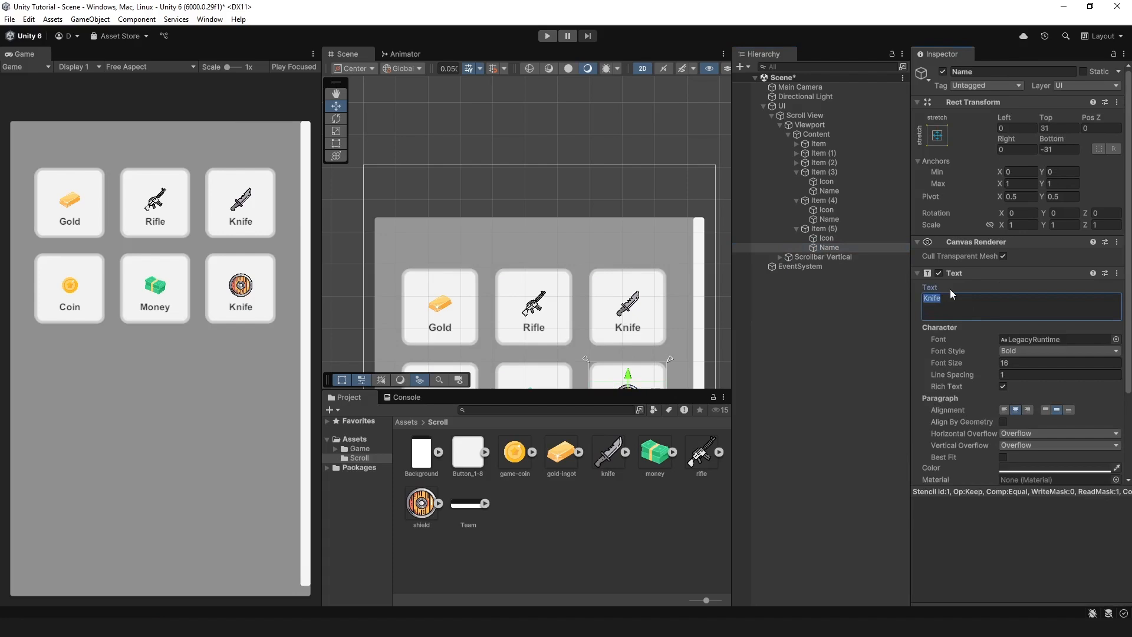
{"action": "type", "text": "Shield"}
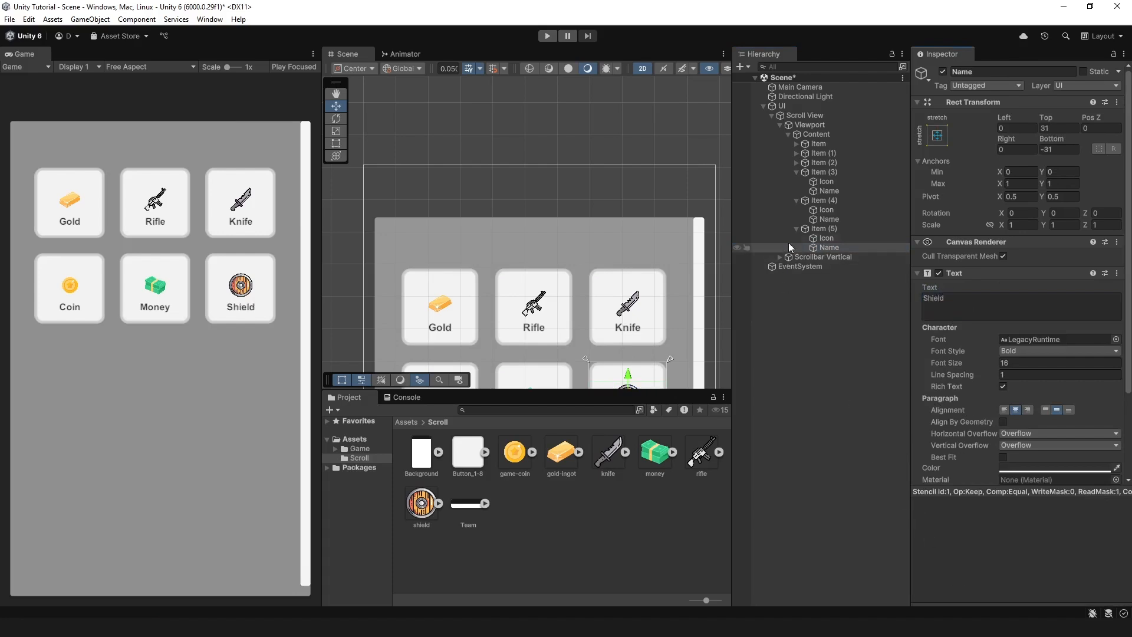
Collapse the Item (3), Item (4) and Item (5) entries in the Hierarchy
{"action": "left_click", "coordinate": [799, 230]}
{"action": "left_click", "coordinate": [796, 200]}
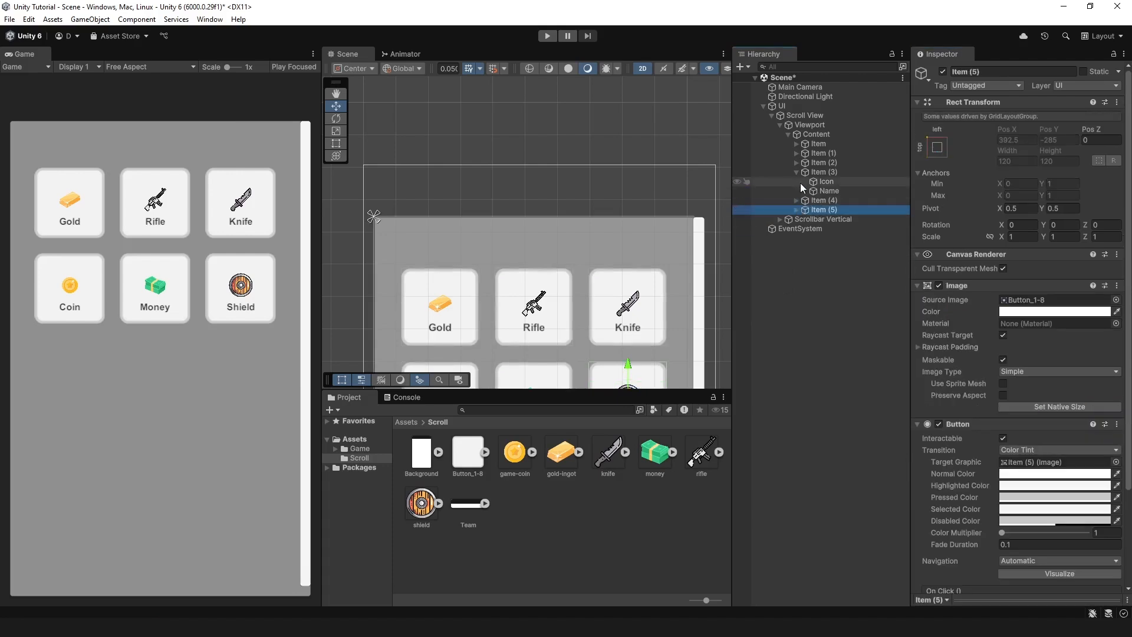
{"action": "left_click", "coordinate": [797, 171]}
{"action": "left_click", "coordinate": [798, 191]}
{"action": "scroll", "coordinate": [540, 169], "scroll_direction": "down", "scroll_amount": 6}
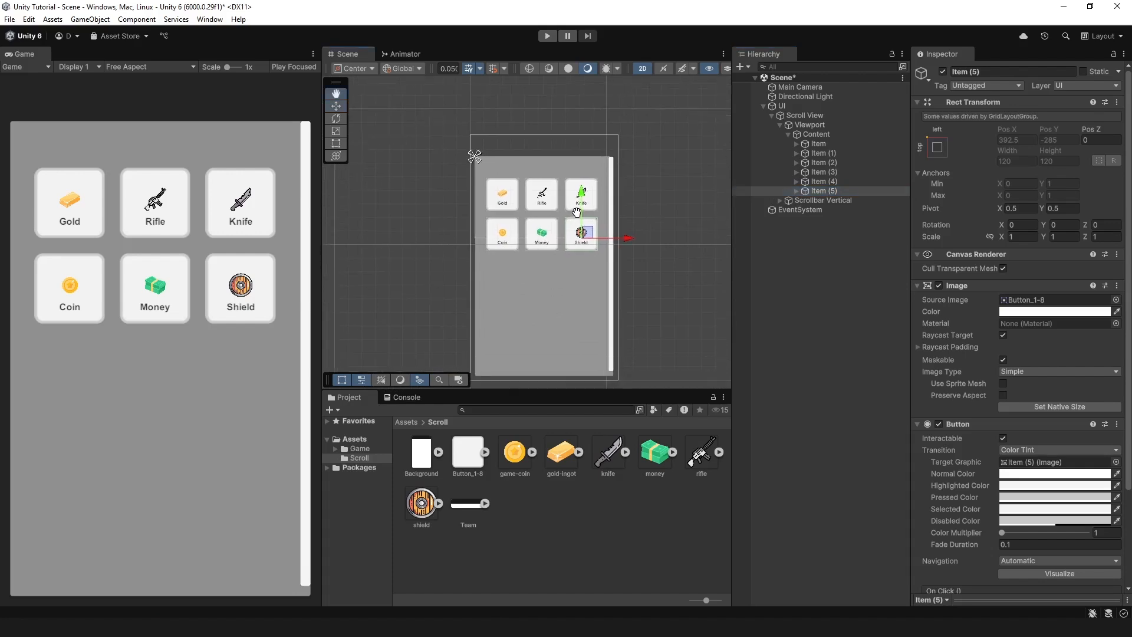
{"action": "middle_click_drag", "start_coordinate": [565, 172], "coordinate": [561, 115]}
{"action": "scroll", "coordinate": [557, 186], "scroll_direction": "down", "scroll_amount": 3}
{"action": "scroll", "coordinate": [558, 186], "scroll_direction": "up", "scroll_amount": 3}
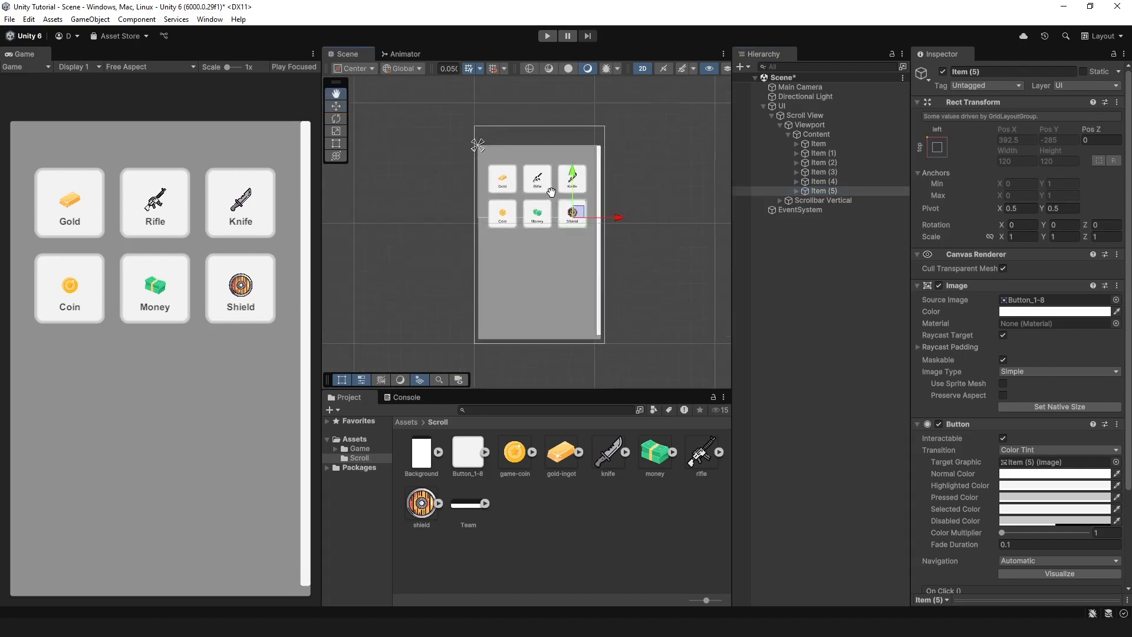
{"action": "middle_click_drag", "start_coordinate": [536, 238], "coordinate": [525, 211]}
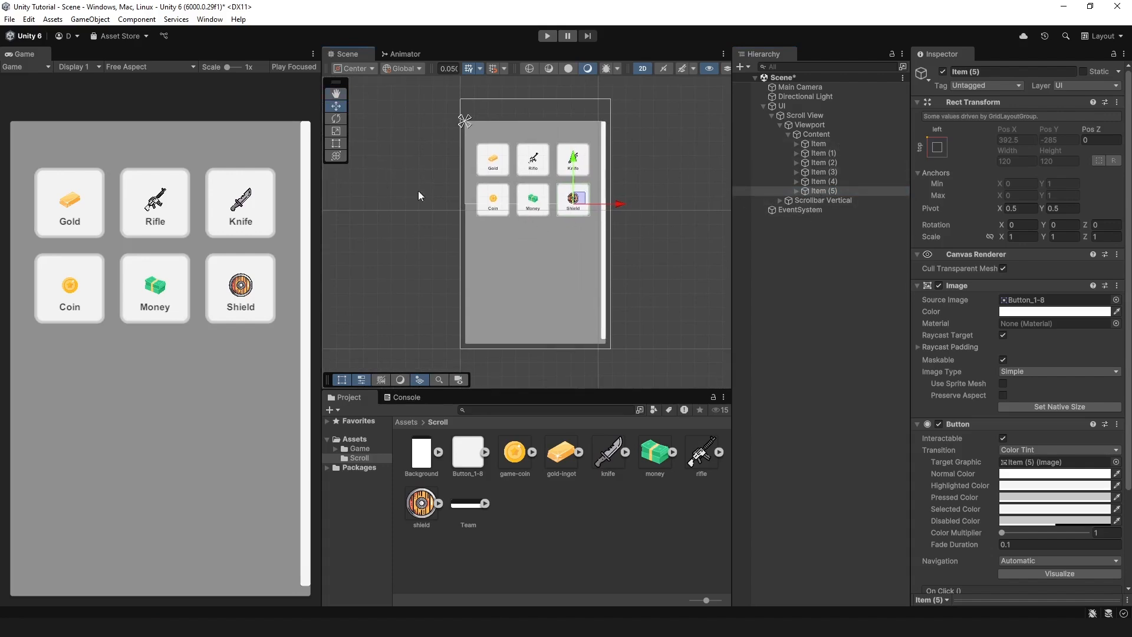
Duplicate all six item buttons under Content twice to fill more rows of the grid
{"action": "left_click", "coordinate": [845, 144]}
{"action": "left_click", "coordinate": [844, 190], "text": "shift"}
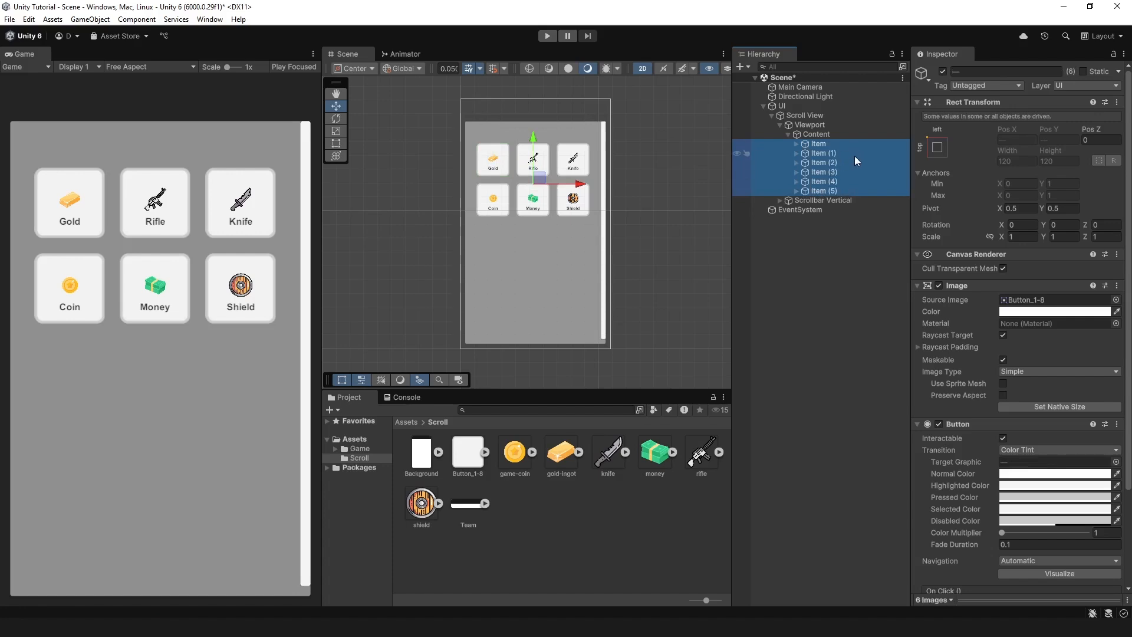
{"action": "key", "text": "ctrl+d"}
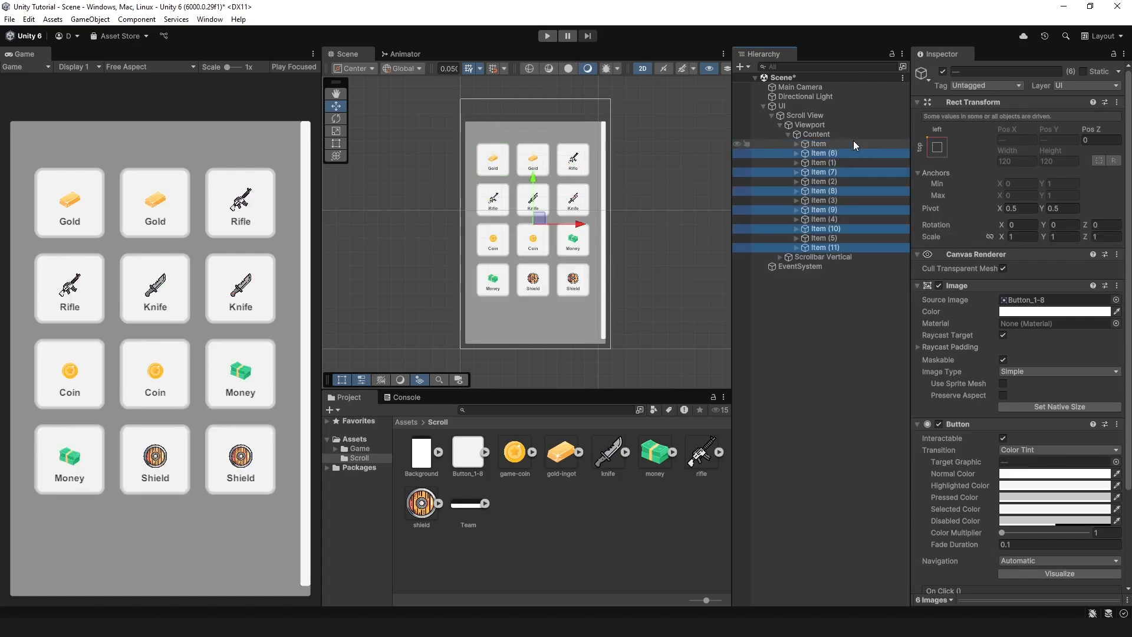
{"action": "key", "text": "ctrl+d"}
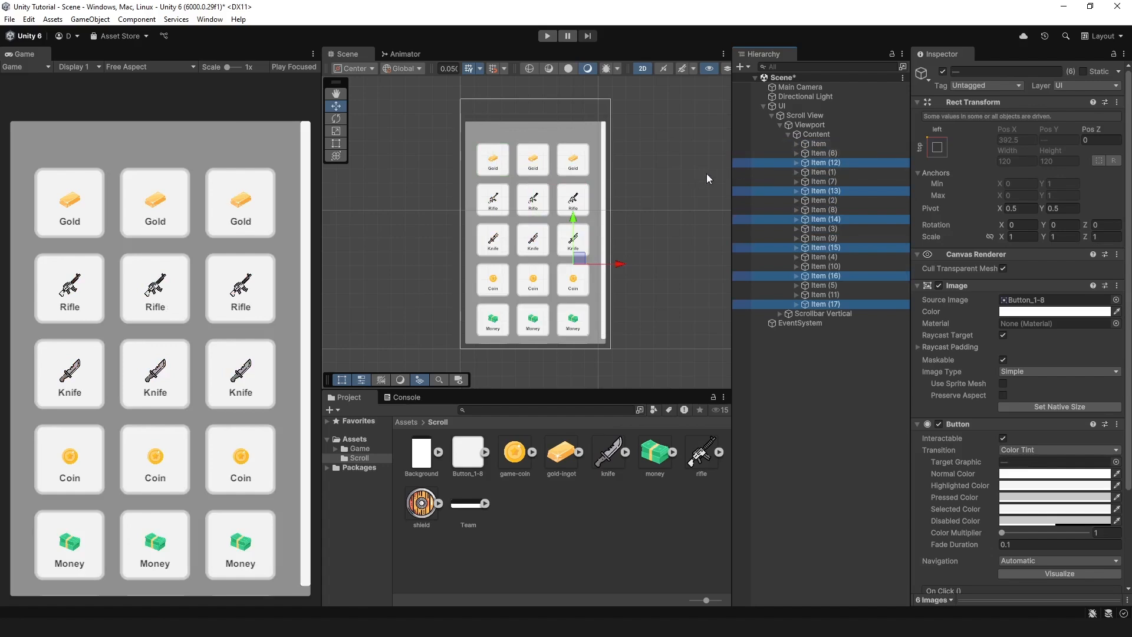
Disable the Mask component on the Viewport to reveal items beyond its bounds
{"action": "left_click", "coordinate": [840, 126]}
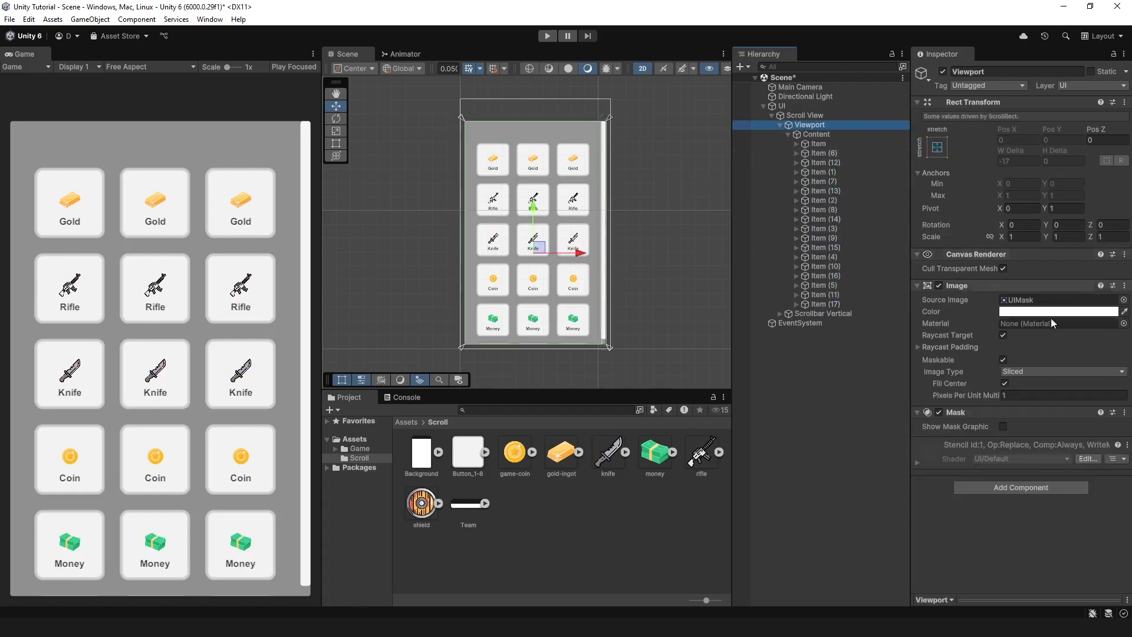
{"action": "left_click", "coordinate": [939, 412]}
{"action": "scroll", "coordinate": [463, 180], "scroll_direction": "down", "scroll_amount": 1}
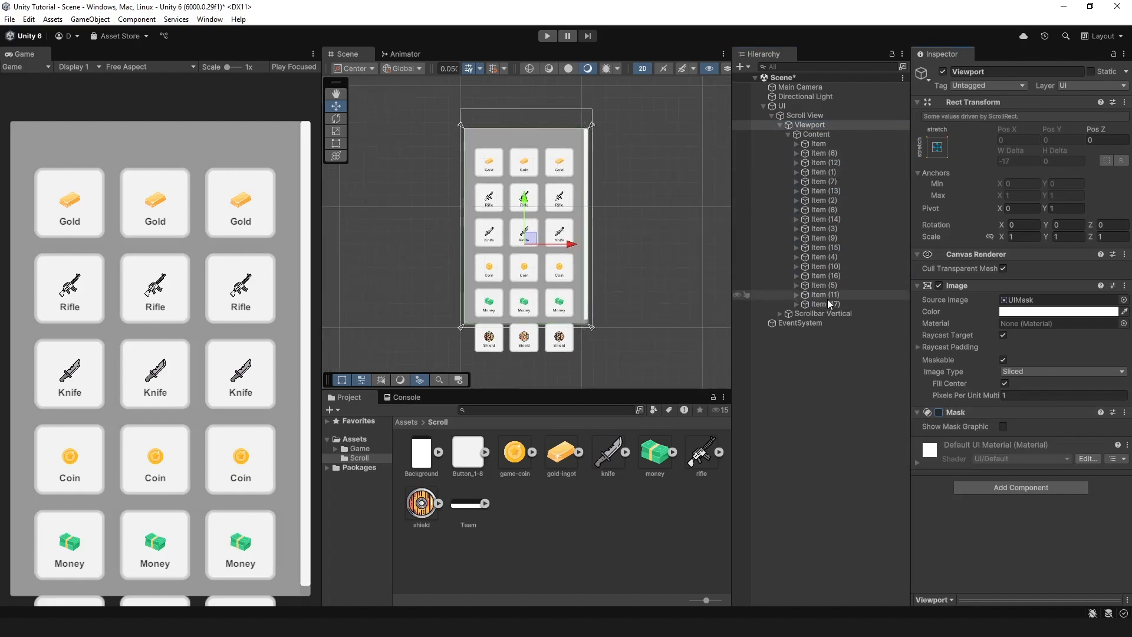
Duplicate Item and Item (1) through Item (5) together once under Content and clear the selection
{"action": "left_click", "coordinate": [840, 143]}
{"action": "left_click", "coordinate": [842, 172], "text": "ctrl"}
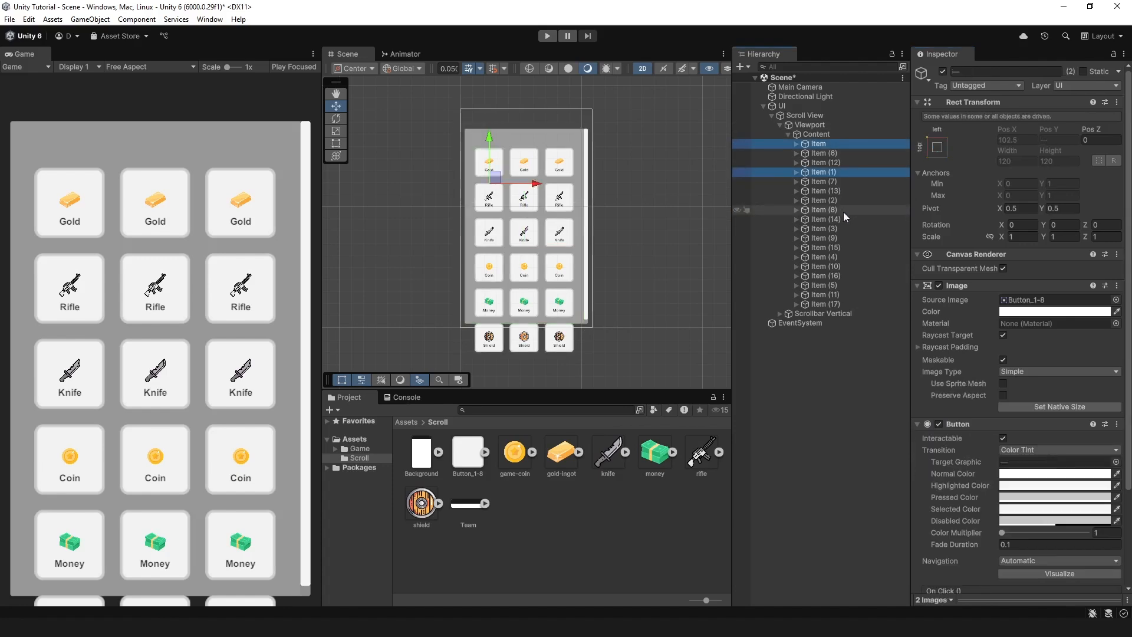
{"action": "left_click", "coordinate": [842, 200], "text": "ctrl"}
{"action": "left_click", "coordinate": [839, 228], "text": "ctrl"}
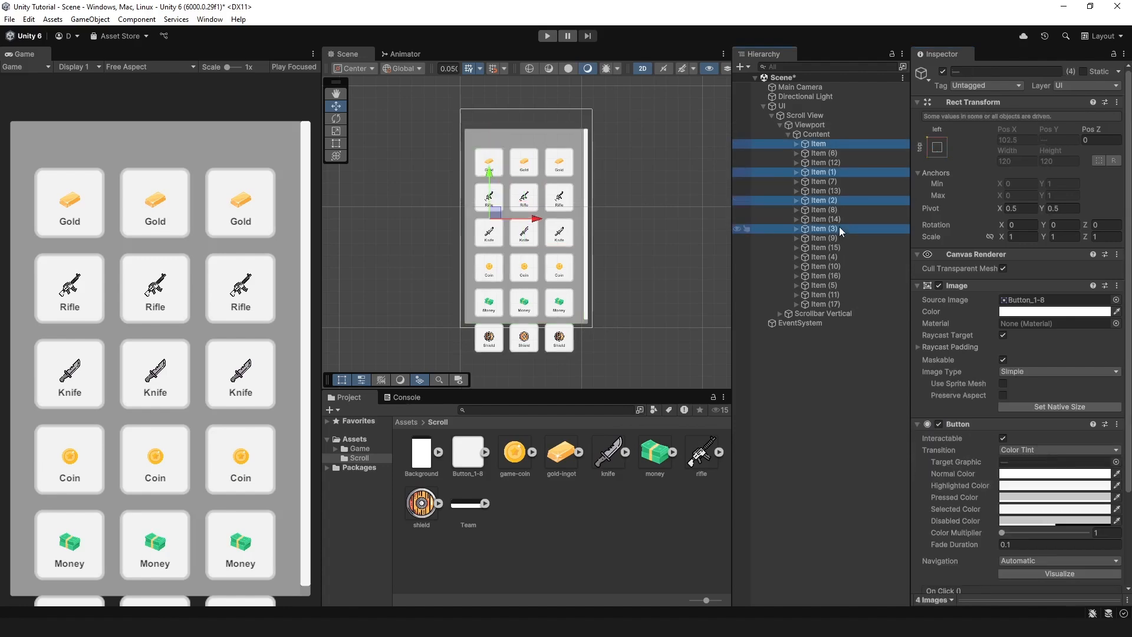
{"action": "left_click", "coordinate": [835, 257], "text": "ctrl"}
{"action": "left_click", "coordinate": [840, 284], "text": "ctrl"}
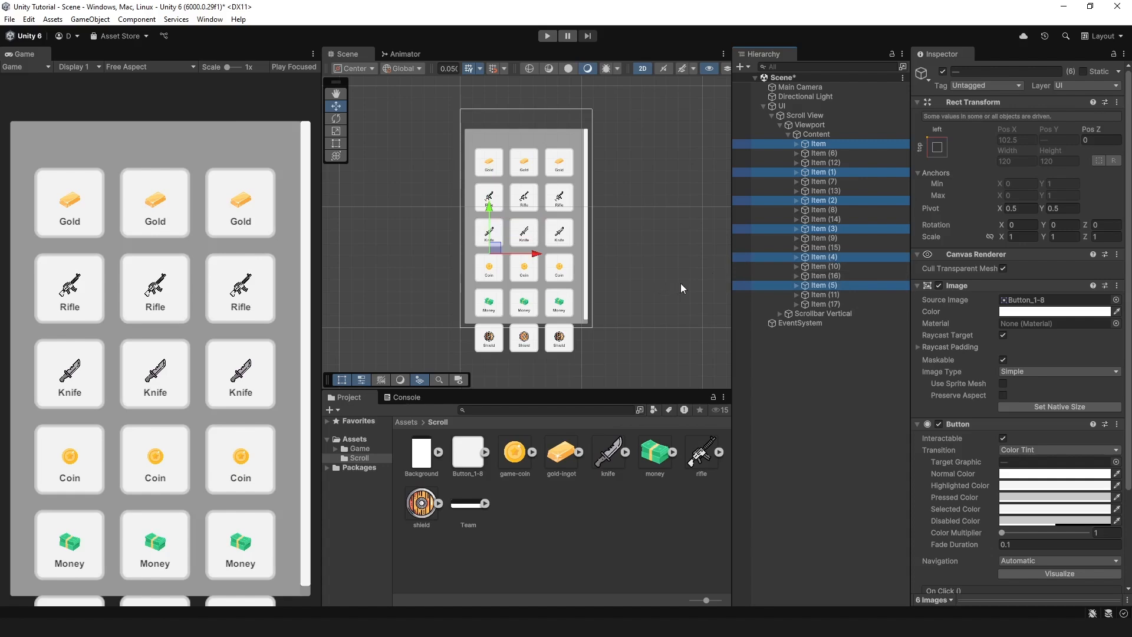
{"action": "key", "text": "ctrl+d"}
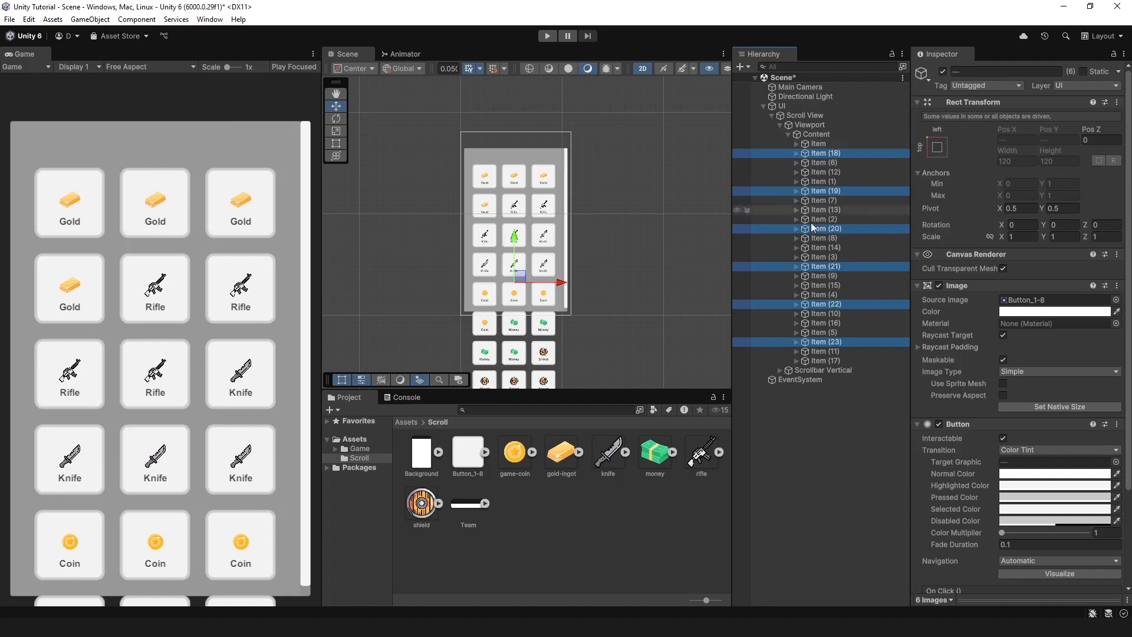
{"action": "left_click", "coordinate": [769, 436]}
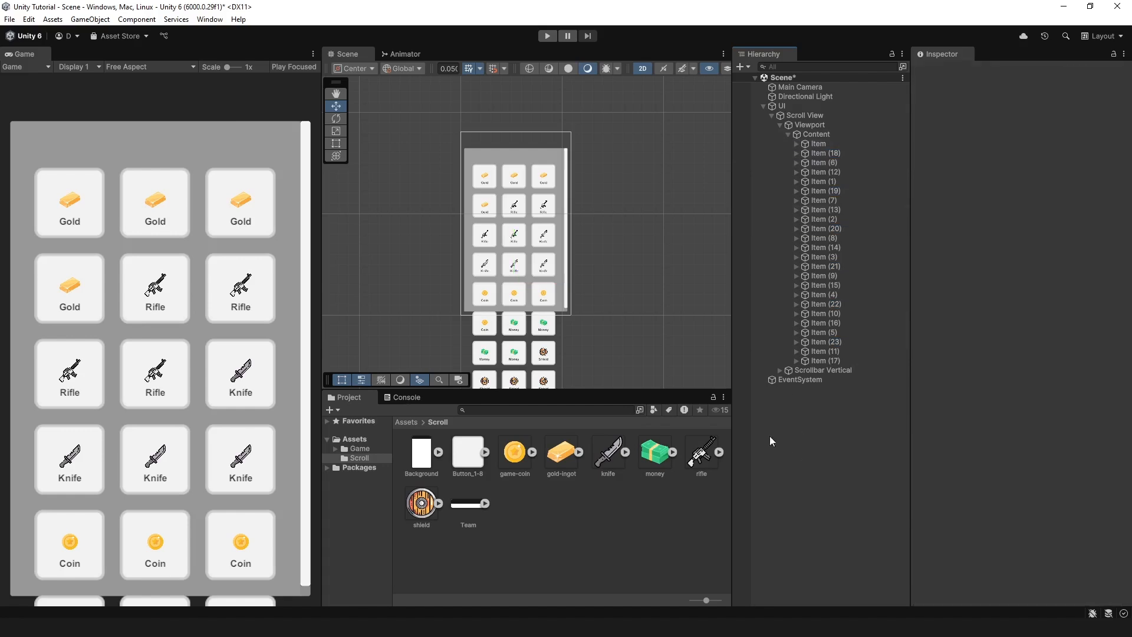
Play the scene, try scrolling the item grid up and down, and stop play mode
{"action": "left_click", "coordinate": [548, 36]}
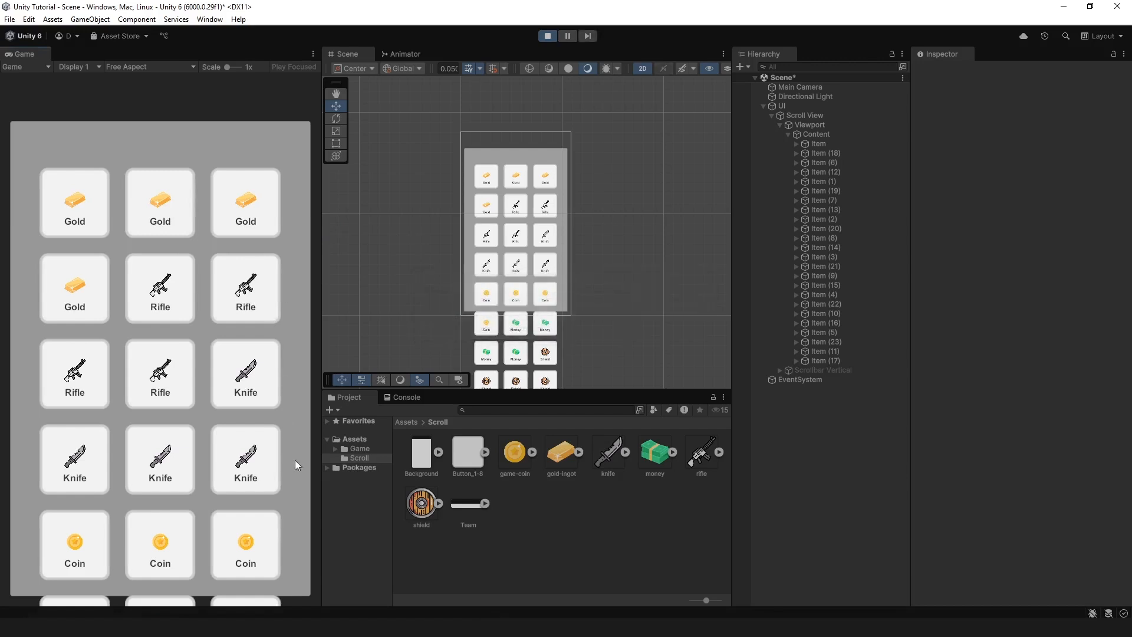
{"action": "left_click_drag", "start_coordinate": [289, 471], "coordinate": [262, 365]}
{"action": "left_click_drag", "start_coordinate": [264, 268], "coordinate": [282, 407]}
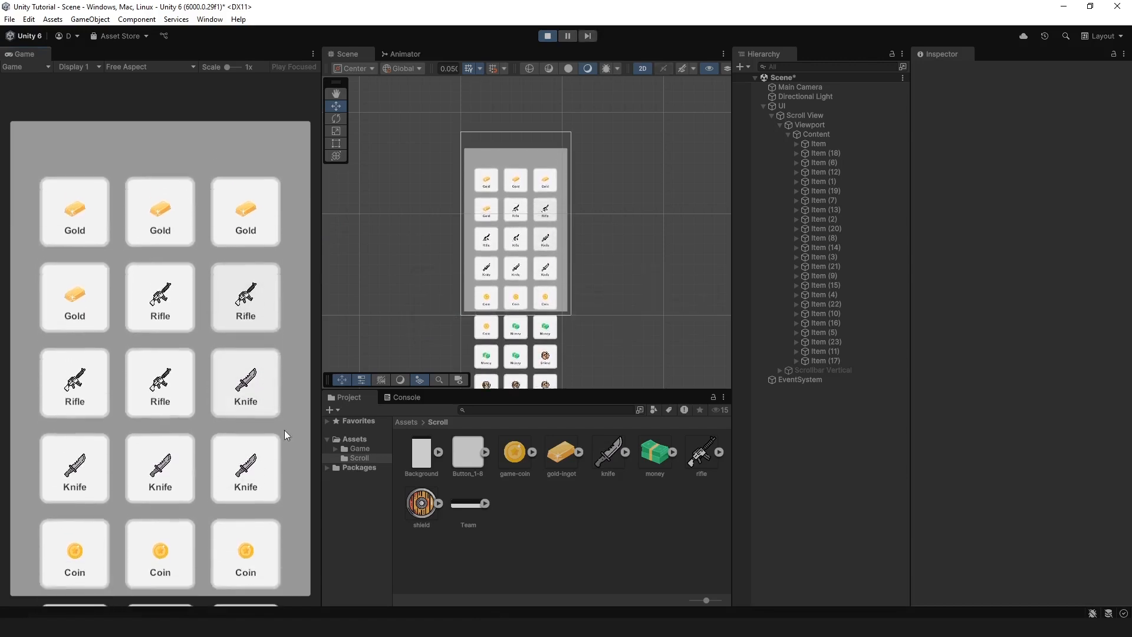
{"action": "left_click", "coordinate": [292, 474]}
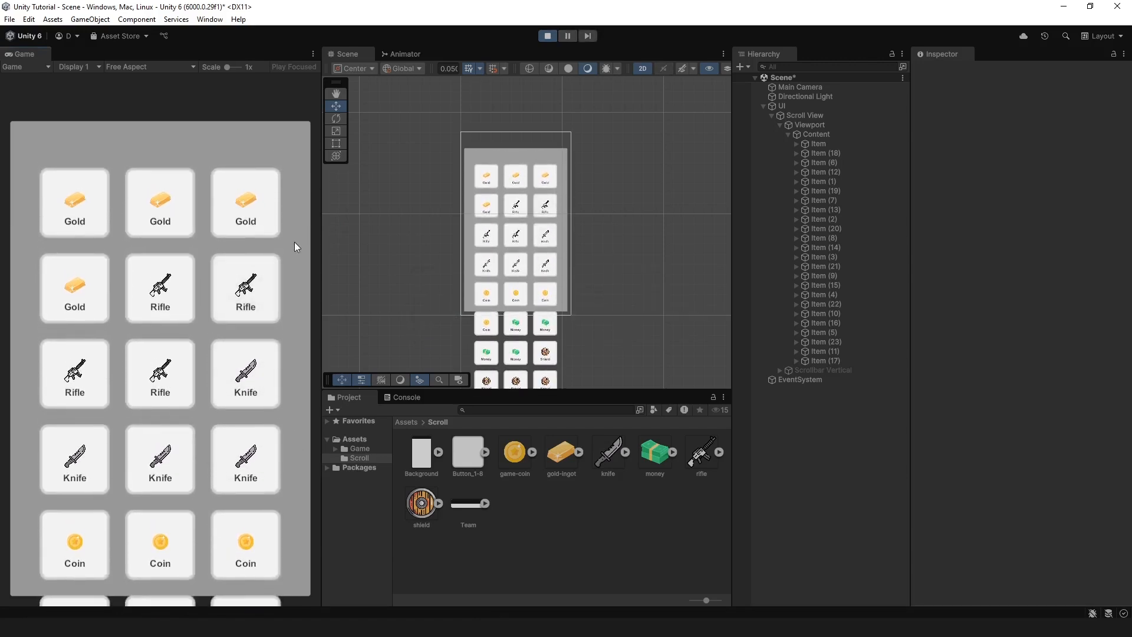
{"action": "left_click", "coordinate": [548, 36]}
Extend Content's lower edge below the last item row with the Rect tool, to a height of about 1314, and save the scene
{"action": "left_click", "coordinate": [865, 134]}
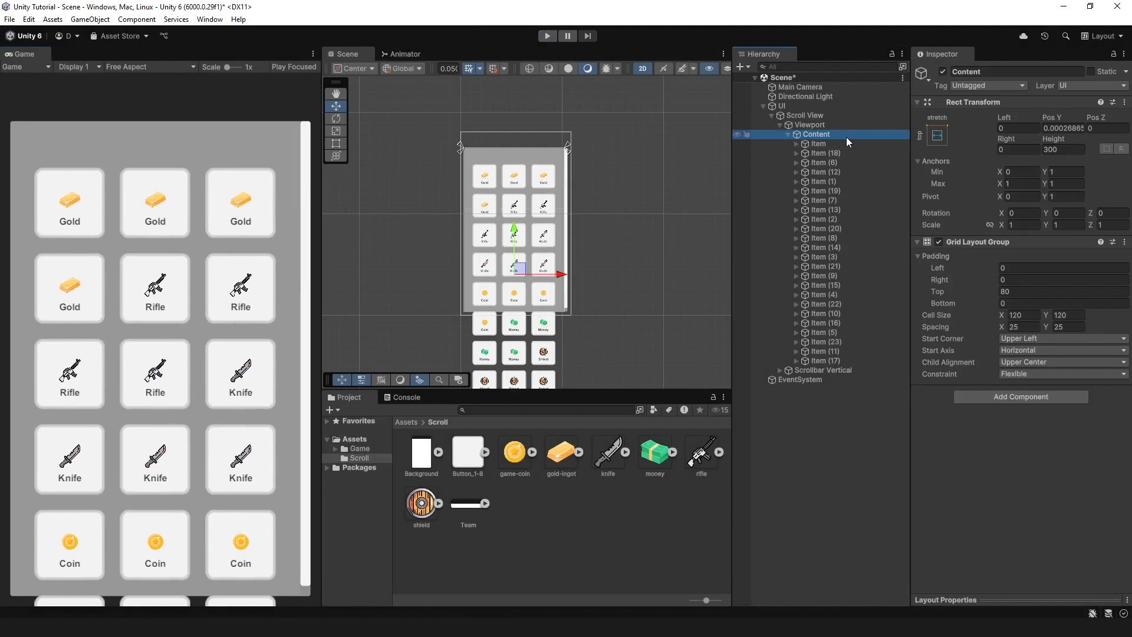
{"action": "left_click", "coordinate": [334, 144]}
{"action": "scroll", "coordinate": [527, 265], "scroll_direction": "down", "scroll_amount": 3}
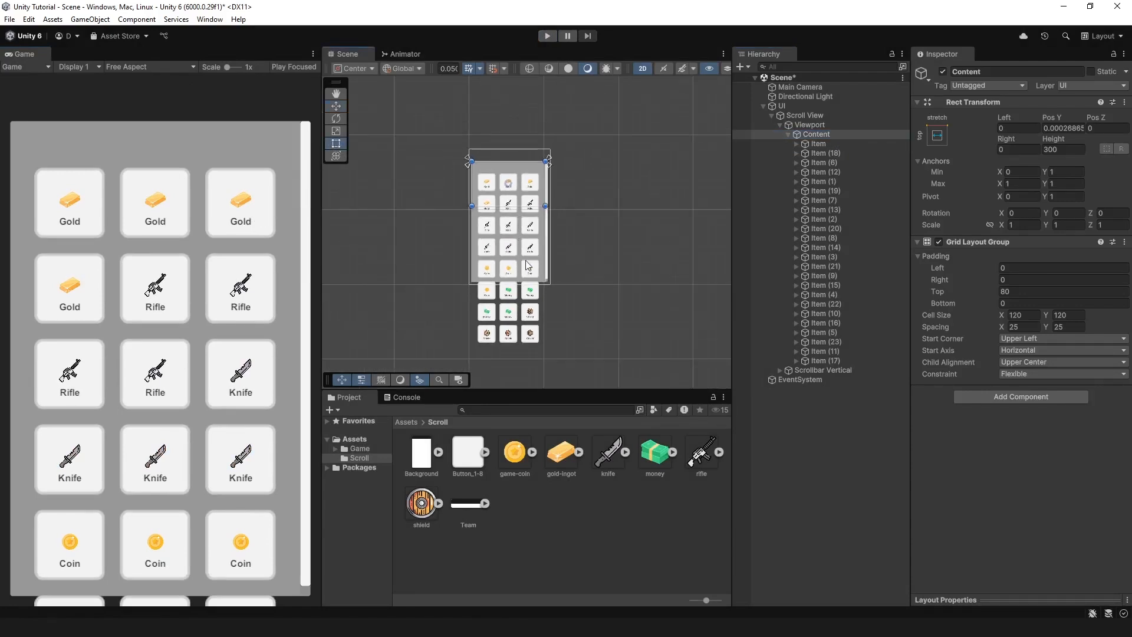
{"action": "middle_click_drag", "start_coordinate": [527, 265], "coordinate": [537, 232]}
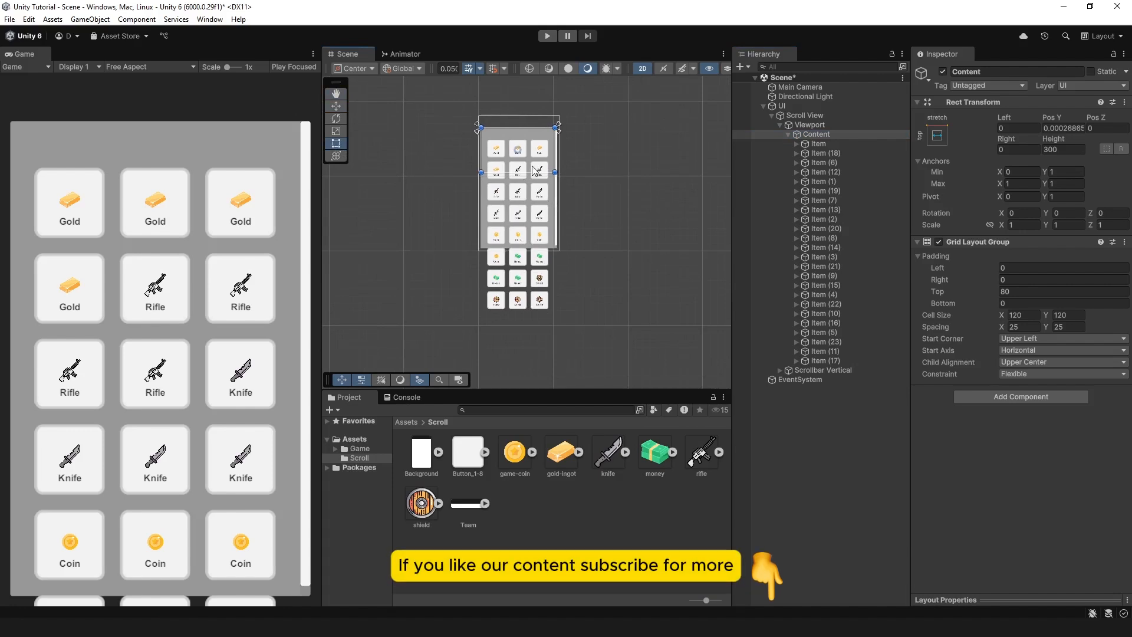
{"action": "left_click_drag", "start_coordinate": [534, 171], "coordinate": [538, 323]}
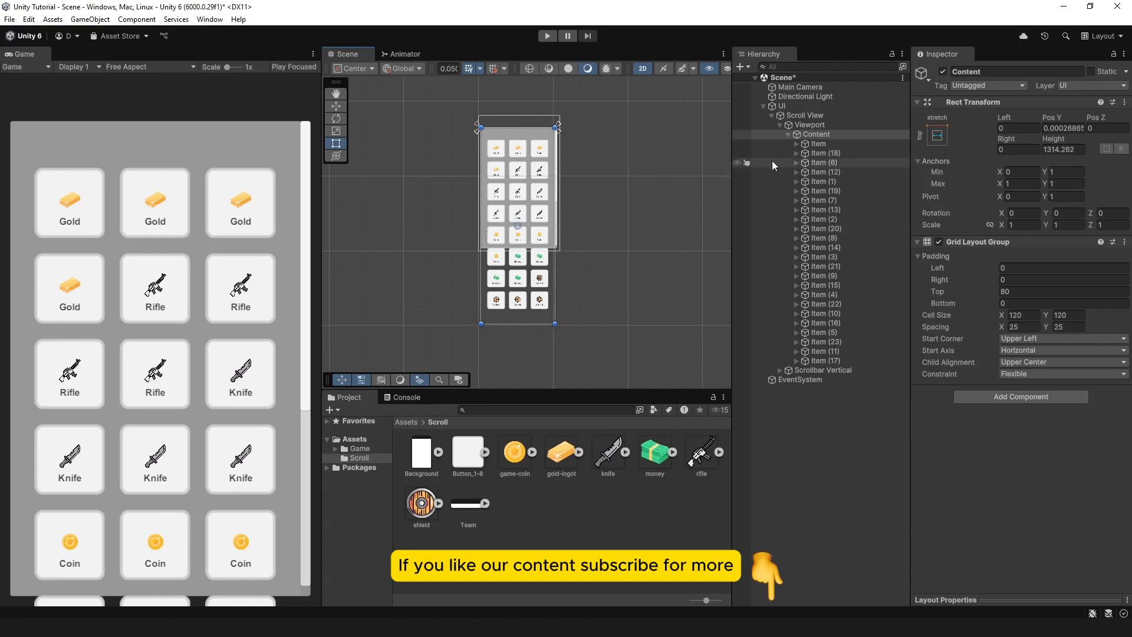
{"action": "left_click", "coordinate": [868, 133]}
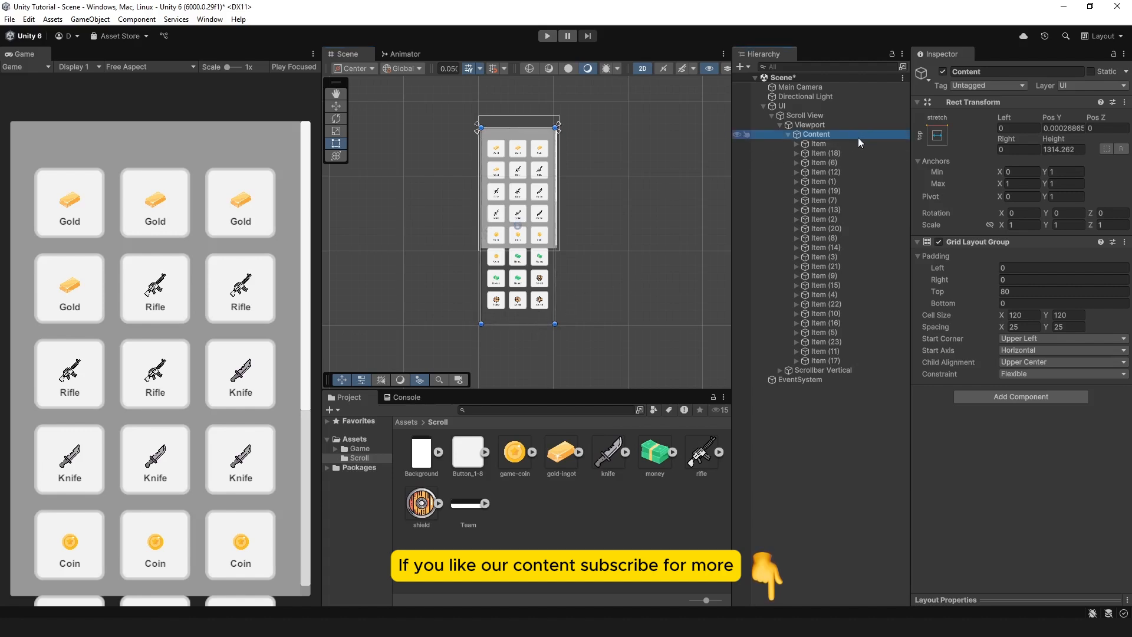
{"action": "key", "text": "ctrl+s"}
Play the scene, scroll the extended Content to its last row and back to the top, and stop play mode
{"action": "scroll", "coordinate": [519, 194], "scroll_direction": "up", "scroll_amount": 2}
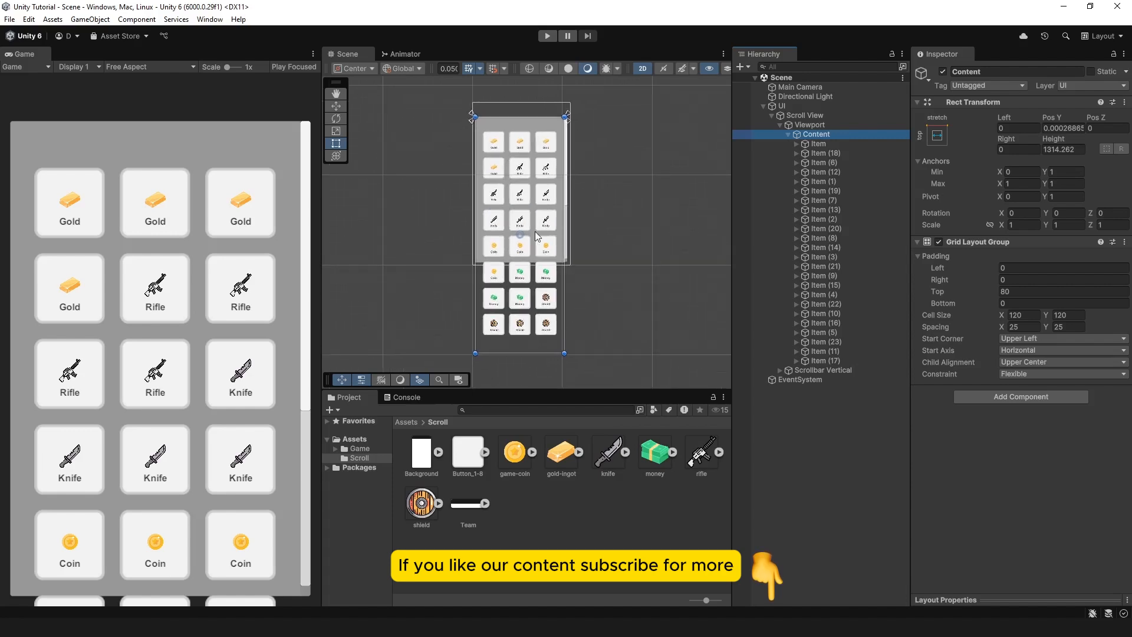
{"action": "scroll", "coordinate": [531, 177], "scroll_direction": "up", "scroll_amount": 3}
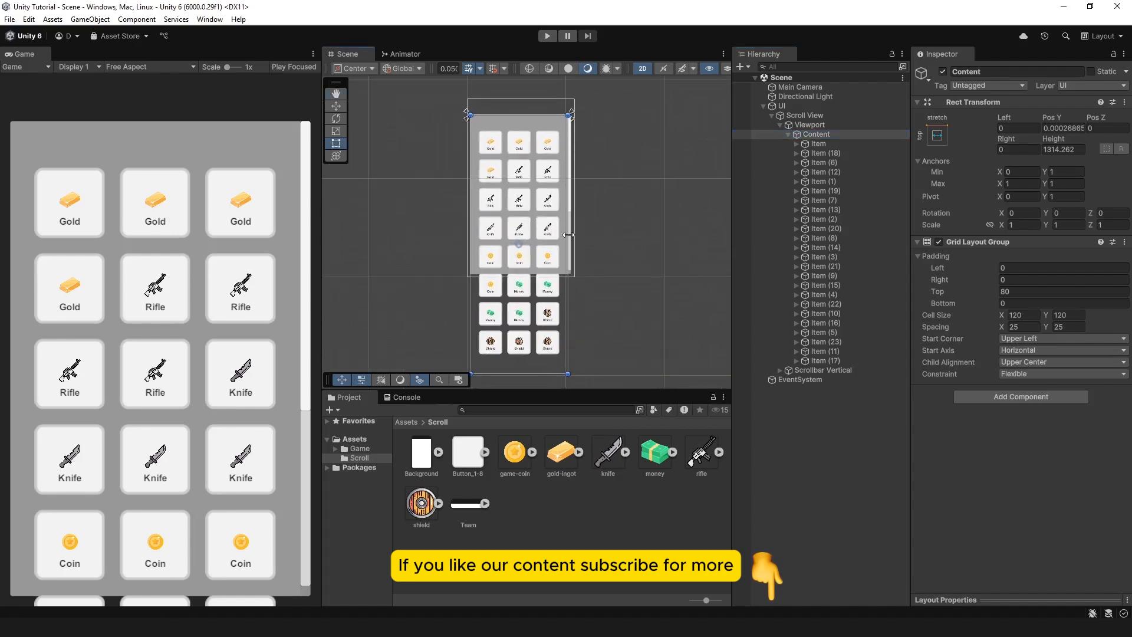
{"action": "left_click", "coordinate": [654, 181]}
{"action": "left_click", "coordinate": [853, 135]}
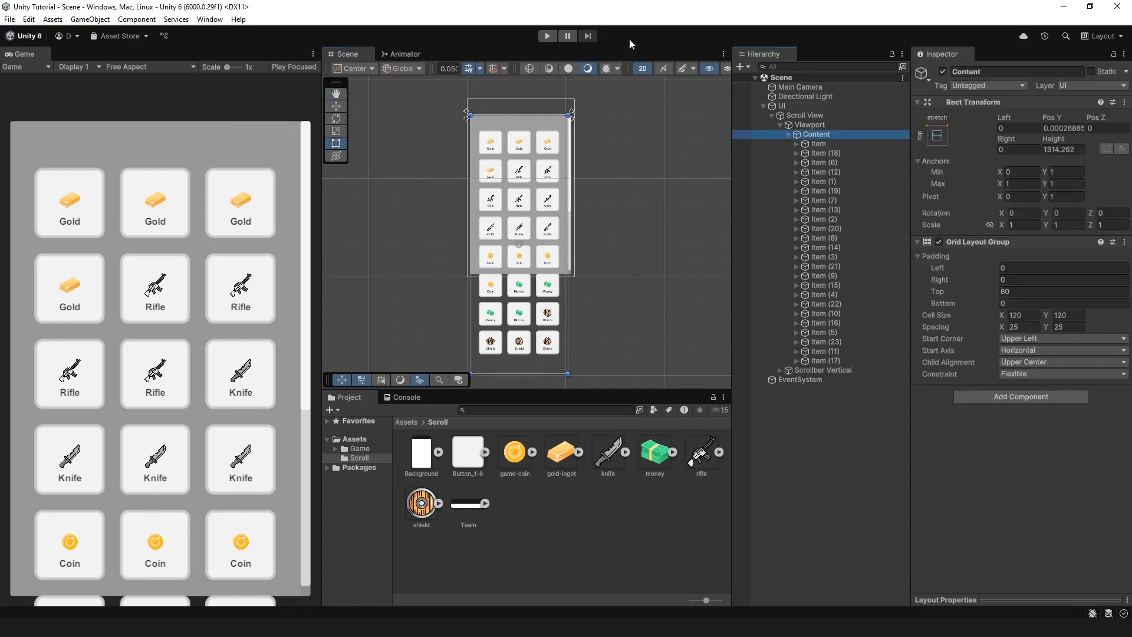
{"action": "left_click", "coordinate": [541, 37]}
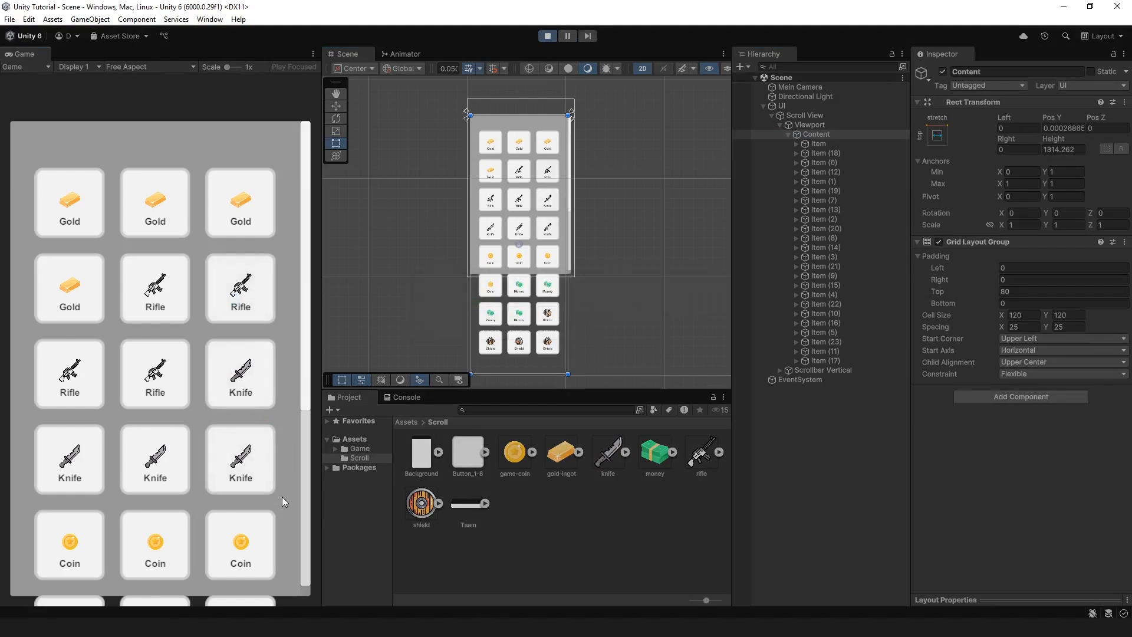
{"action": "left_click_drag", "start_coordinate": [282, 496], "coordinate": [273, 219]}
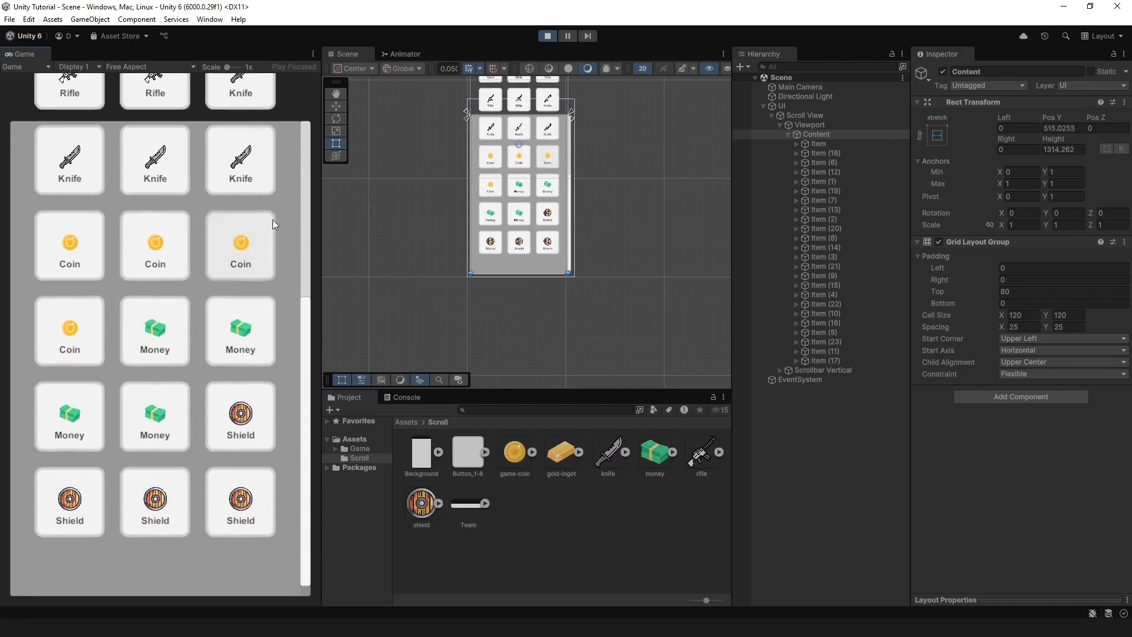
{"action": "left_click_drag", "start_coordinate": [298, 290], "coordinate": [284, 381]}
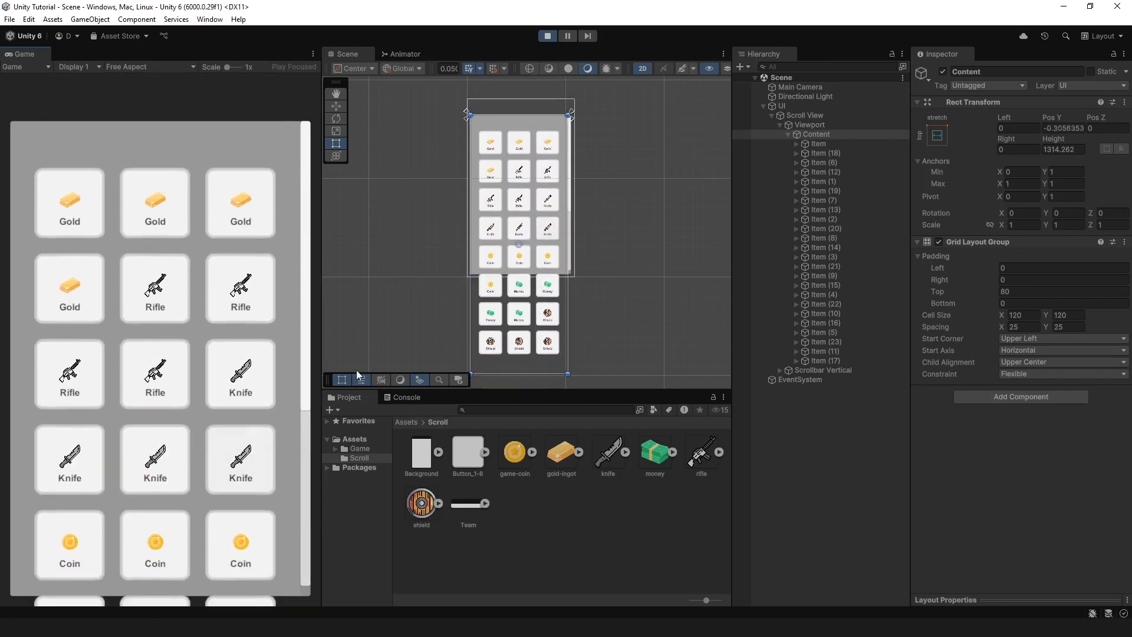
{"action": "left_click", "coordinate": [548, 36]}
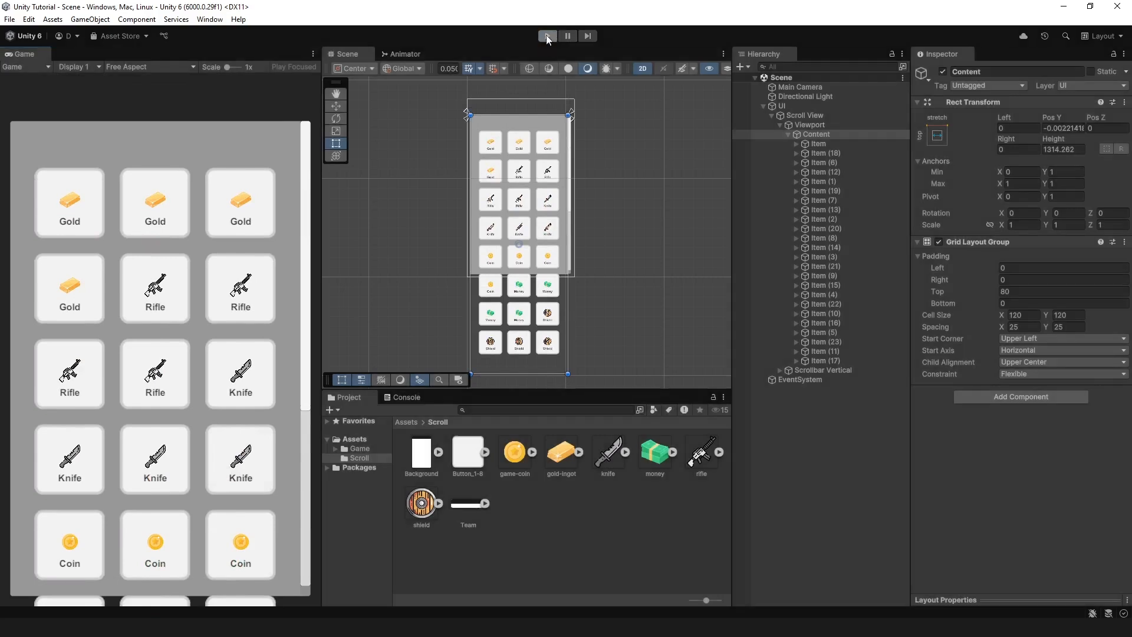
Enable the Mask component on the Viewport and test scrolling the clipped item grid in play mode
{"action": "left_click", "coordinate": [853, 125]}
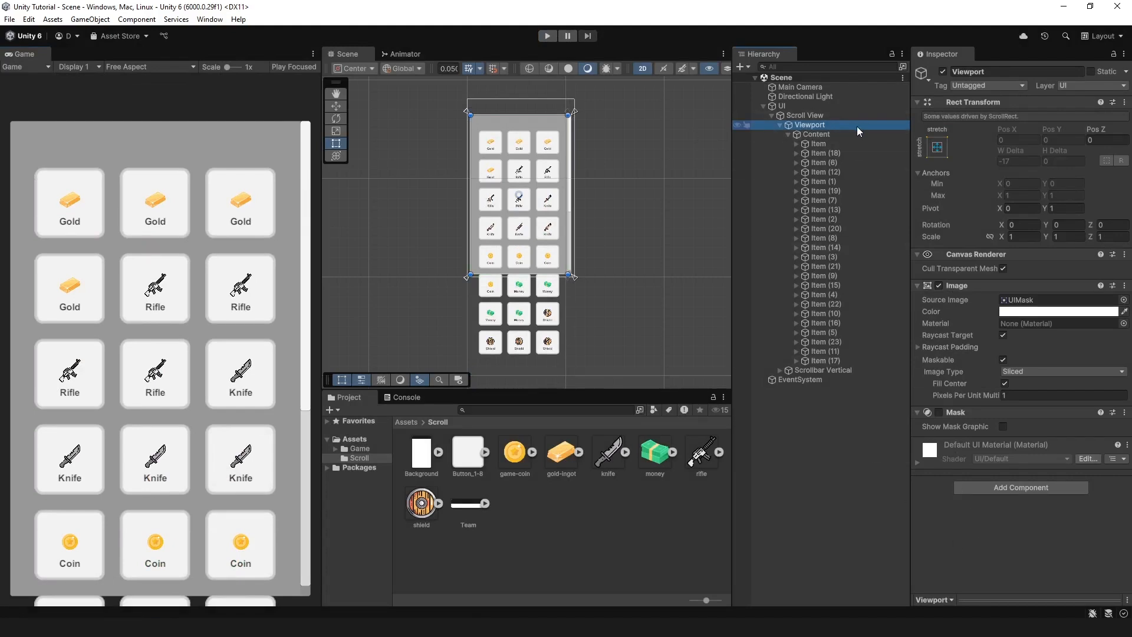
{"action": "left_click", "coordinate": [939, 413]}
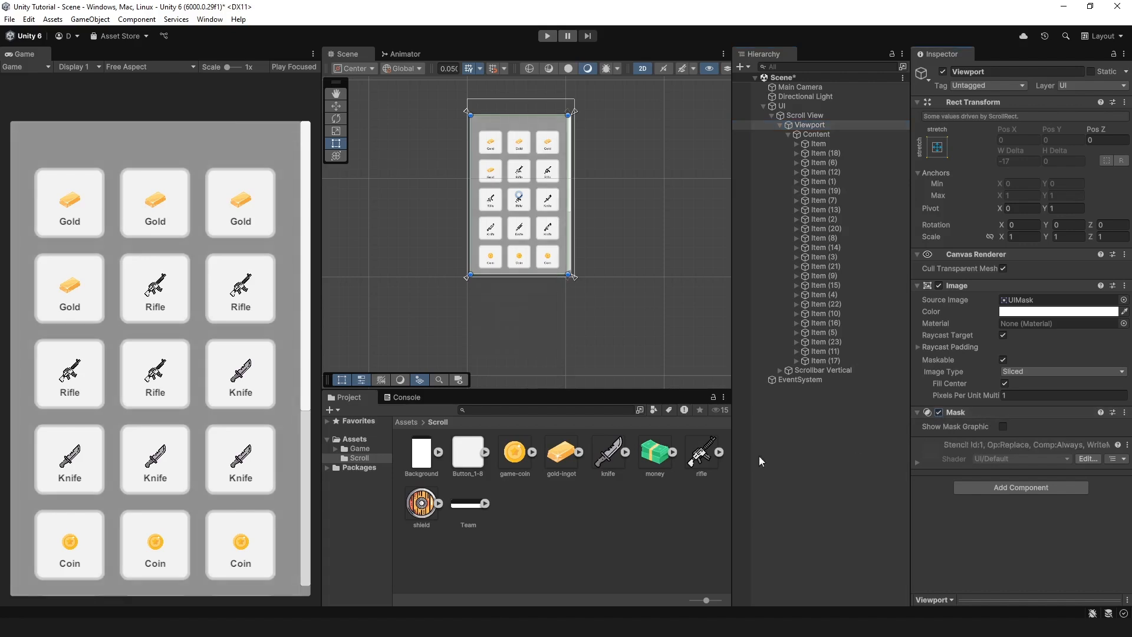
{"action": "left_click", "coordinate": [550, 35]}
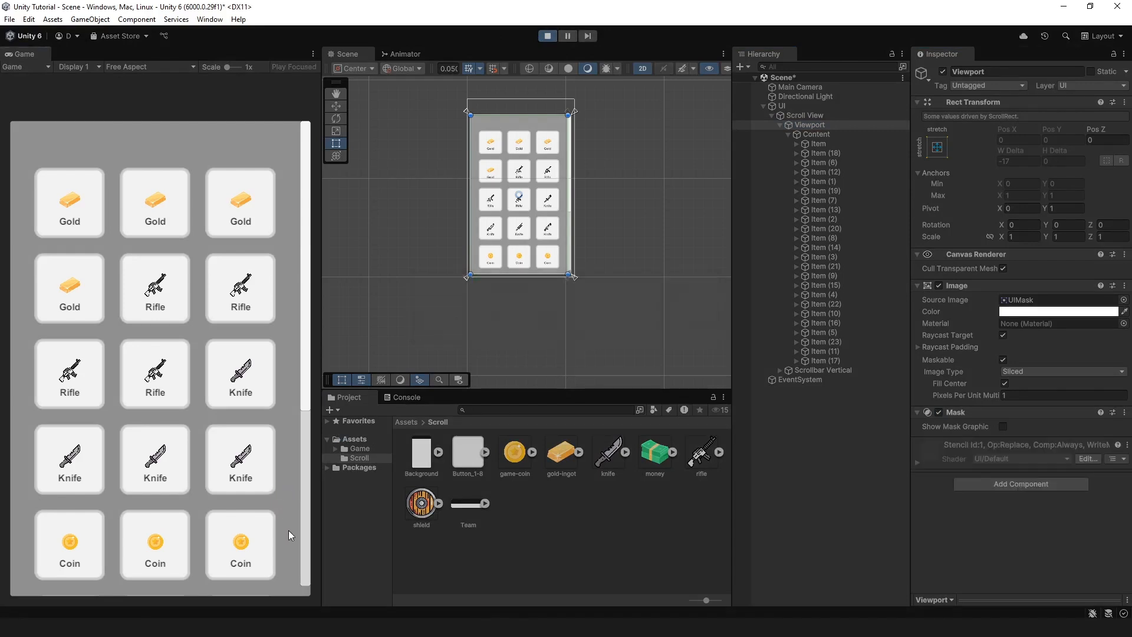
{"action": "left_click_drag", "start_coordinate": [244, 453], "coordinate": [234, 342]}
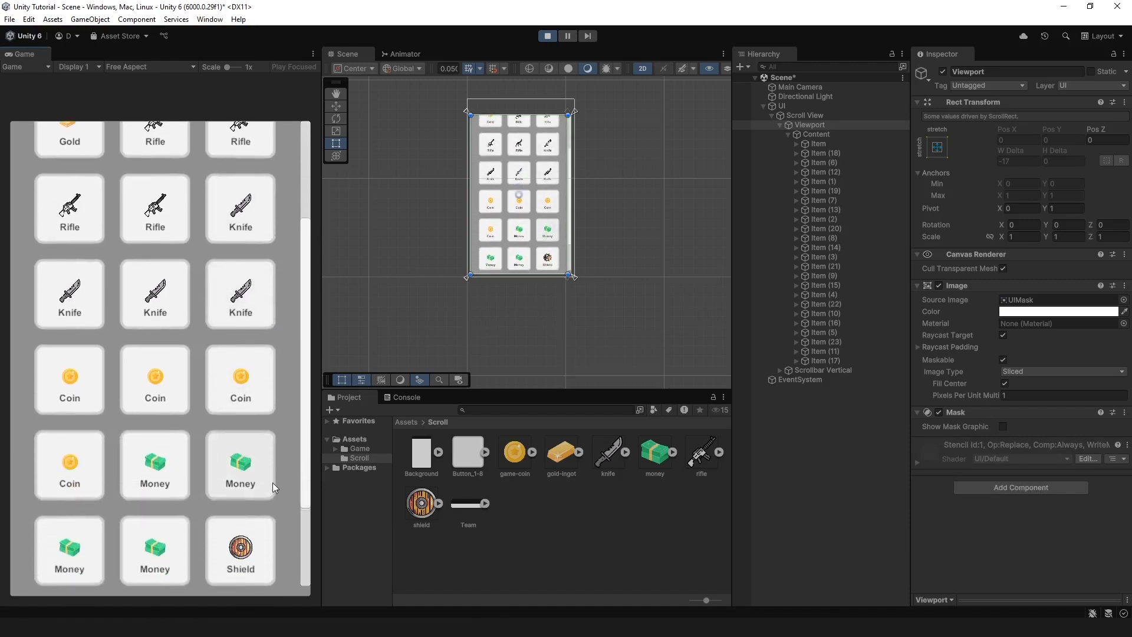
{"action": "left_click_drag", "start_coordinate": [273, 483], "coordinate": [285, 521]}
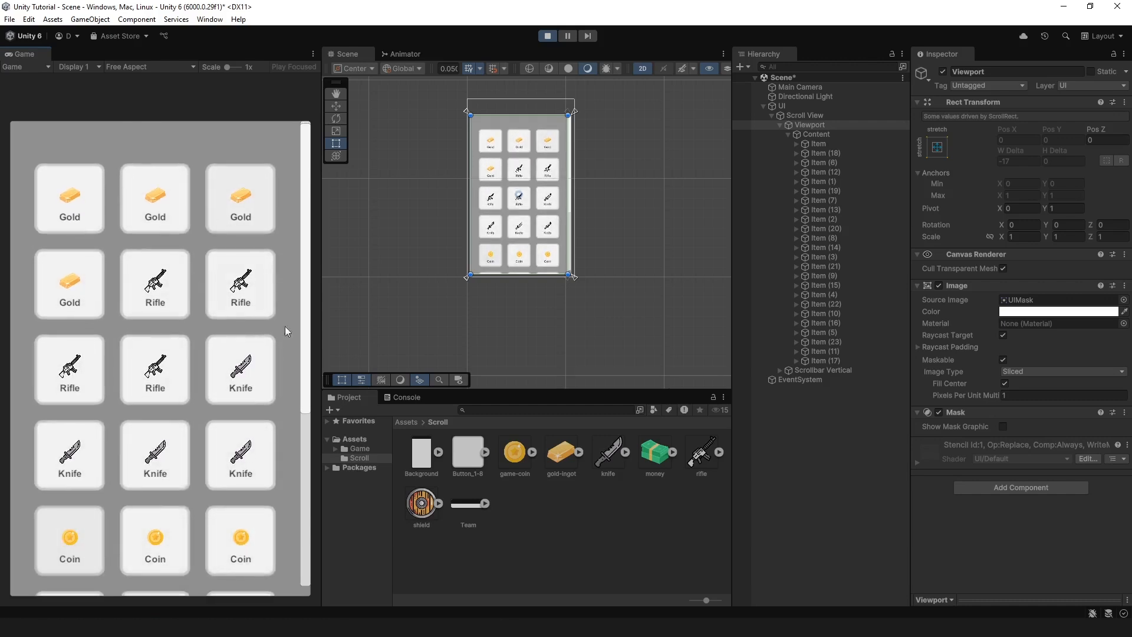
{"action": "left_click_drag", "start_coordinate": [290, 423], "coordinate": [283, 519]}
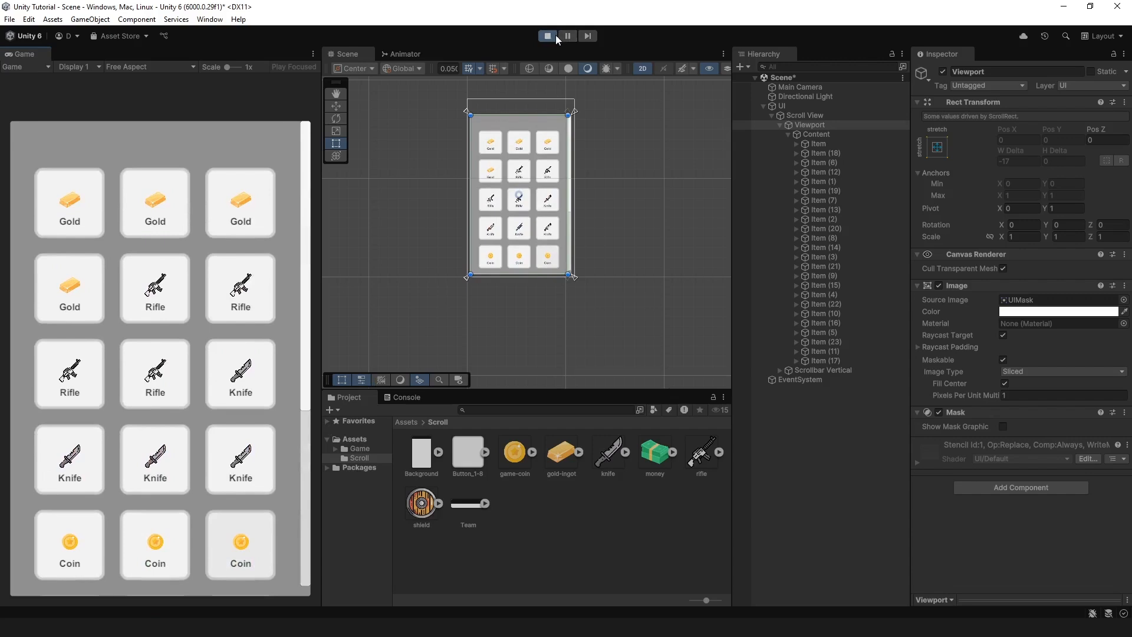
Stop play mode, select Content, and narrow the Game view to give the Scene view more room
{"action": "left_click", "coordinate": [554, 35]}
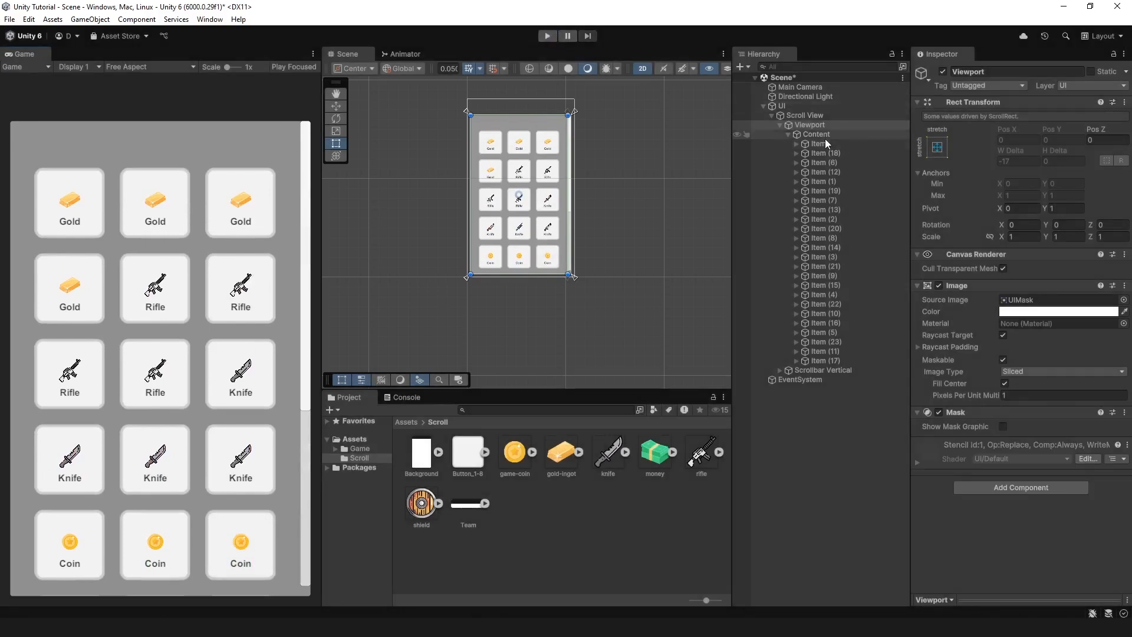
{"action": "left_click", "coordinate": [837, 125]}
{"action": "left_click", "coordinate": [837, 136]}
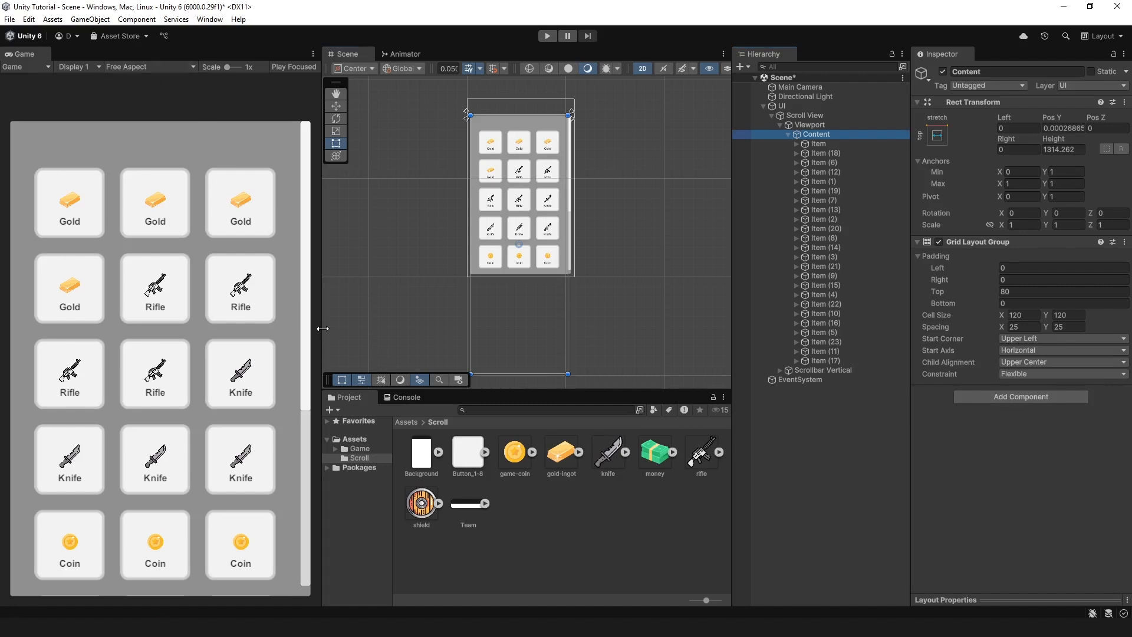
{"action": "left_click_drag", "start_coordinate": [323, 329], "coordinate": [281, 388]}
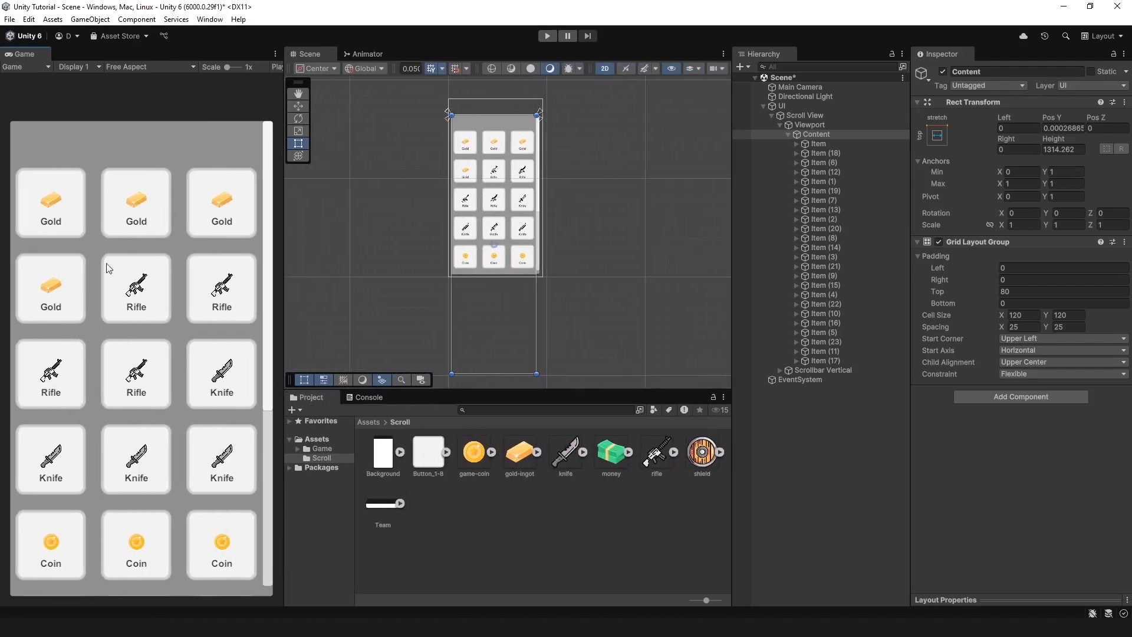
Extend Content's lower edge slightly further down with the Rect tool, to a height of about 1329
{"action": "scroll", "coordinate": [478, 219], "scroll_direction": "down", "scroll_amount": 2}
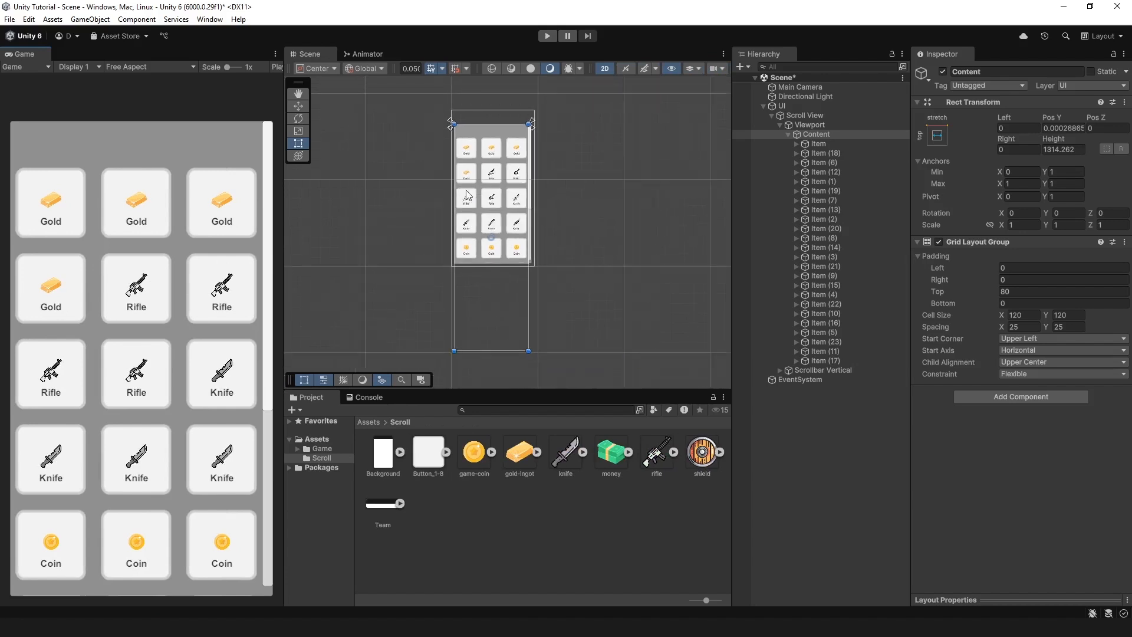
{"action": "middle_click_drag", "start_coordinate": [498, 270], "coordinate": [507, 227]}
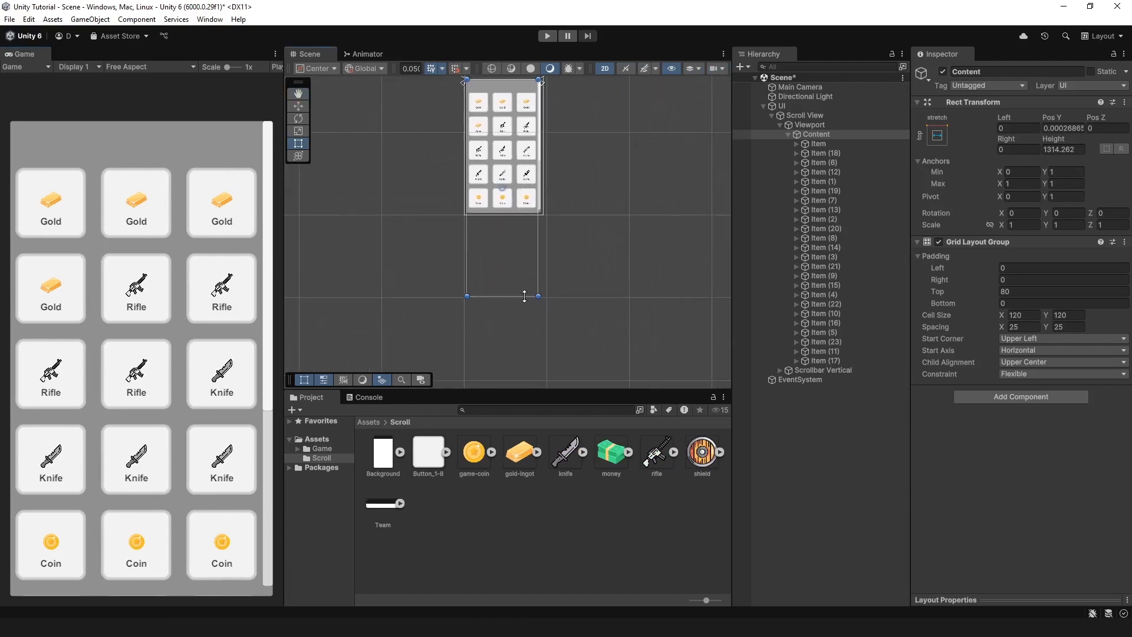
{"action": "left_click_drag", "start_coordinate": [519, 295], "coordinate": [543, 298]}
{"action": "left_click_drag", "start_coordinate": [545, 297], "coordinate": [553, 296]}
{"action": "middle_click_drag", "start_coordinate": [511, 230], "coordinate": [520, 303]}
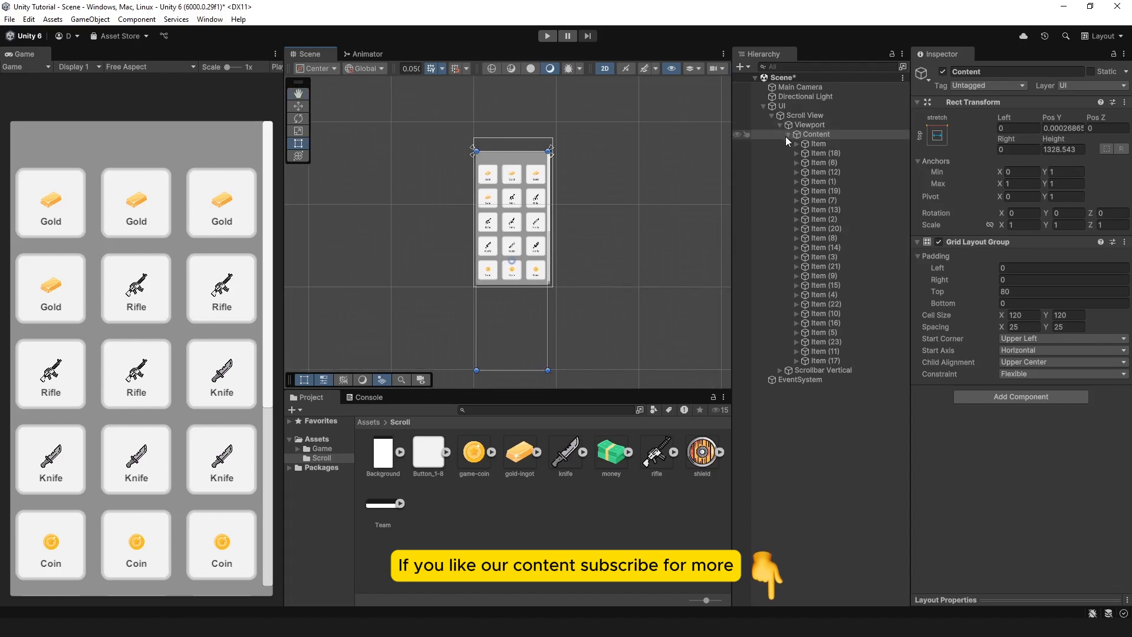
Collapse Viewport and Scroll View in the hierarchy, and add an Image named Top under the UI canvas
{"action": "left_click", "coordinate": [780, 125]}
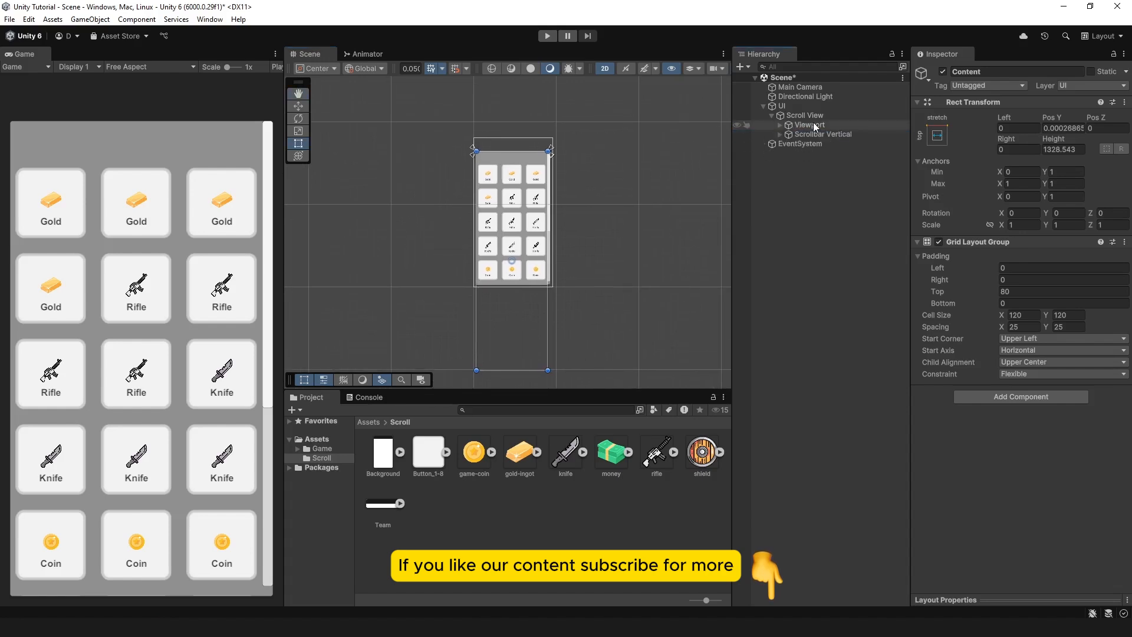
{"action": "left_click", "coordinate": [772, 115]}
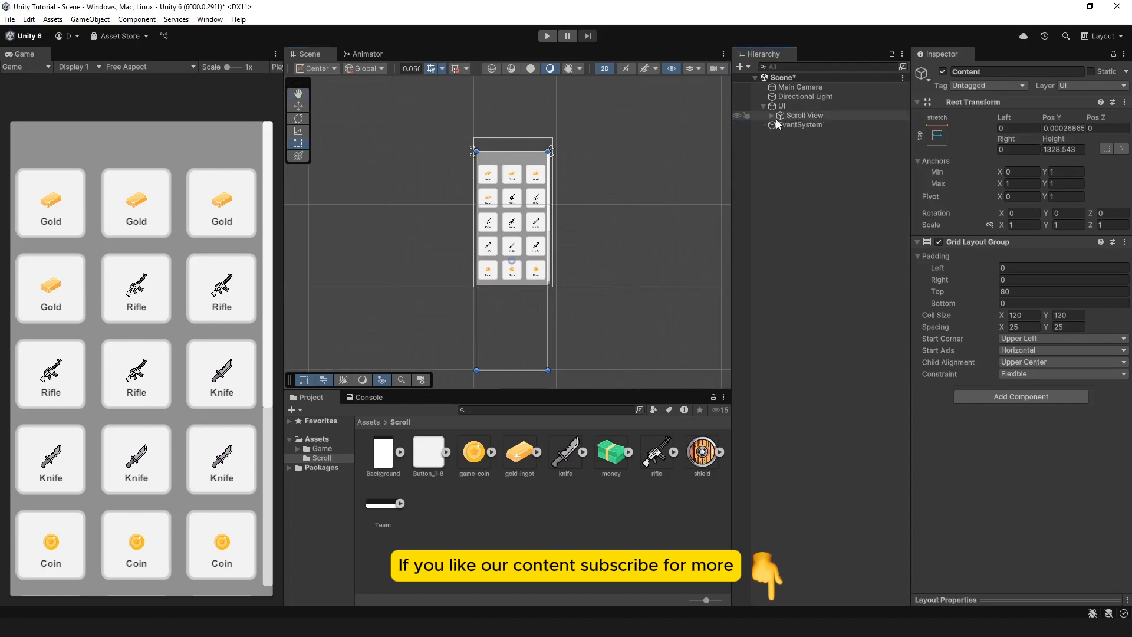
{"action": "left_click", "coordinate": [815, 105]}
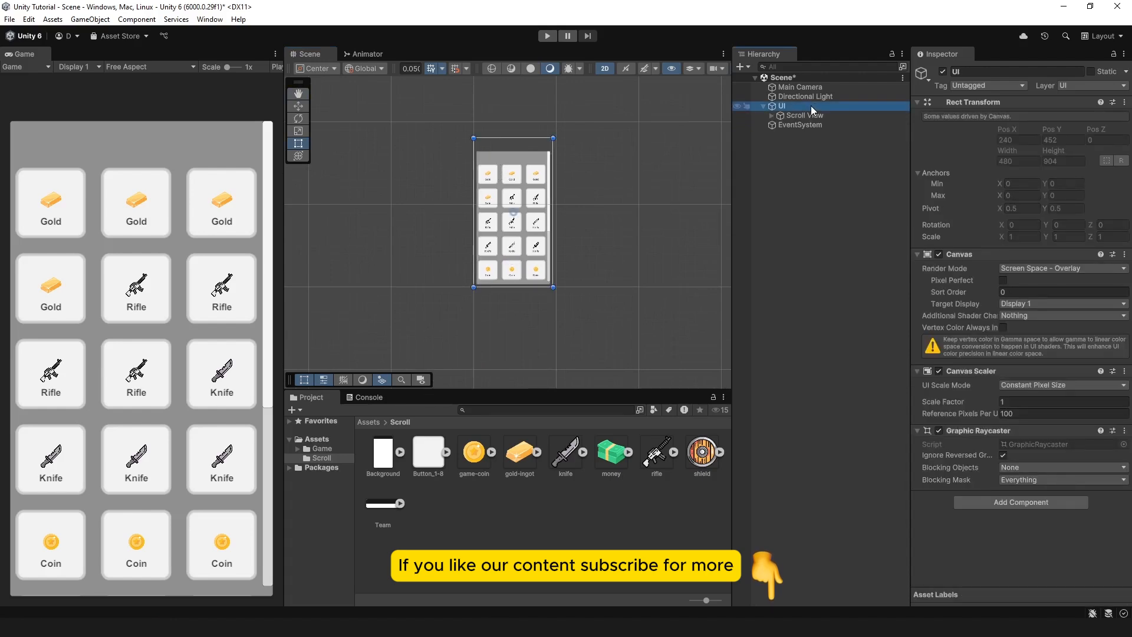
{"action": "right_click", "coordinate": [811, 105]}
{"action": "mouse_move", "coordinate": [903, 421]}
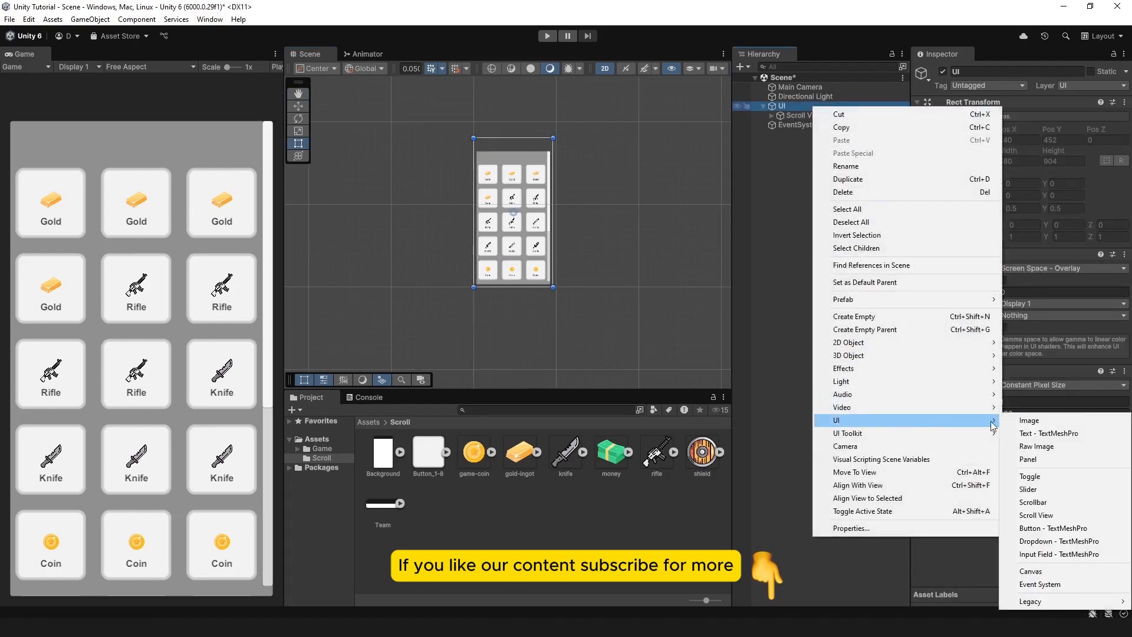
{"action": "left_click", "coordinate": [1029, 420]}
{"action": "type", "text": "Top"}
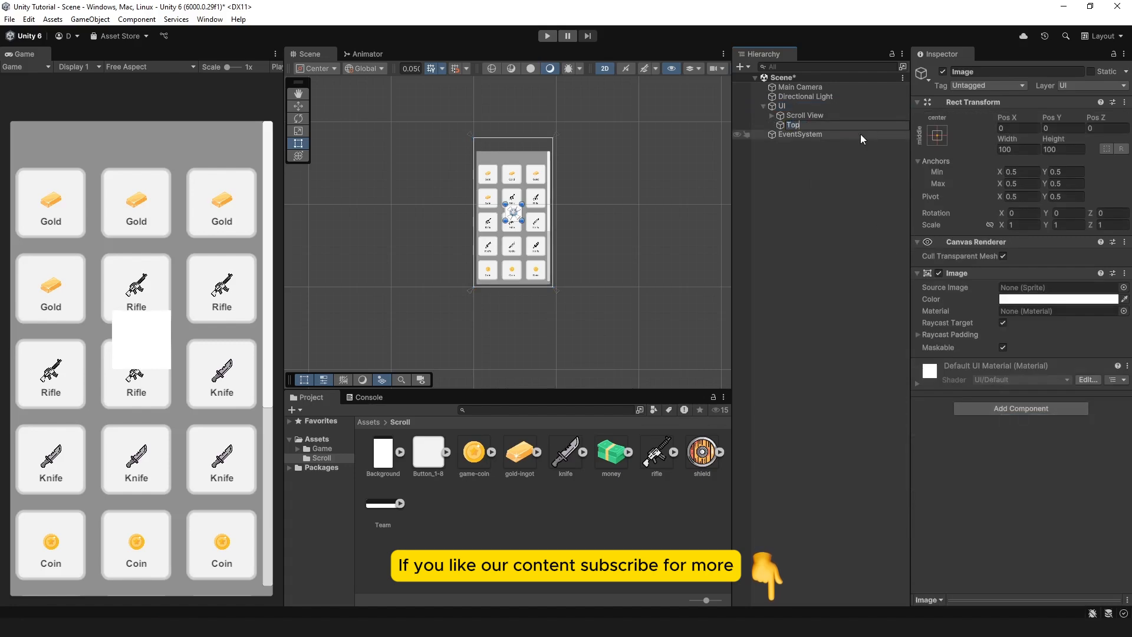
{"action": "key", "text": "Return"}
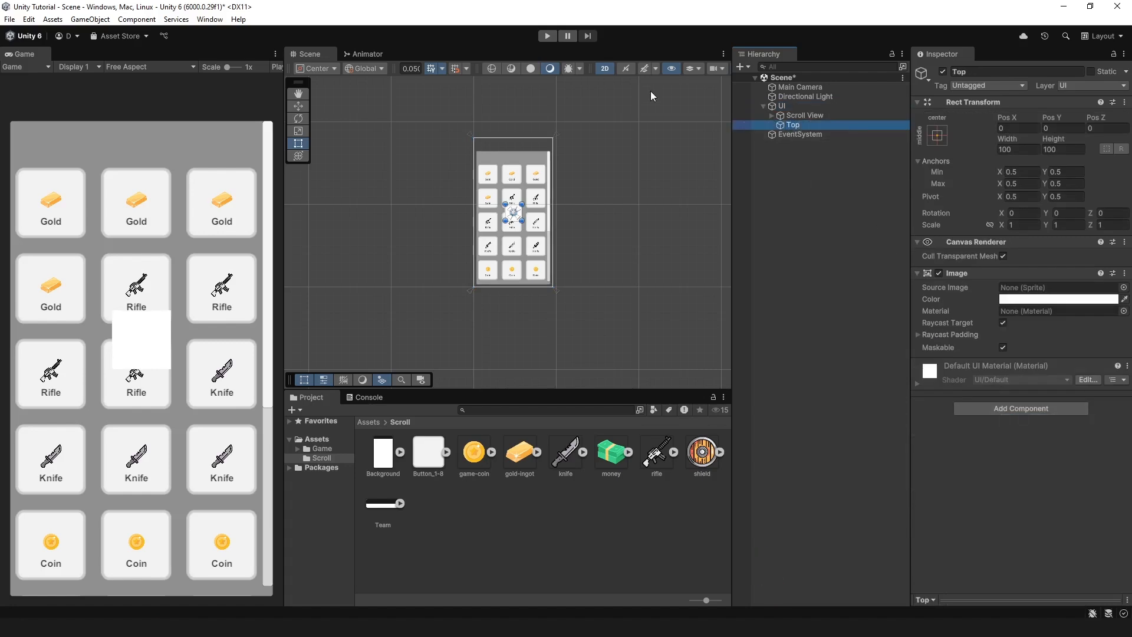
Order Top before Scroll View in the hierarchy and apply the top-stretch anchor preset to it, including its position
{"action": "left_click_drag", "start_coordinate": [773, 125], "coordinate": [793, 112]}
{"action": "left_click", "coordinate": [936, 135]}
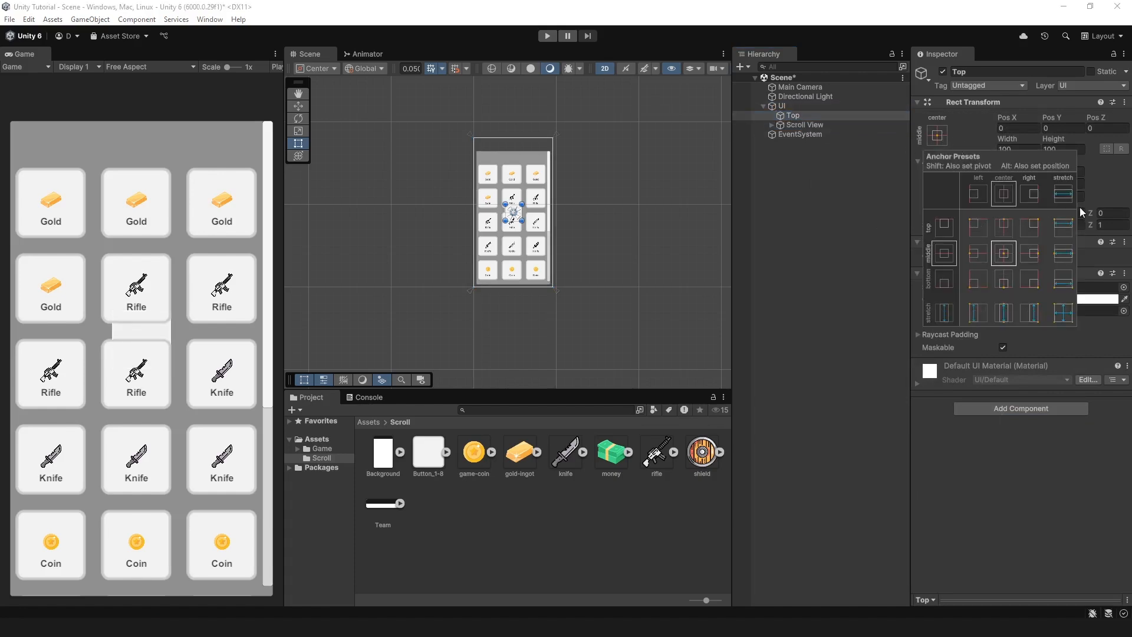
{"action": "left_click", "coordinate": [1072, 230], "text": "alt"}
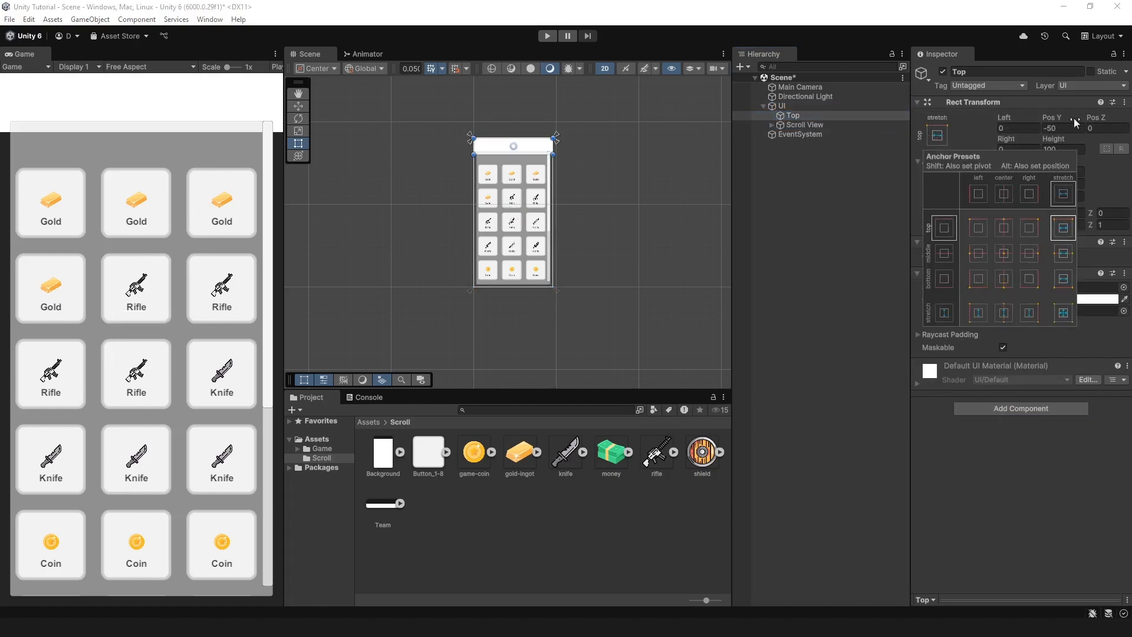
Set Top's height to 80 and realign it with the canvas's upper edge, at Pos Y -40
{"action": "left_click", "coordinate": [1069, 143]}
{"action": "left_click", "coordinate": [1071, 146]}
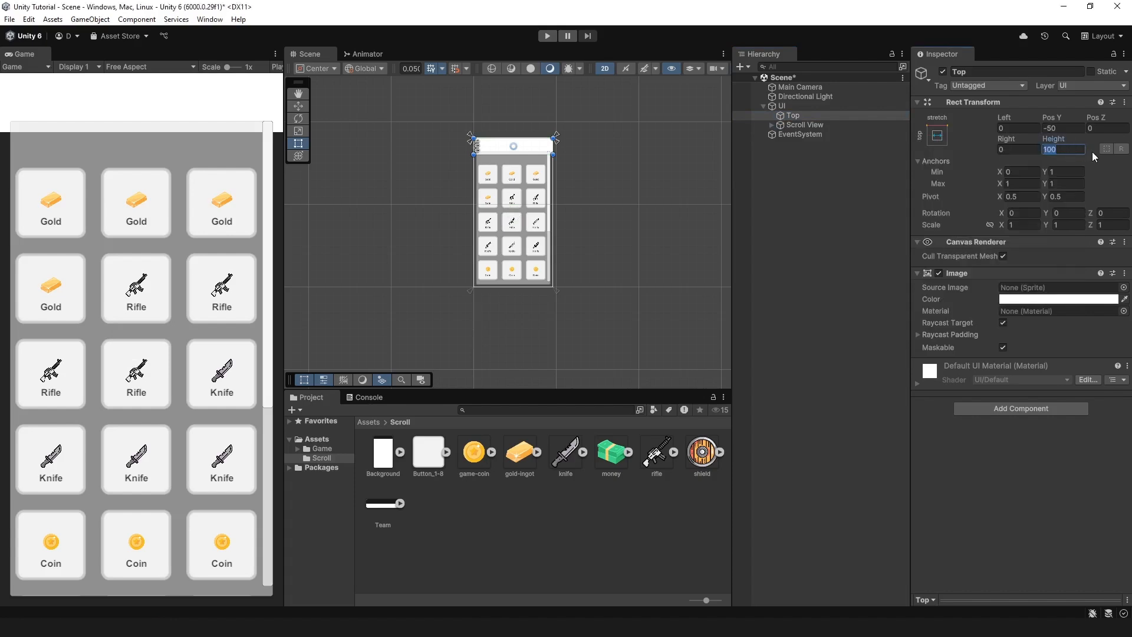
{"action": "type", "text": "80"}
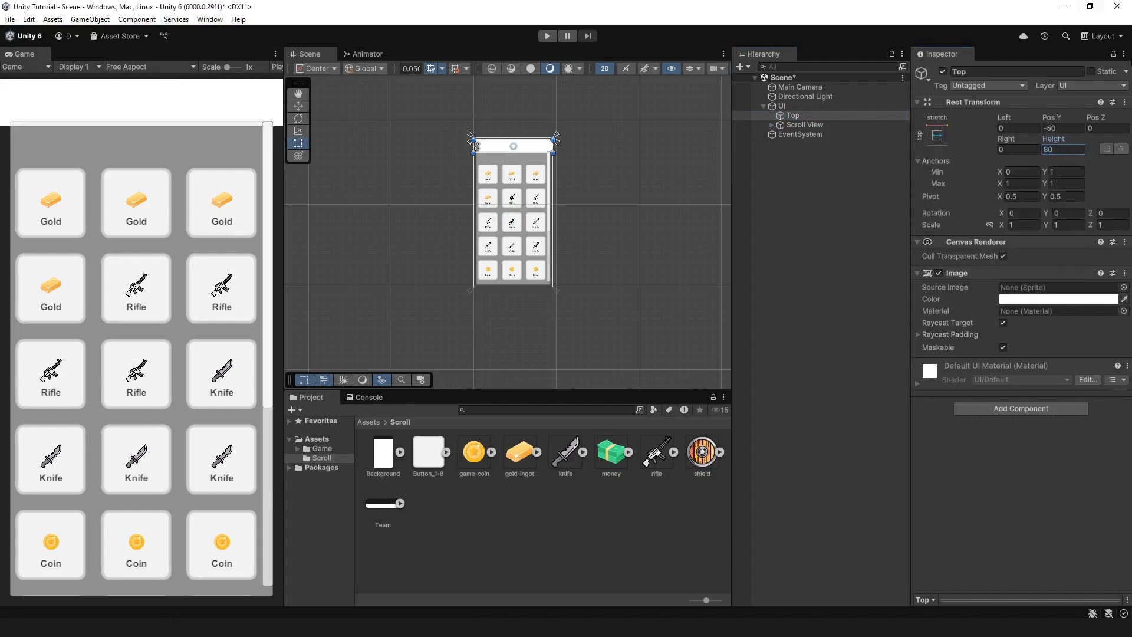
{"action": "left_click", "coordinate": [937, 135]}
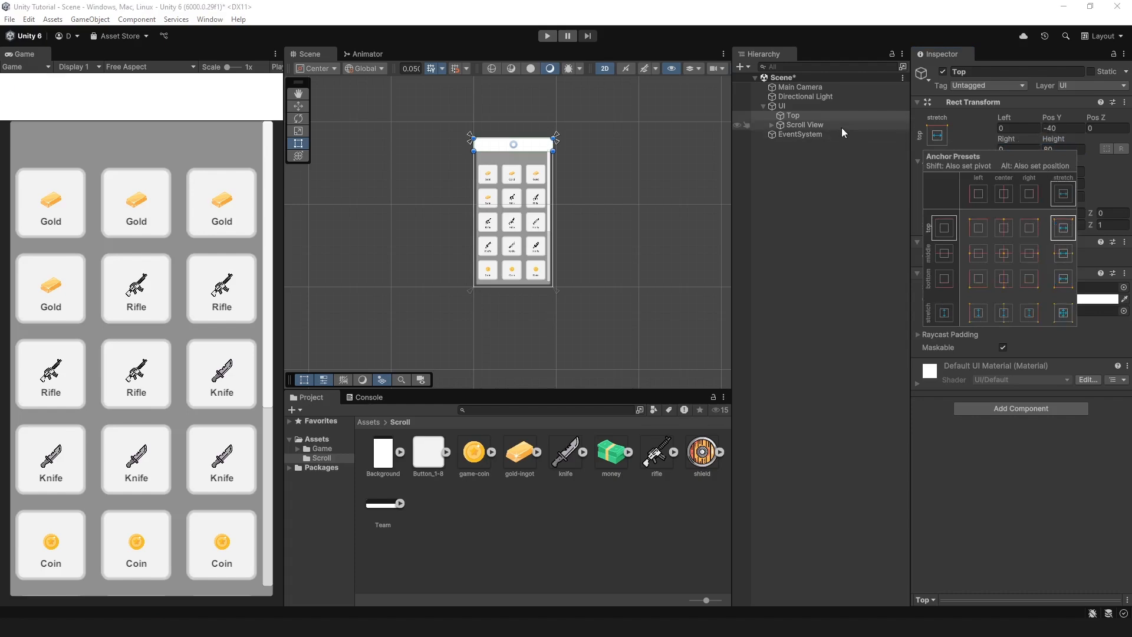
{"action": "left_click", "coordinate": [960, 138]}
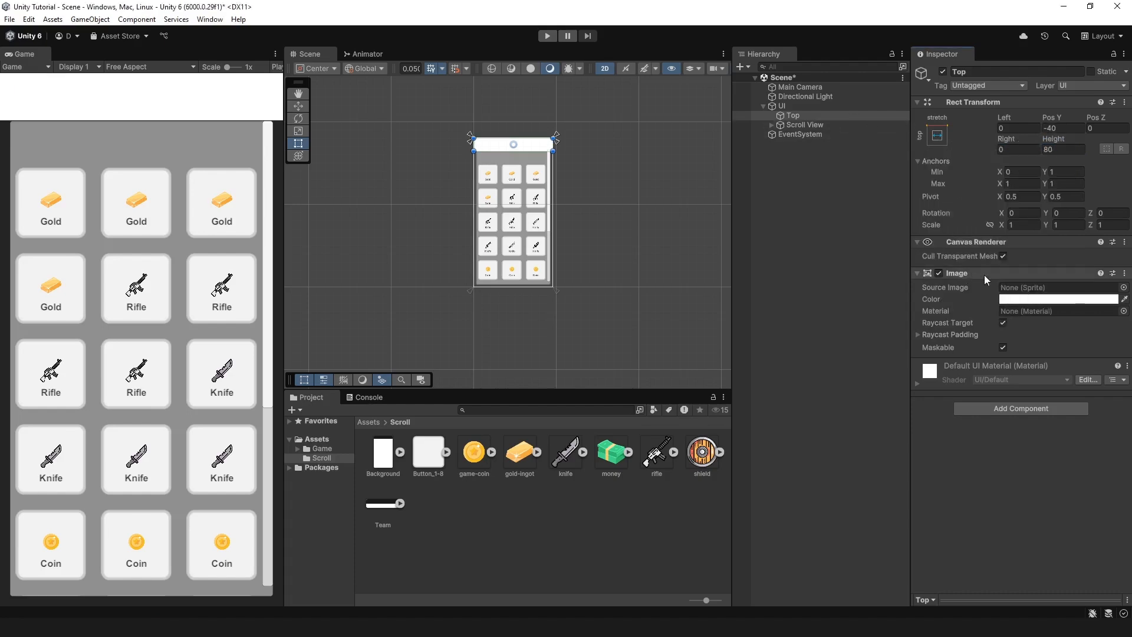
Color the Top image yellow with hexadecimal value FFE500
{"action": "left_click", "coordinate": [1033, 300]}
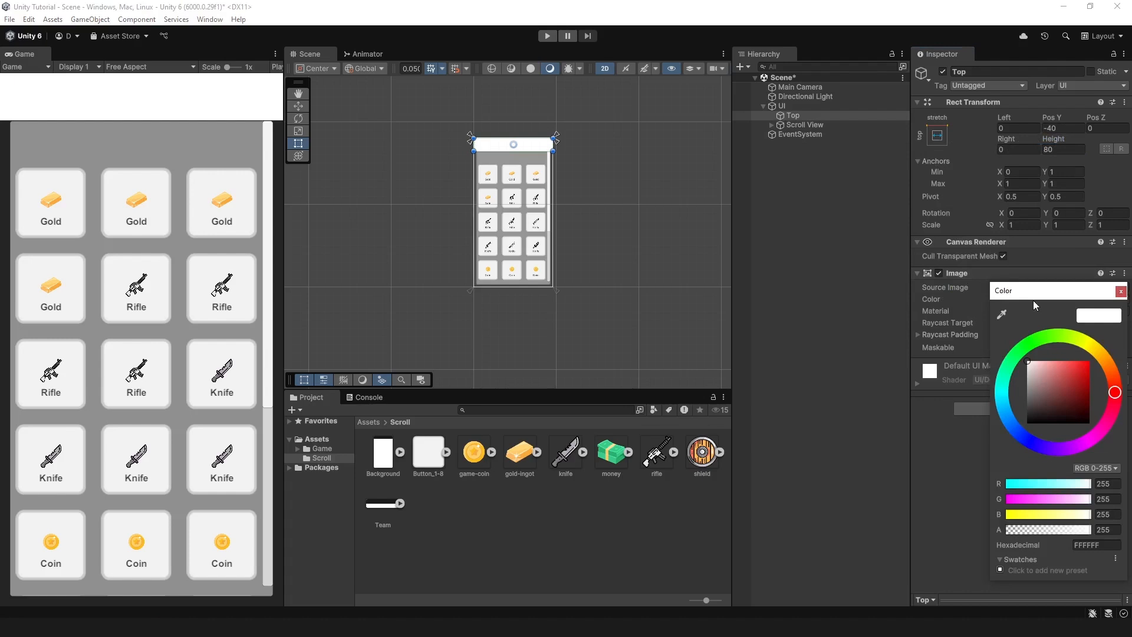
{"action": "left_click", "coordinate": [1095, 344]}
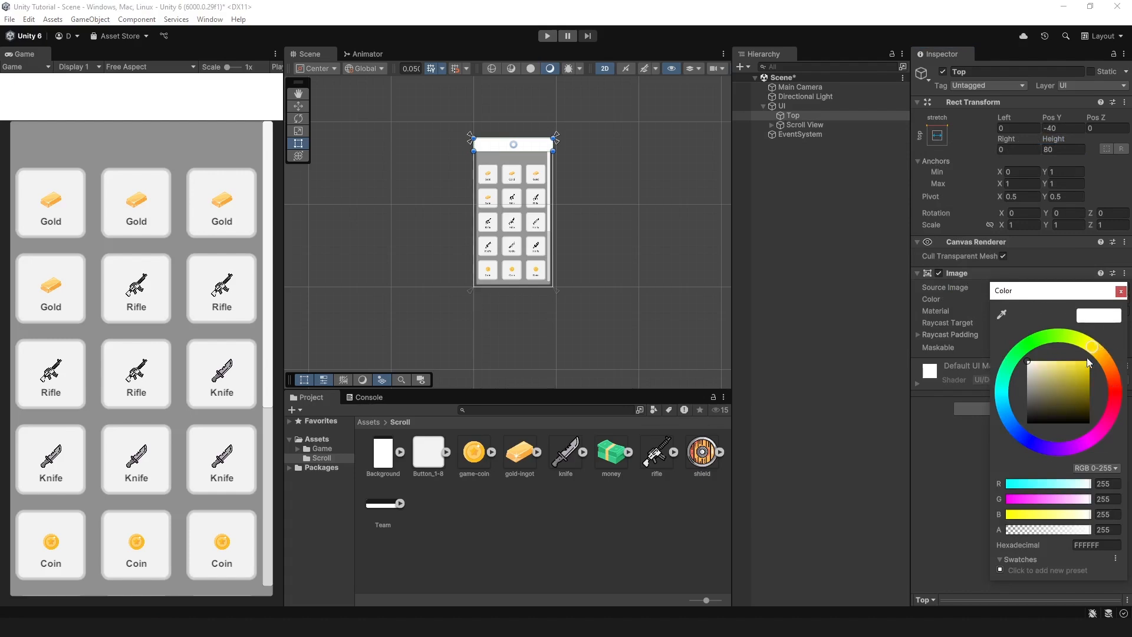
{"action": "left_click", "coordinate": [1088, 360]}
{"action": "left_click", "coordinate": [1092, 345]}
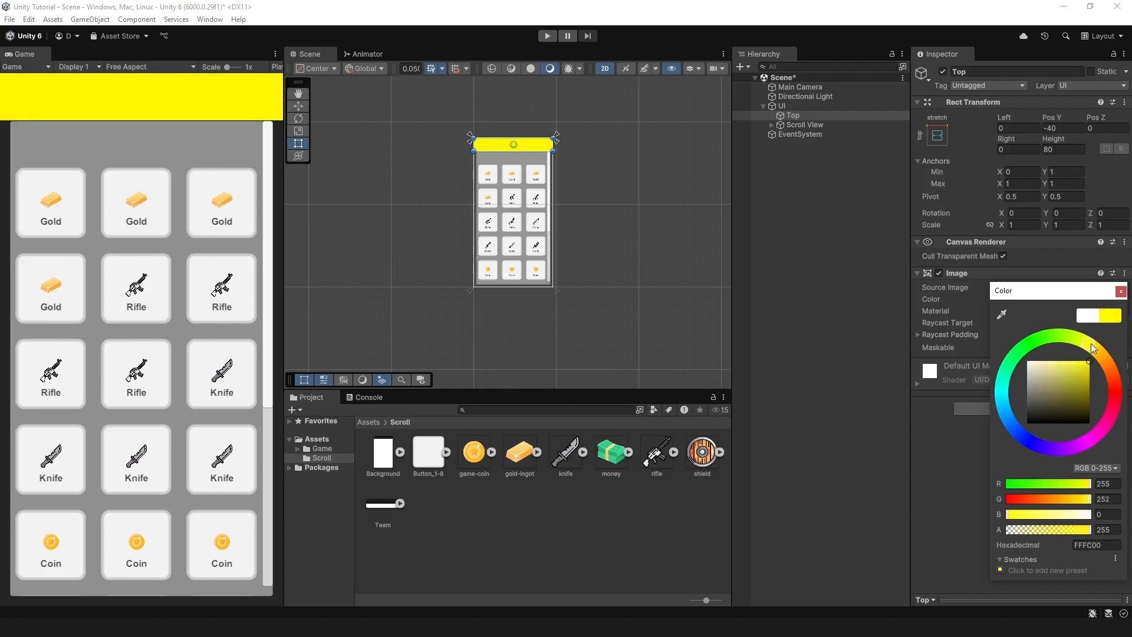
{"action": "left_click", "coordinate": [1092, 344]}
{"action": "left_click", "coordinate": [1101, 351]}
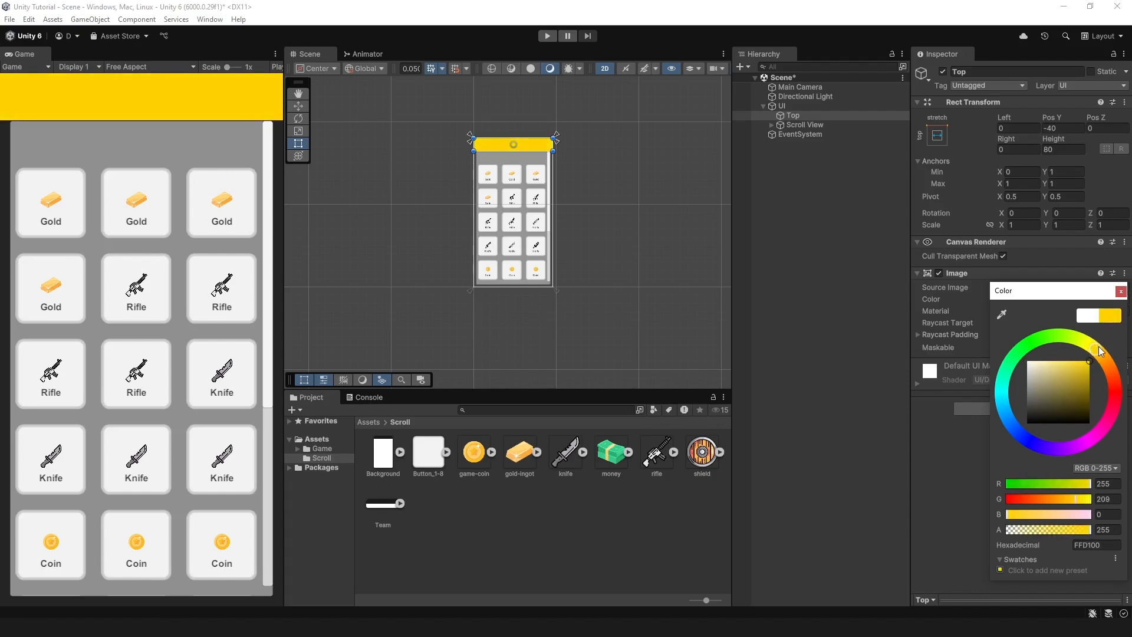
{"action": "left_click", "coordinate": [1097, 345]}
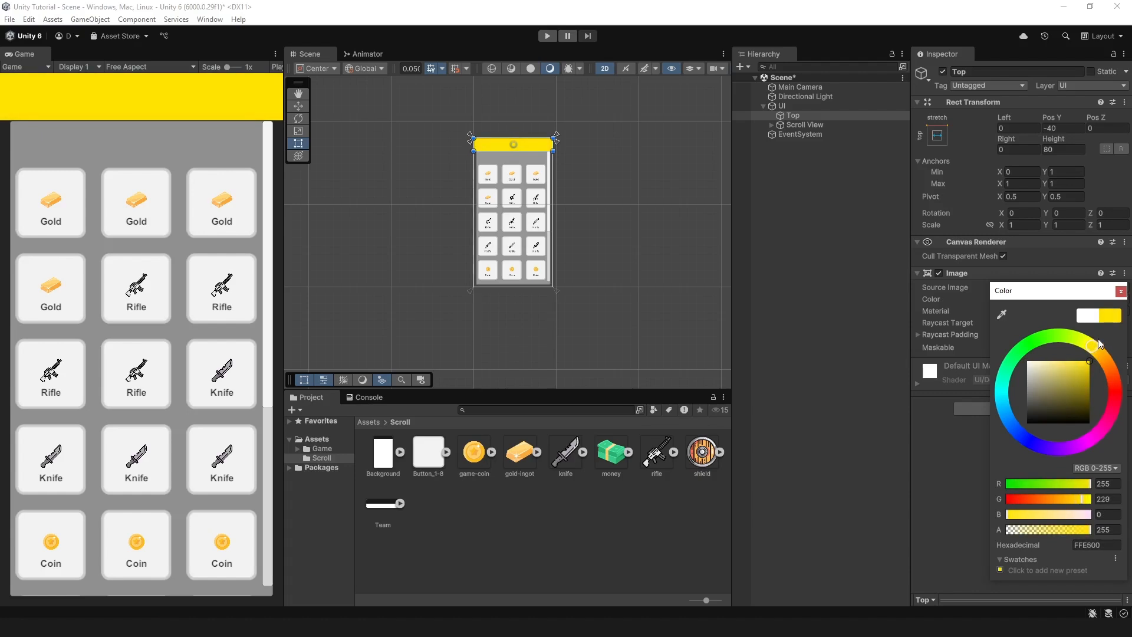
{"action": "left_click", "coordinate": [1120, 290]}
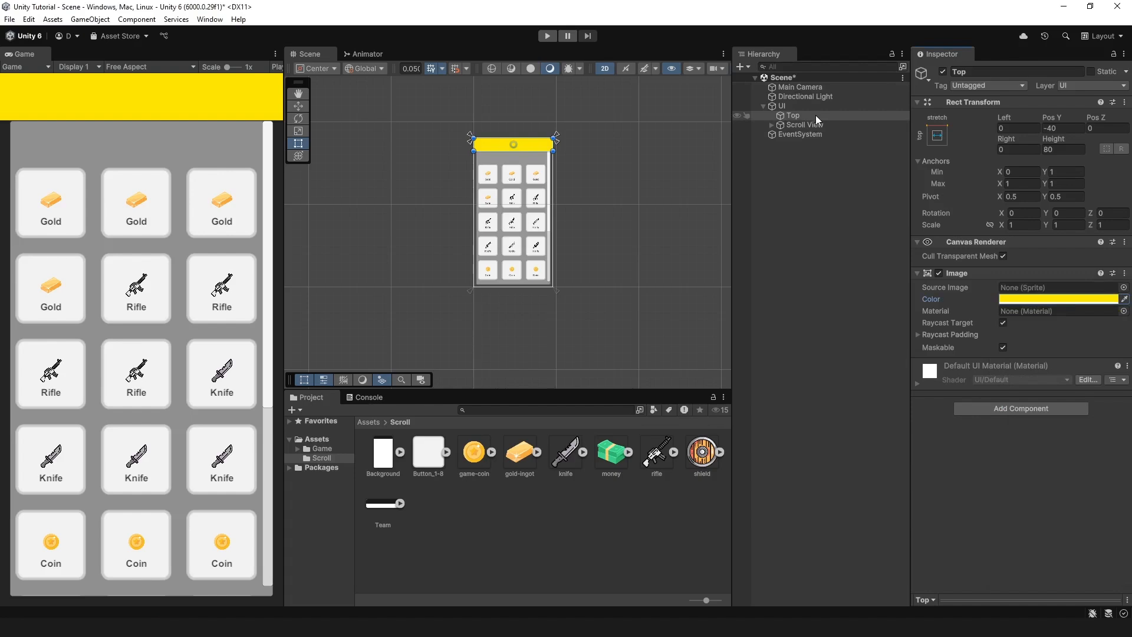
Lighten the Top image's color to a paler, less saturated yellow
{"action": "left_click", "coordinate": [1080, 299]}
{"action": "mouse_move", "coordinate": [1076, 370]}
{"action": "left_mouse_down"}
{"action": "mouse_move", "coordinate": [1071, 380]}
{"action": "mouse_move", "coordinate": [1065, 365]}
{"action": "mouse_move", "coordinate": [1037, 367]}
{"action": "mouse_move", "coordinate": [1064, 364]}
{"action": "left_mouse_up"}
{"action": "left_click", "coordinate": [1121, 293]}
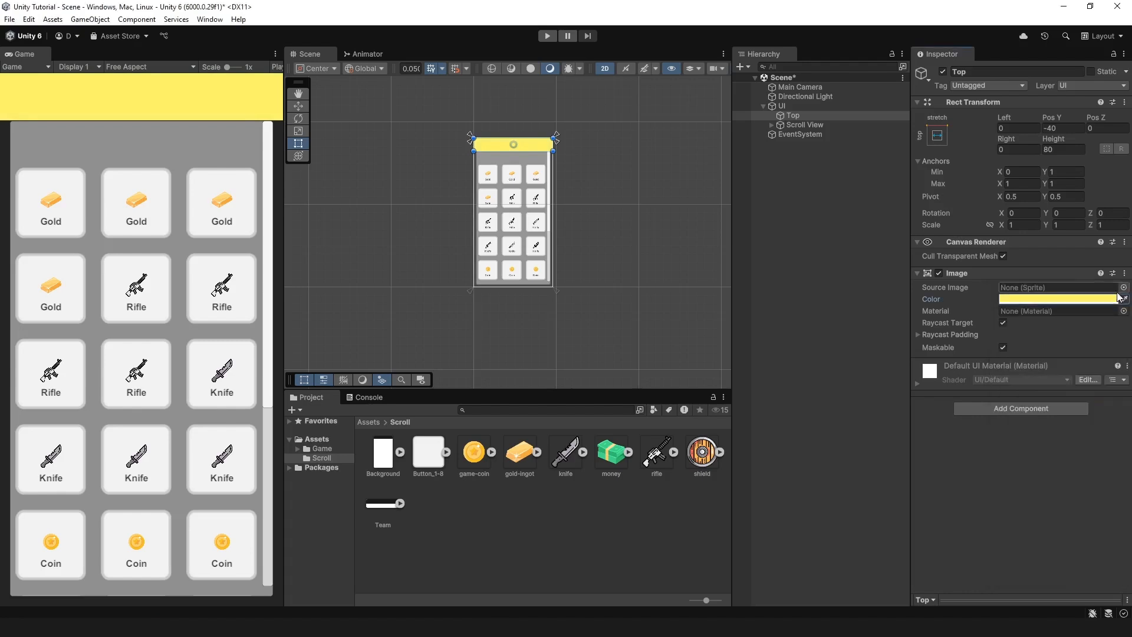
Add a legacy Text object as a child of Top and name it Header
{"action": "right_click", "coordinate": [872, 114]}
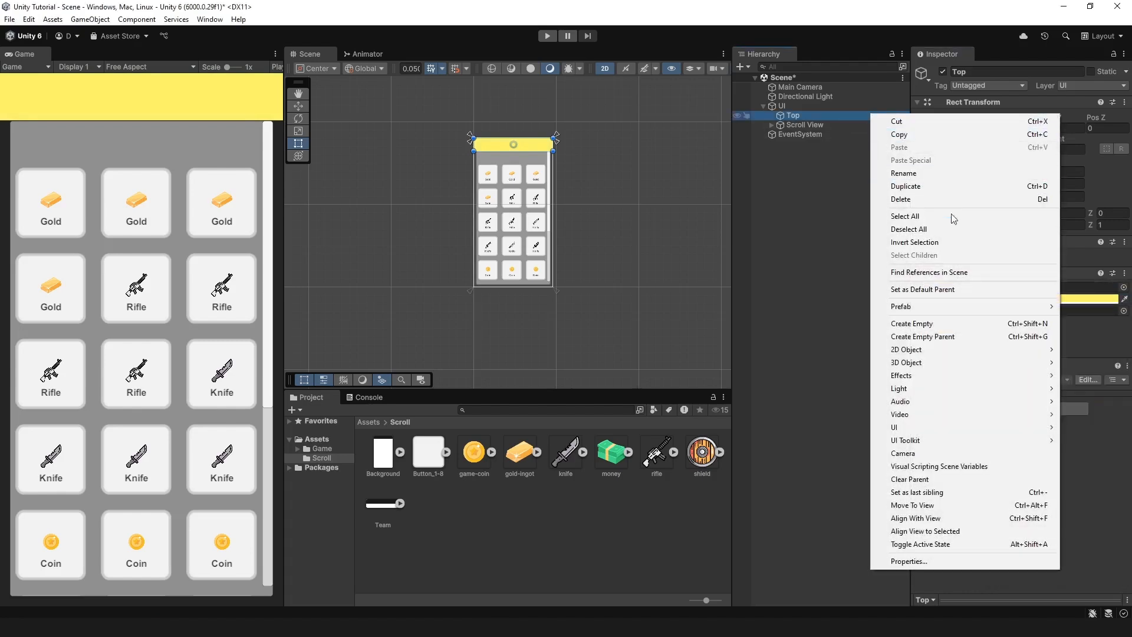
{"action": "mouse_move", "coordinate": [982, 426]}
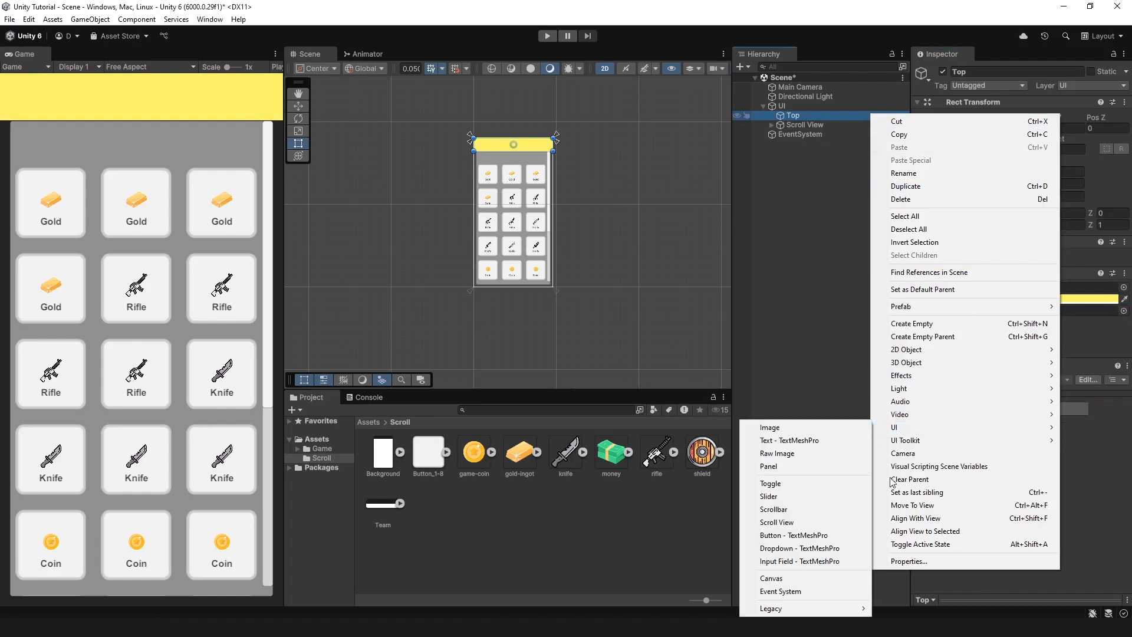
{"action": "mouse_move", "coordinate": [894, 430]}
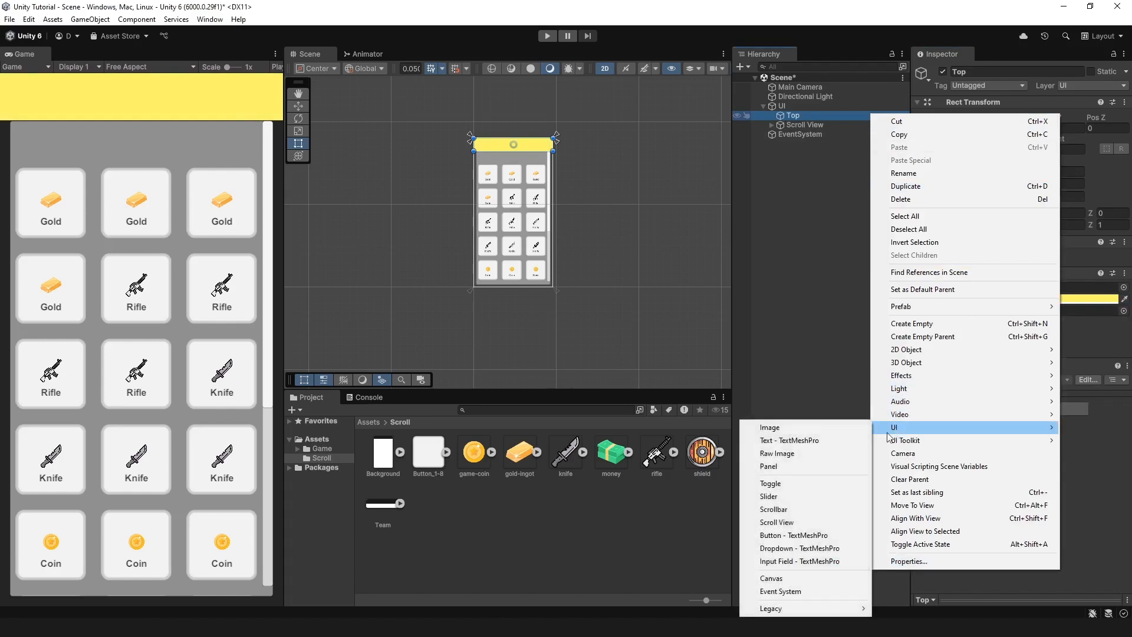
{"action": "mouse_move", "coordinate": [849, 608]}
{"action": "left_click", "coordinate": [901, 569]}
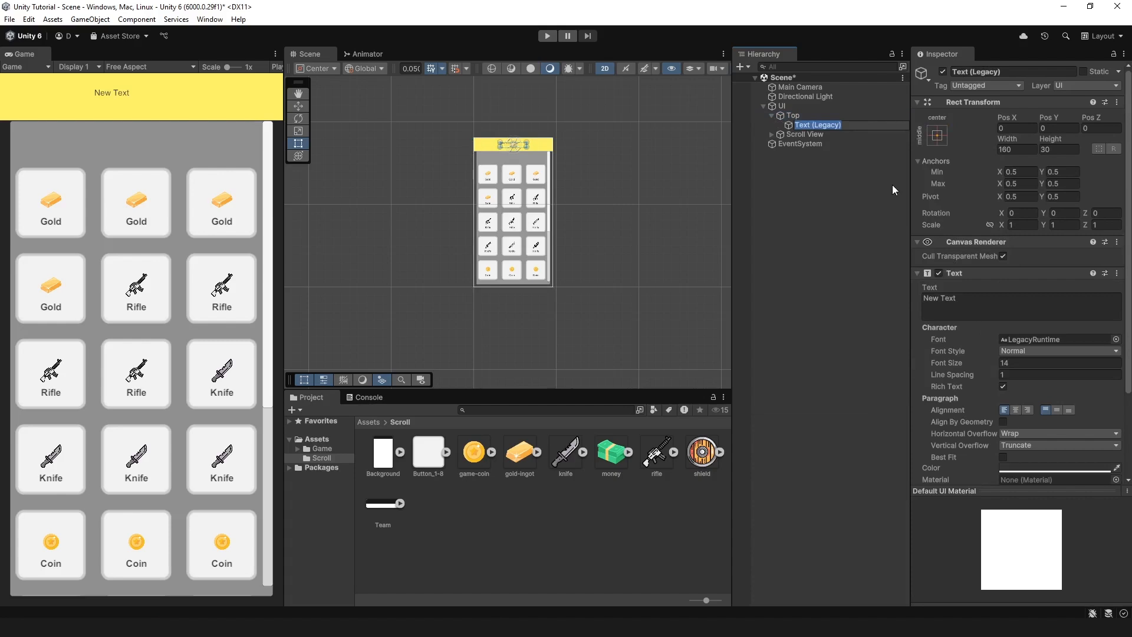
{"action": "type", "text": "Text"}
{"action": "key", "text": "BackSpace"}
{"action": "key", "text": "BackSpace"}
{"action": "key", "text": "BackSpace"}
{"action": "key", "text": "BackSpace"}
{"action": "type", "text": "Header"}
{"action": "key", "text": "Return"}
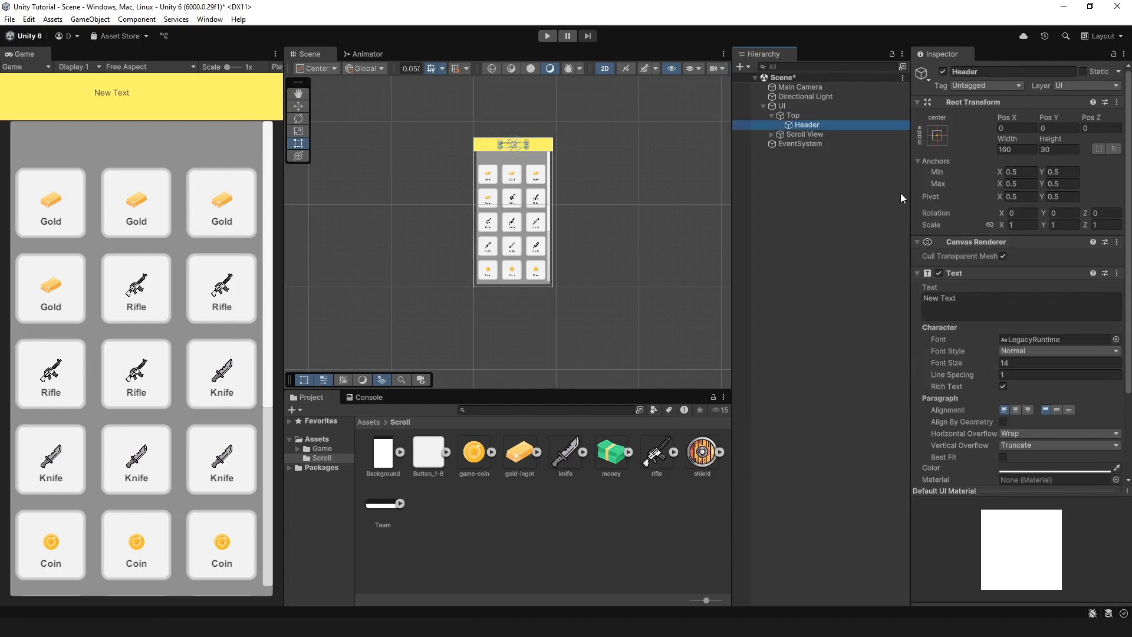
Set Header's text to SHOP in bold, centered both horizontally and vertically
{"action": "left_click", "coordinate": [957, 309]}
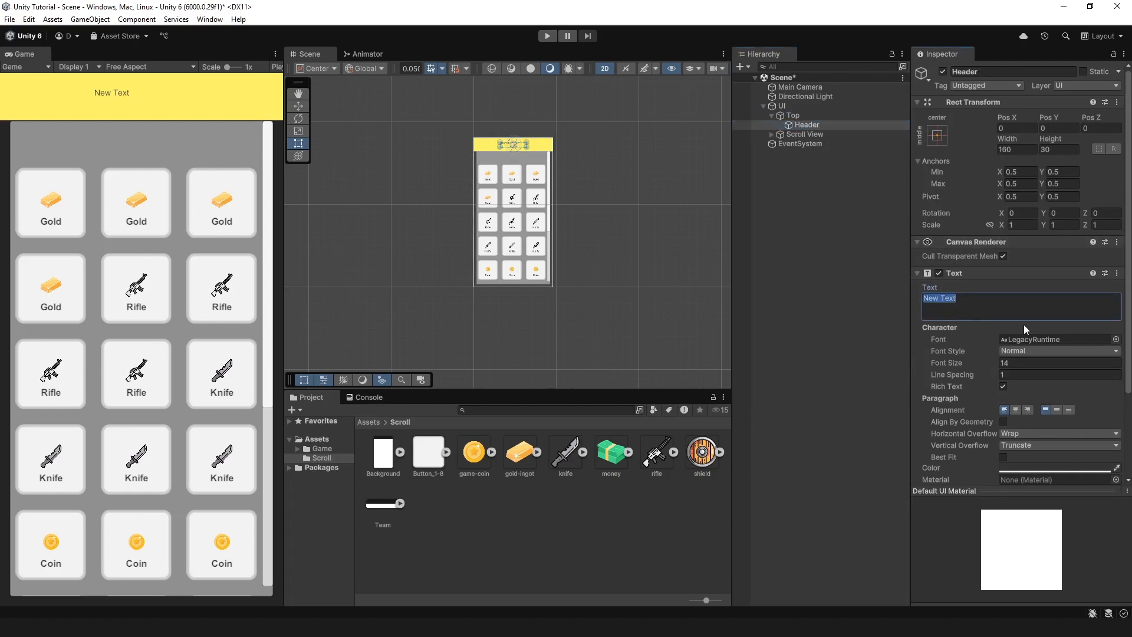
{"action": "type", "text": "SHOP"}
{"action": "left_click", "coordinate": [1016, 350]}
{"action": "left_click", "coordinate": [1020, 372]}
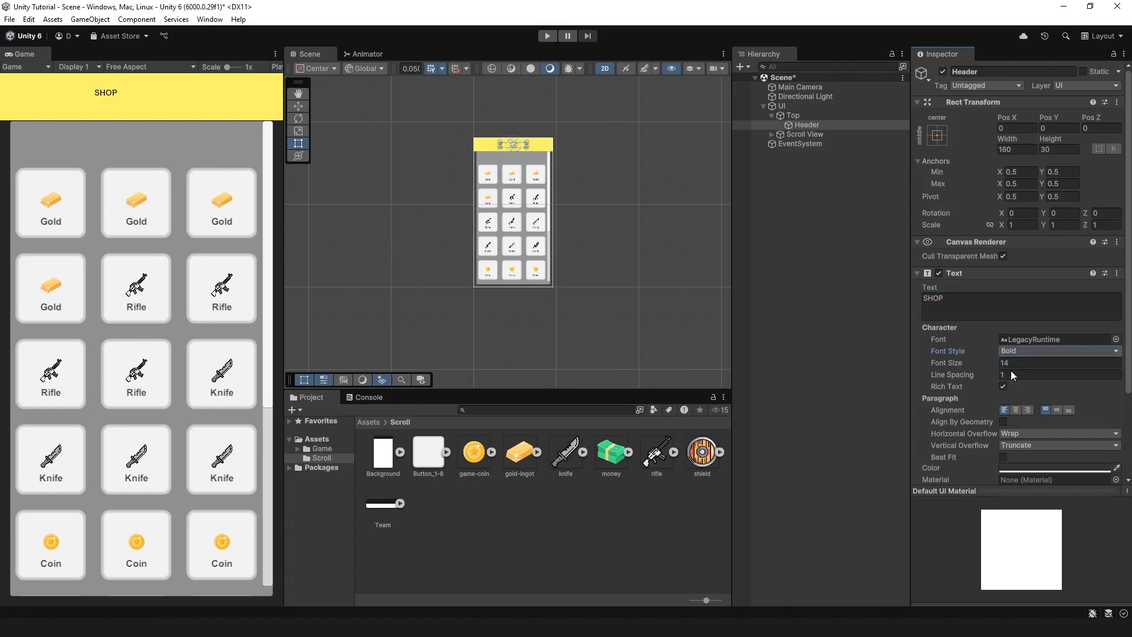
{"action": "left_click", "coordinate": [1017, 410]}
{"action": "left_click", "coordinate": [1056, 409]}
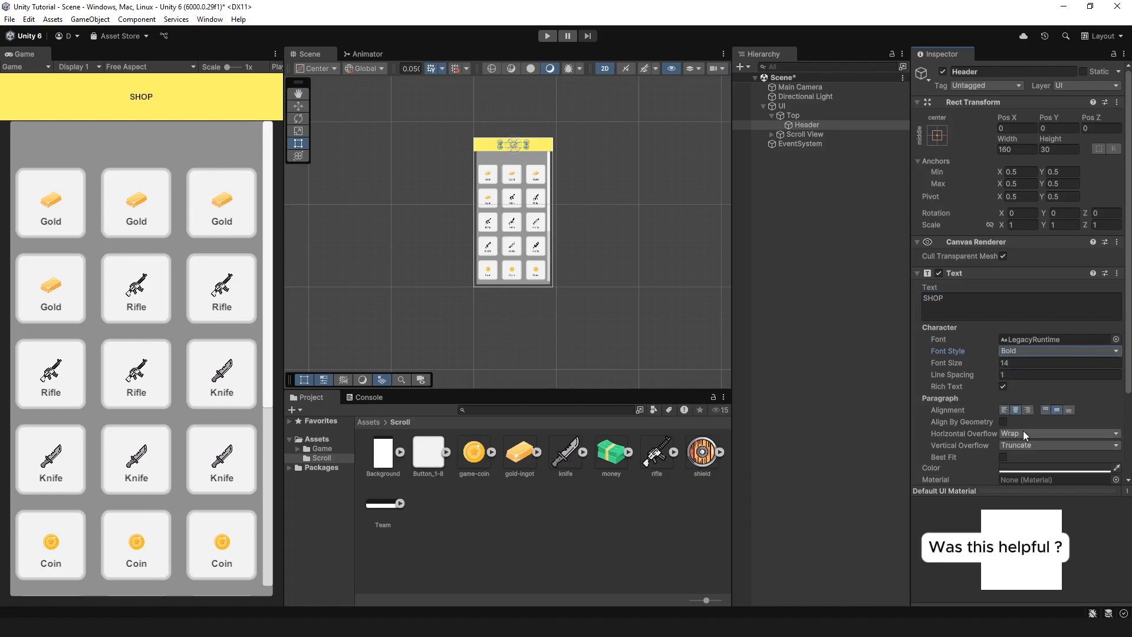
Set Header's horizontal and vertical overflow to Overflow and its font size to 30, and collapse Top in the hierarchy
{"action": "left_click", "coordinate": [1024, 433]}
{"action": "left_click", "coordinate": [1030, 460]}
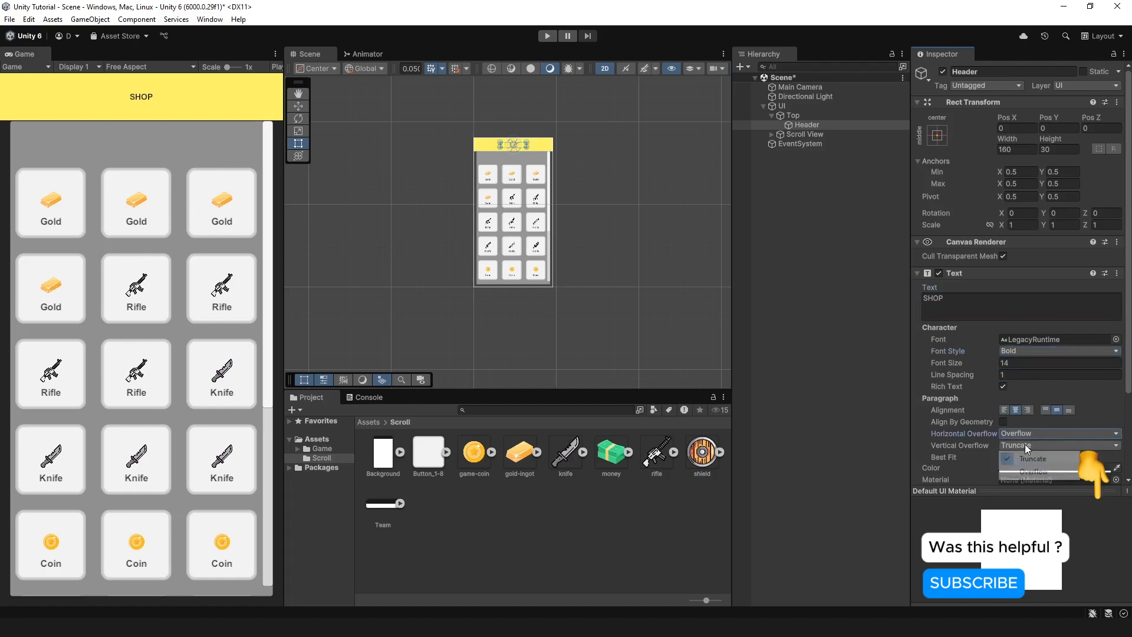
{"action": "left_click", "coordinate": [1025, 444]}
{"action": "left_click", "coordinate": [1030, 471]}
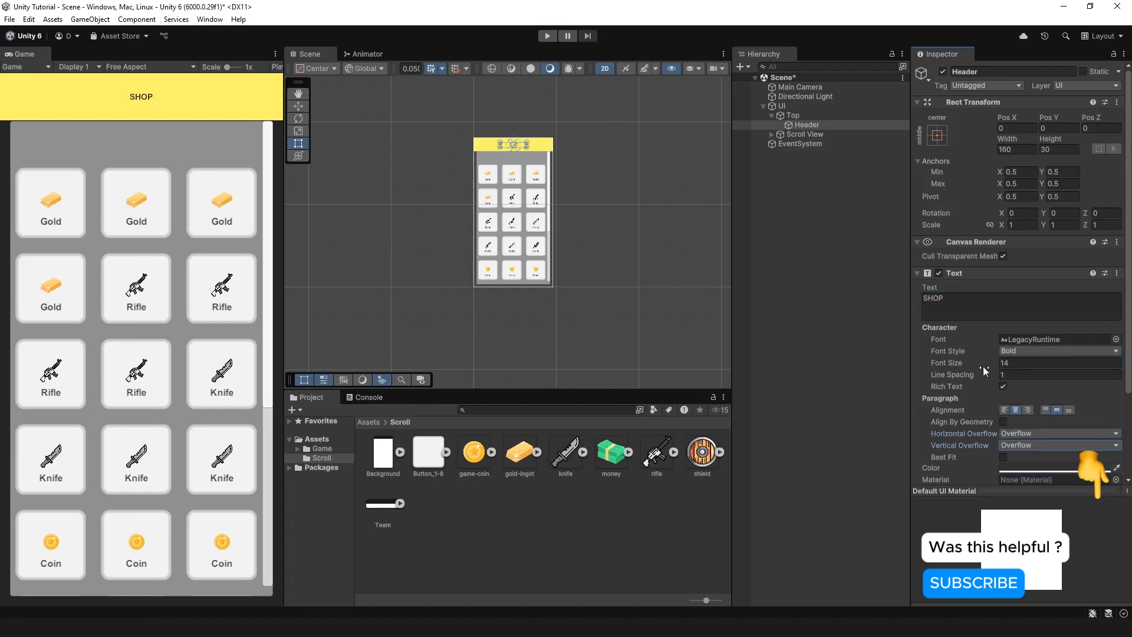
{"action": "left_click", "coordinate": [1009, 363]}
{"action": "type", "text": "30"}
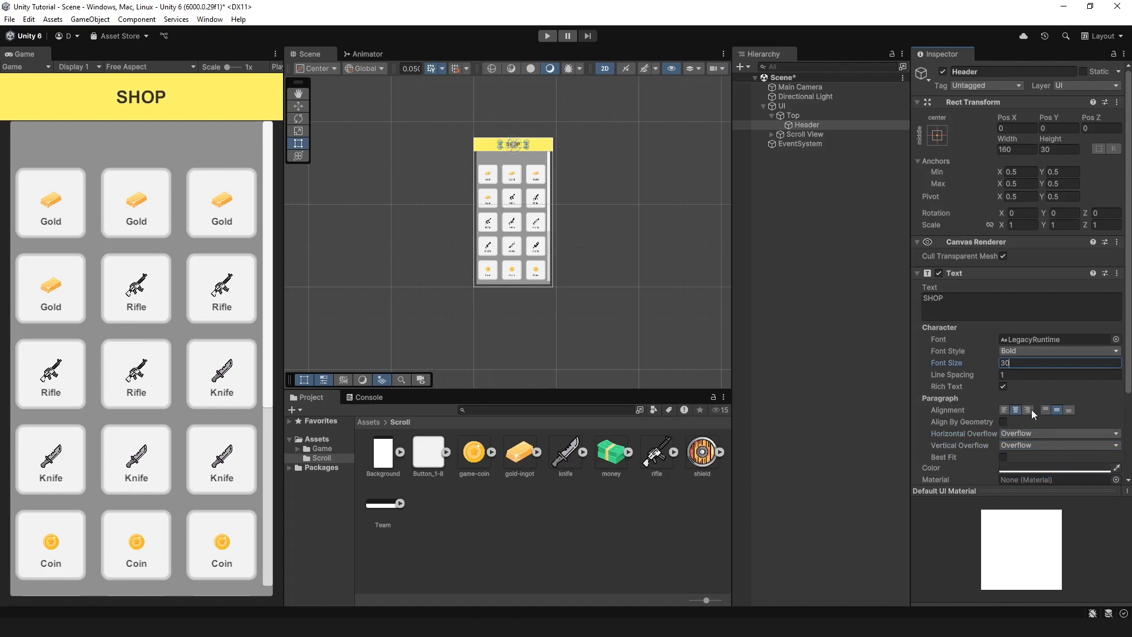
{"action": "left_click", "coordinate": [932, 475]}
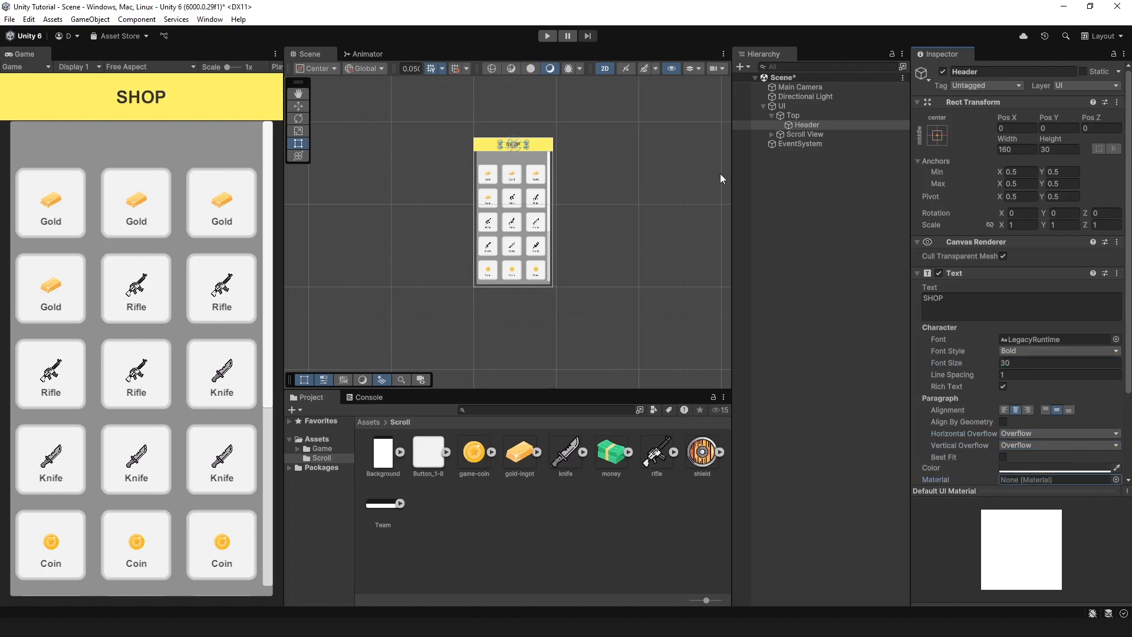
{"action": "left_click", "coordinate": [771, 116]}
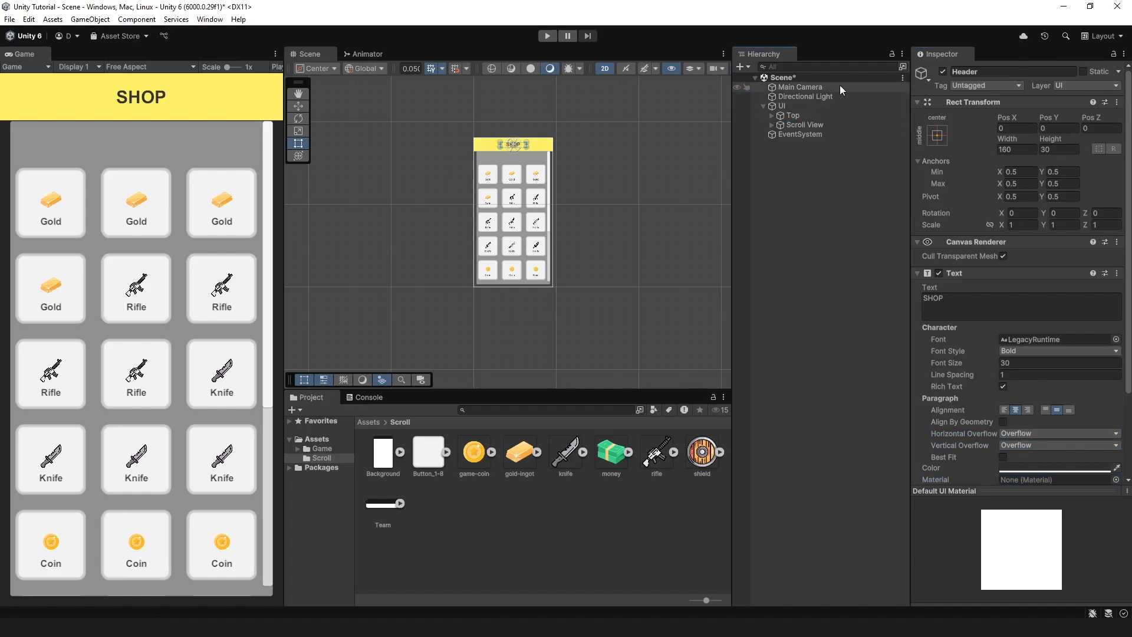